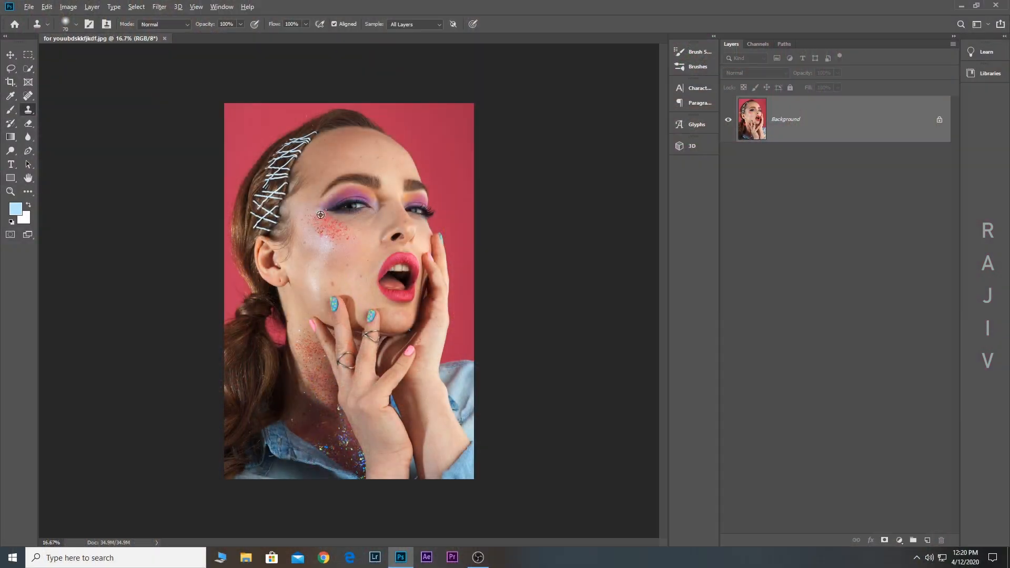
Add two new empty layers above the background photo
scroll(357, 209, up, 1)
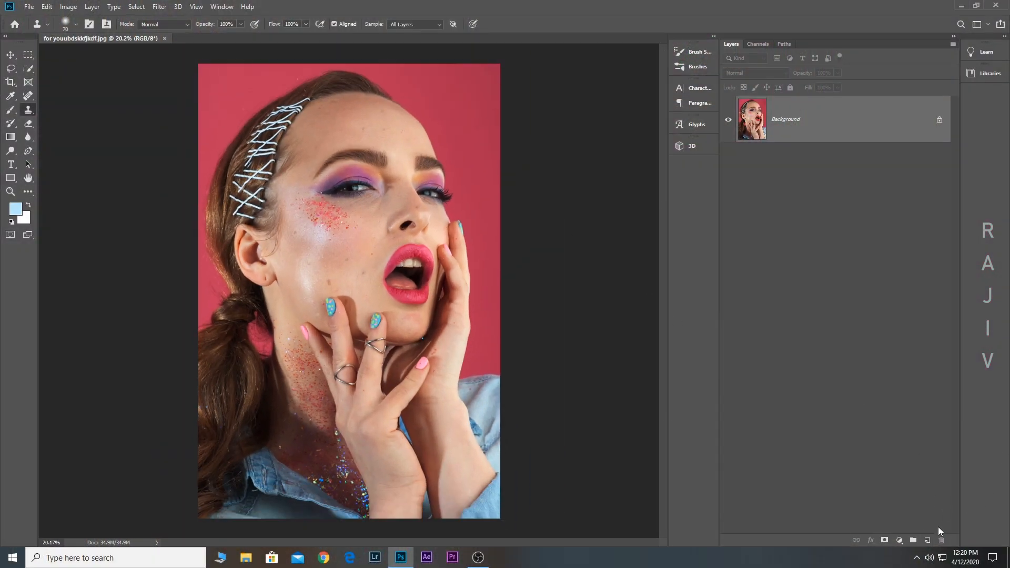
click(927, 541)
click(927, 540)
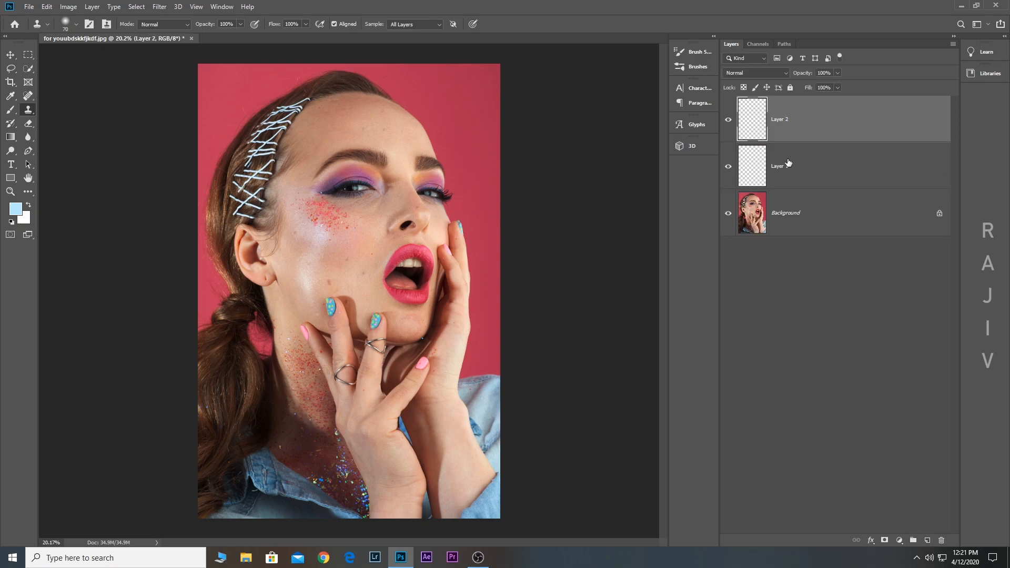
Rename the lower new layer Healing and the upper new layer Clone
click(789, 164)
double_click(788, 164)
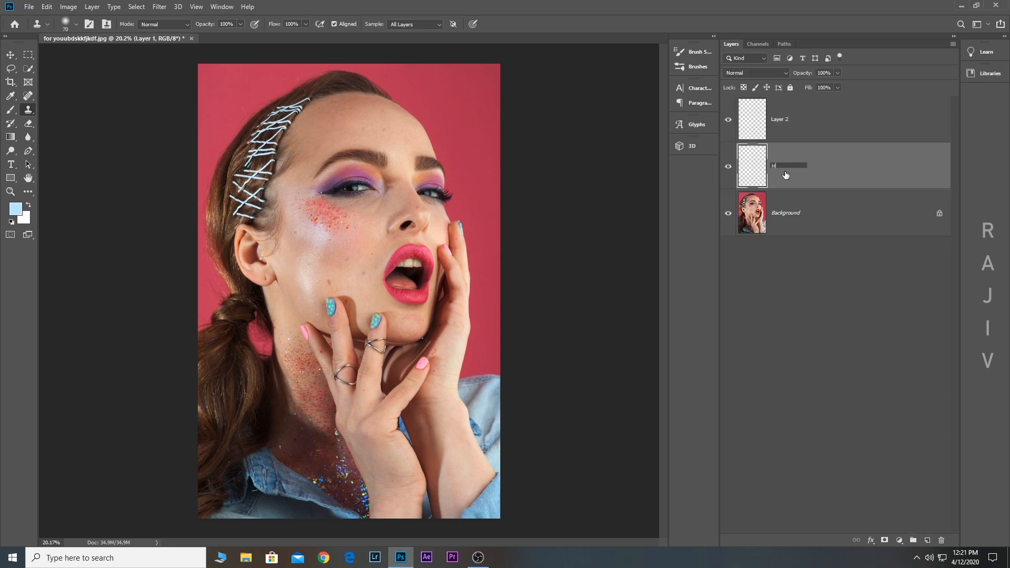
text(Healing)
click(832, 249)
click(791, 114)
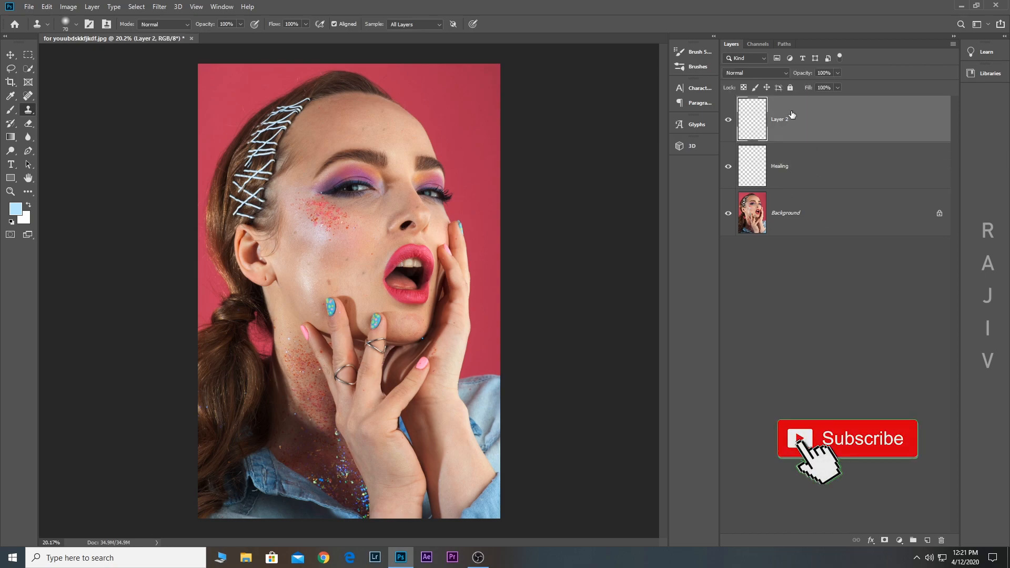
double_click(785, 121)
text(Clone)
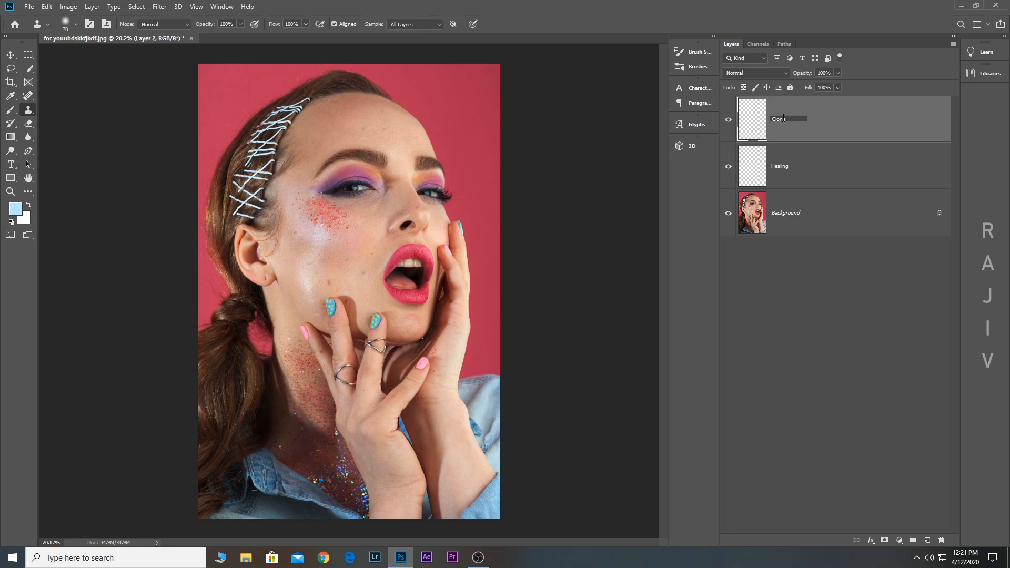
click(835, 280)
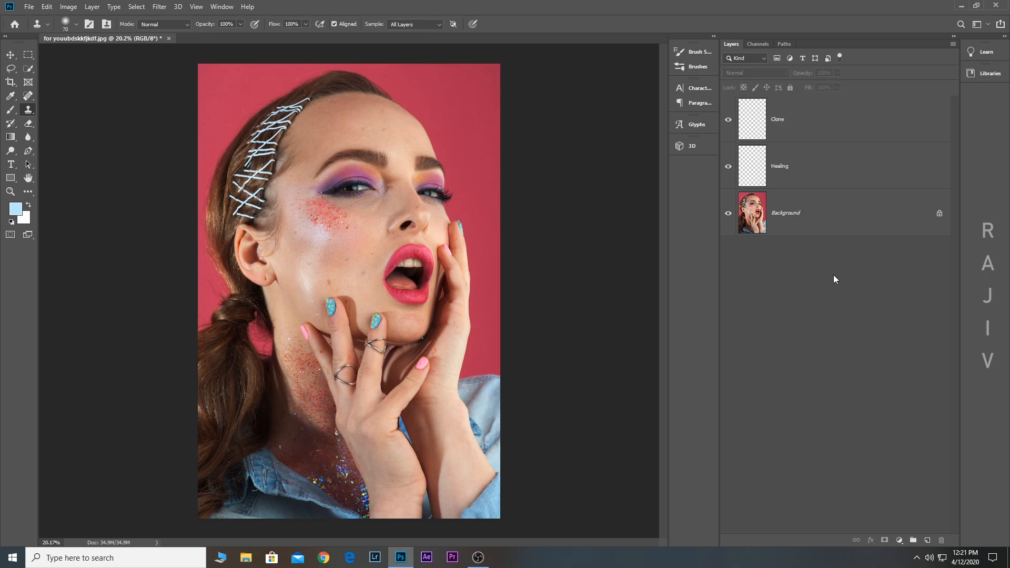
Group the Clone and Healing layers together
click(800, 125)
shift+click(803, 168)
key(ctrl+g)
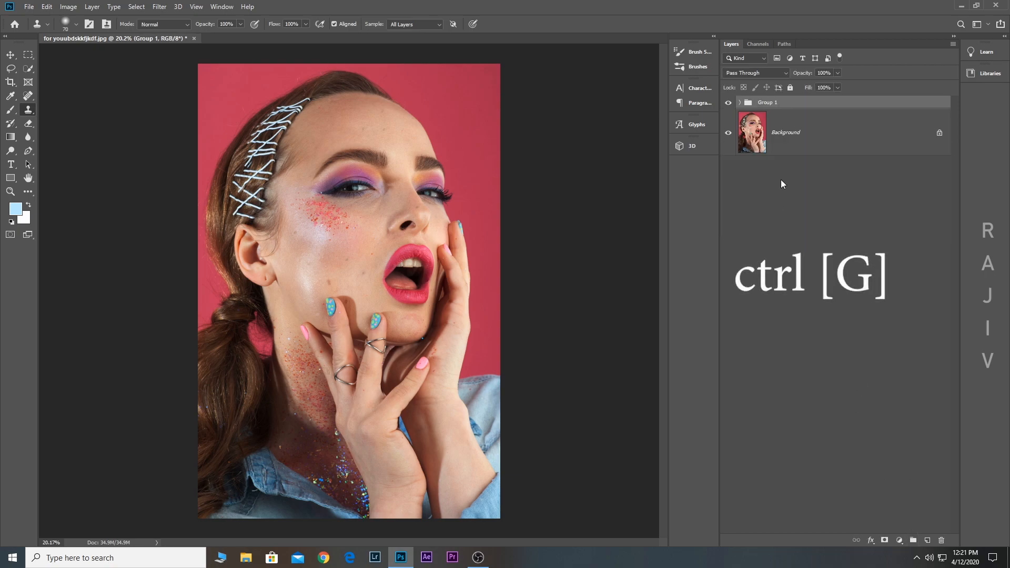
On the Healing layer, remove stray crossing hairs on top of the head with the Spot Healing Brush at size 10
click(810, 185)
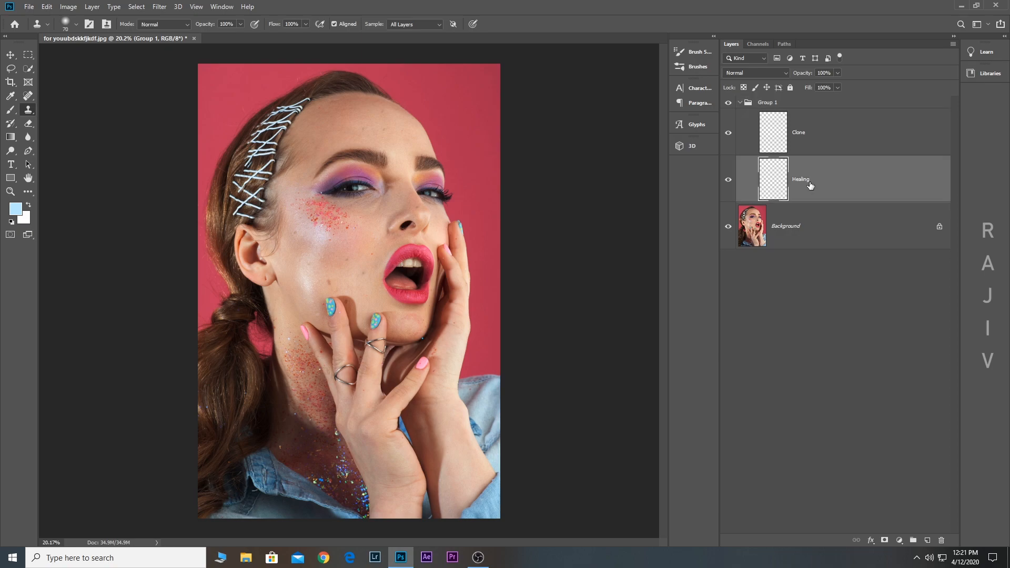
scroll(255, 143, up, 5)
drag(425, 130, 374, 298)
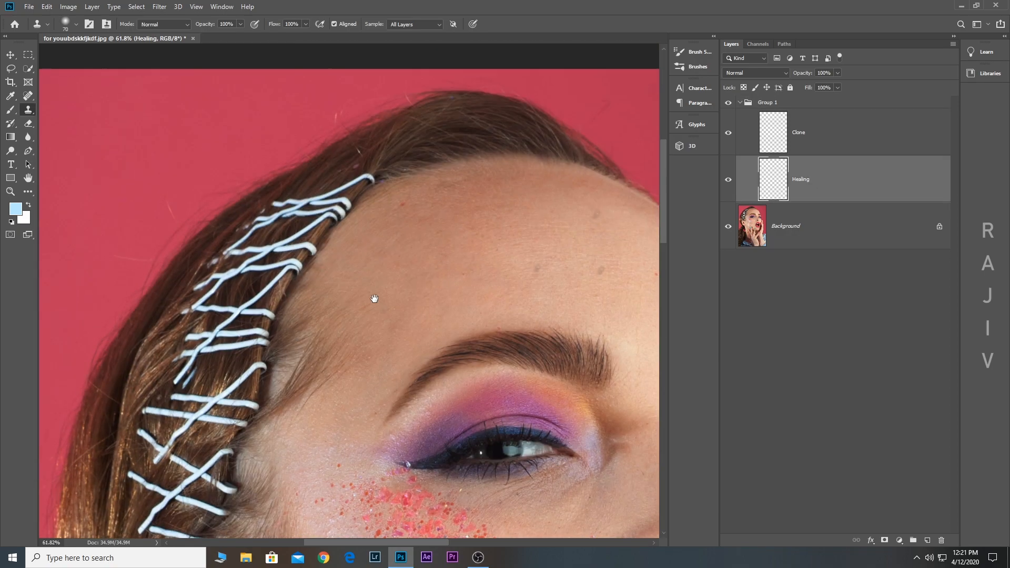
scroll(425, 155, up, 3)
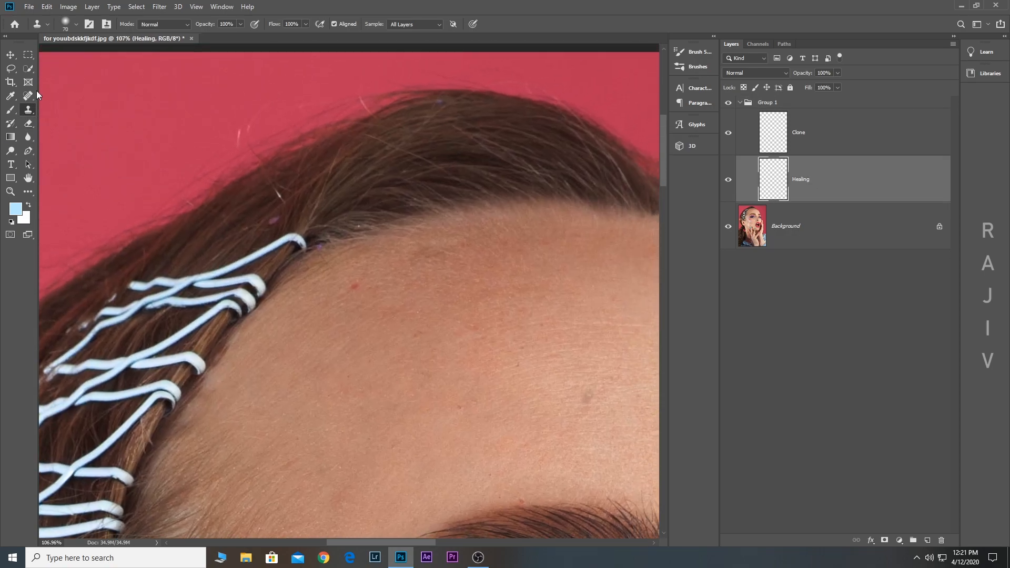
click(32, 94)
click(58, 97)
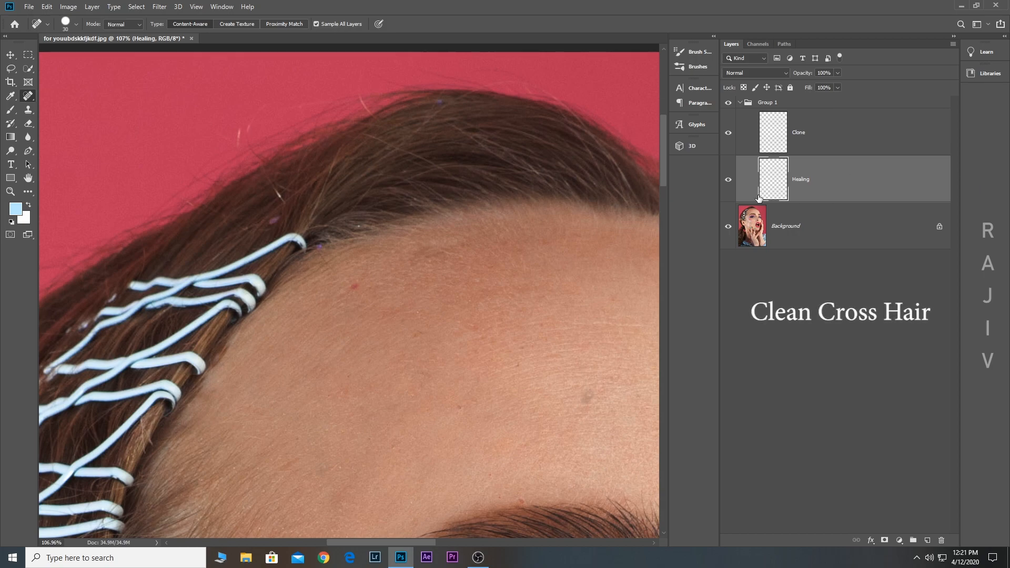
mouse_move(431, 170)
mouse_down()
mouse_move(403, 183)
mouse_move(470, 169)
mouse_up()
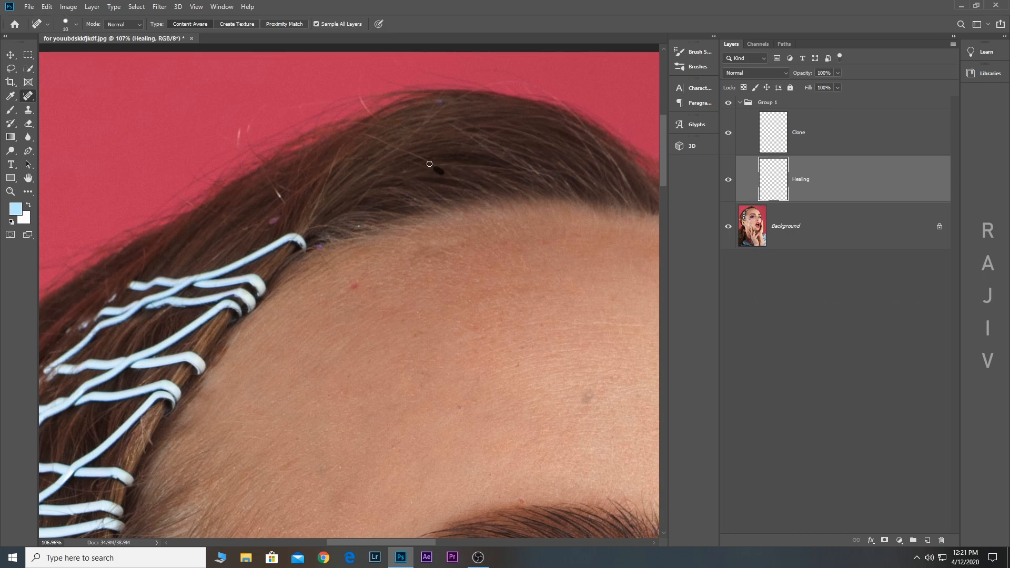
drag(410, 139, 386, 154)
mouse_move(424, 115)
mouse_down()
mouse_move(460, 97)
mouse_move(458, 132)
mouse_move(492, 155)
mouse_move(517, 165)
mouse_move(488, 143)
mouse_move(526, 151)
mouse_up()
drag(599, 175, 600, 175)
Heal the stray hairs crossing the hair and red background just above the white hair lacing
drag(338, 196, 387, 164)
drag(312, 137, 332, 167)
drag(327, 159, 333, 175)
drag(298, 107, 312, 69)
drag(306, 125, 330, 140)
Heal the loose hairs standing out against the red background beside the laced hair
drag(302, 134, 406, 4)
drag(171, 192, 281, 185)
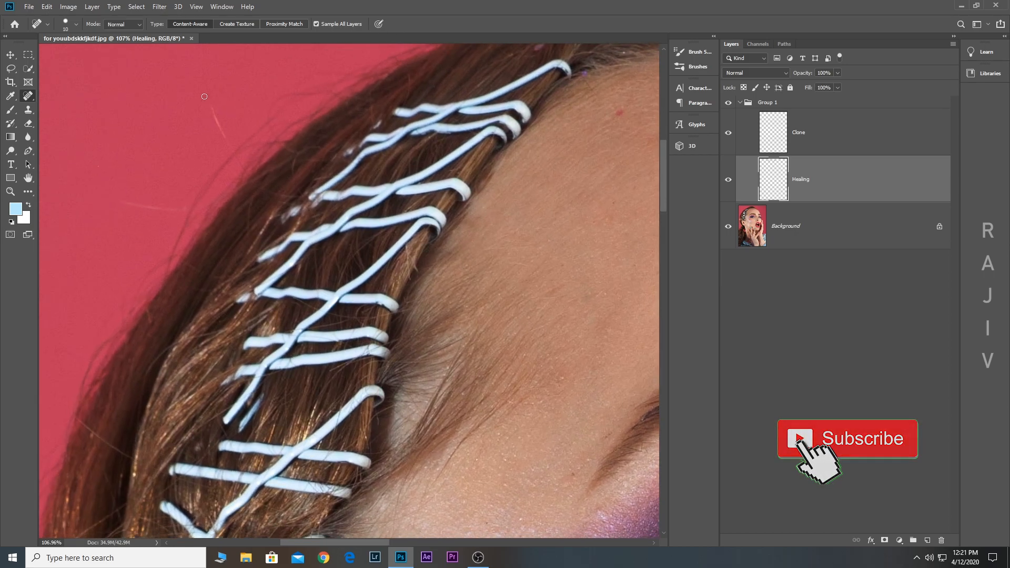
drag(207, 94, 239, 161)
drag(261, 195, 300, 105)
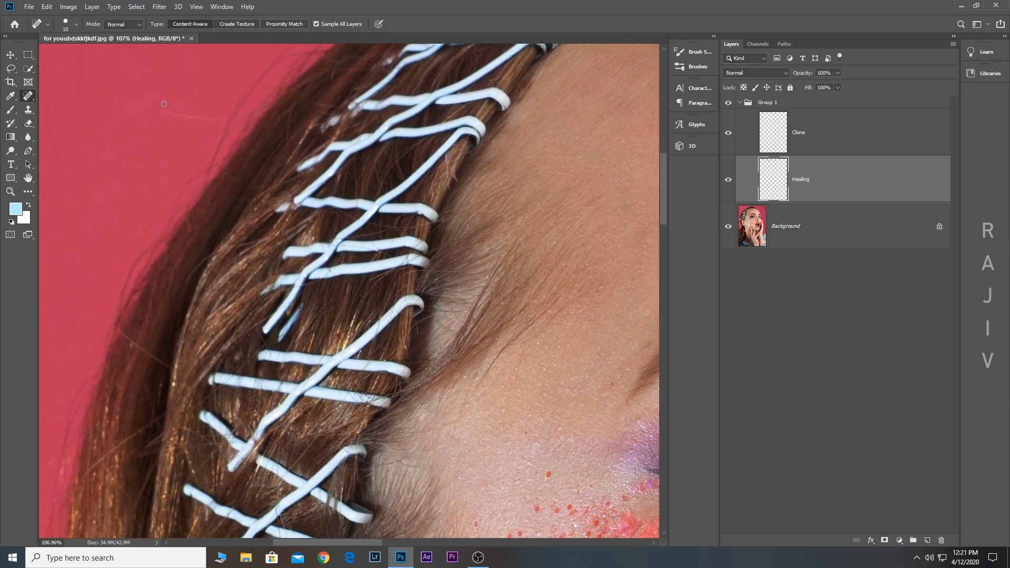
drag(199, 118, 229, 118)
Heal the crossing hairs along the outer edge of the hair, from beside the lacing down to behind the ear
scroll(235, 203, down, 5)
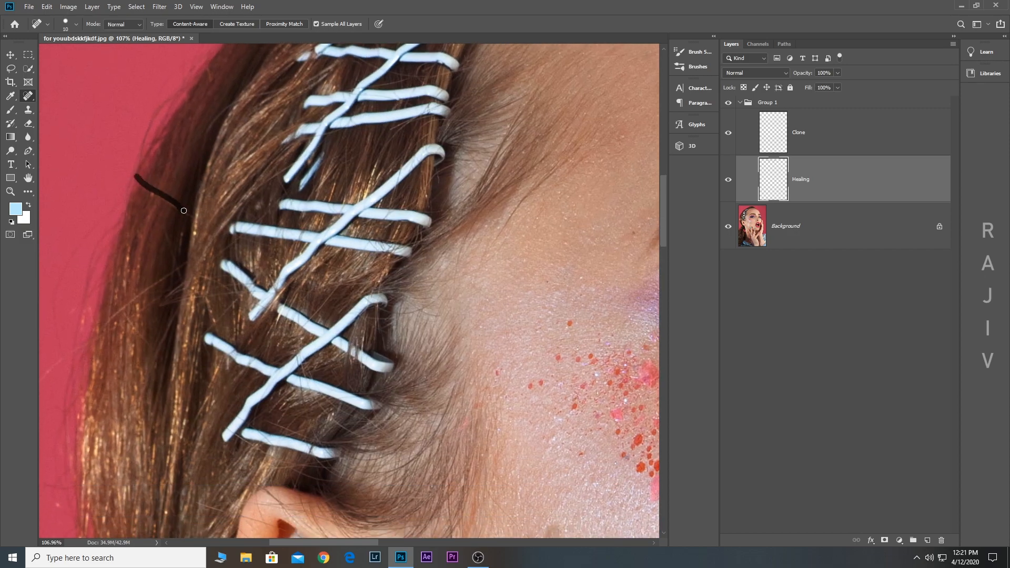
mouse_move(183, 210)
mouse_down()
mouse_move(191, 215)
mouse_move(152, 196)
mouse_move(198, 99)
mouse_move(198, 71)
mouse_up()
drag(134, 149, 235, 117)
drag(165, 138, 164, 138)
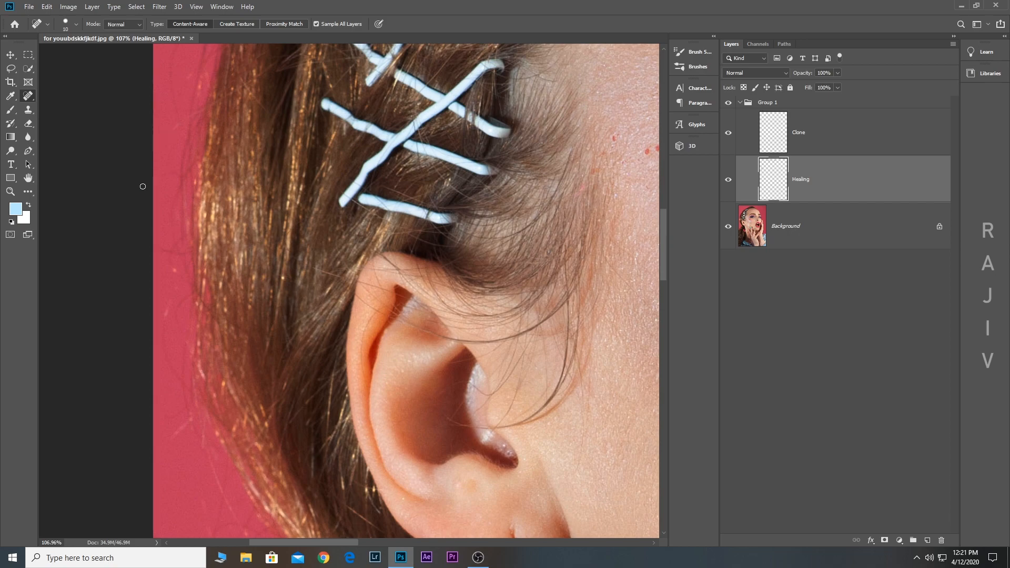
scroll(259, 201, down, 5)
drag(252, 228, 251, 246)
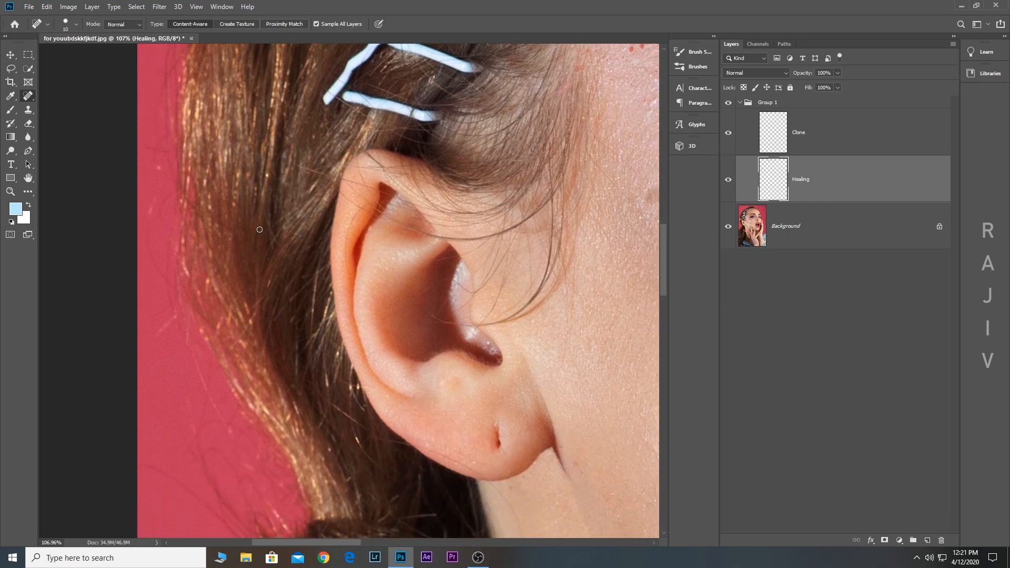
Heal the stray hairs on the skin in front of the ear, beside the red glitter
scroll(317, 239, right, 5)
scroll(317, 239, up, 2)
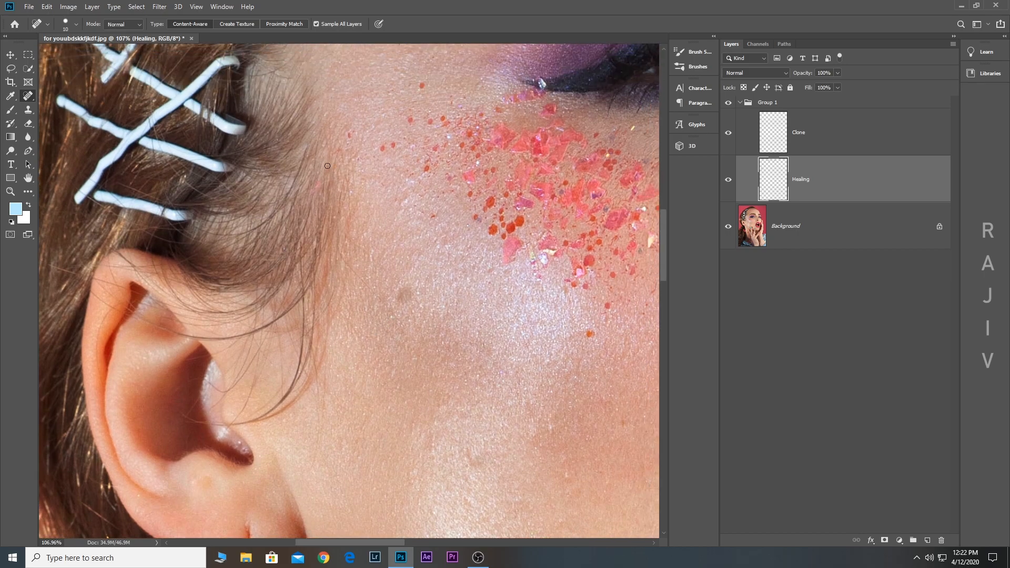
drag(327, 165, 304, 207)
drag(379, 118, 353, 221)
mouse_move(402, 243)
mouse_down()
mouse_move(371, 222)
mouse_move(346, 132)
mouse_up()
Heal the loose hairs on the temple between the laced hair and the eyebrow
drag(168, 50, 325, 343)
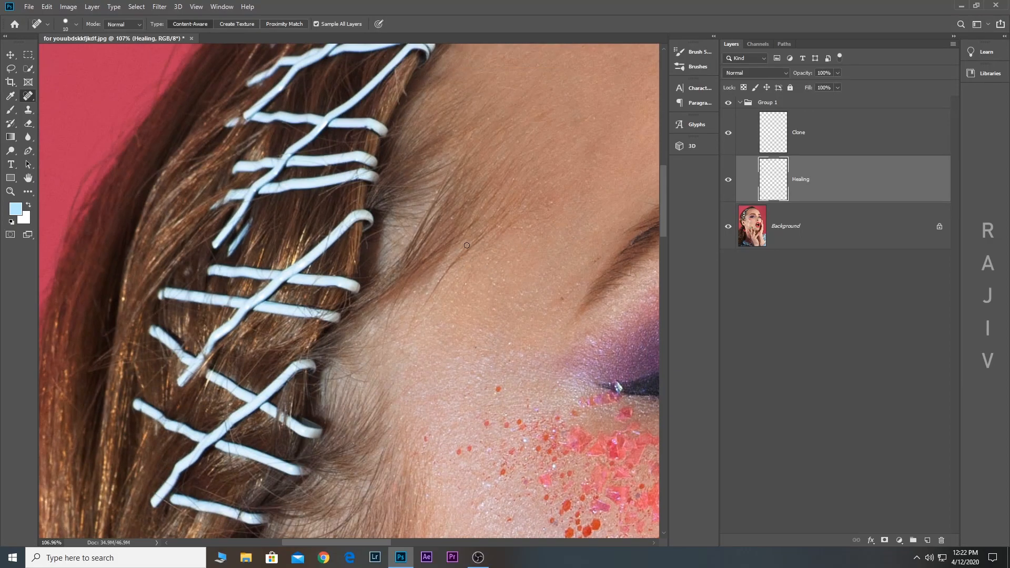
drag(426, 299, 407, 318)
mouse_move(505, 218)
mouse_down()
mouse_move(513, 204)
mouse_move(535, 201)
mouse_up()
mouse_move(594, 220)
mouse_down()
mouse_move(234, 216)
mouse_move(108, 231)
mouse_up()
drag(380, 211, 388, 318)
drag(524, 182, 529, 248)
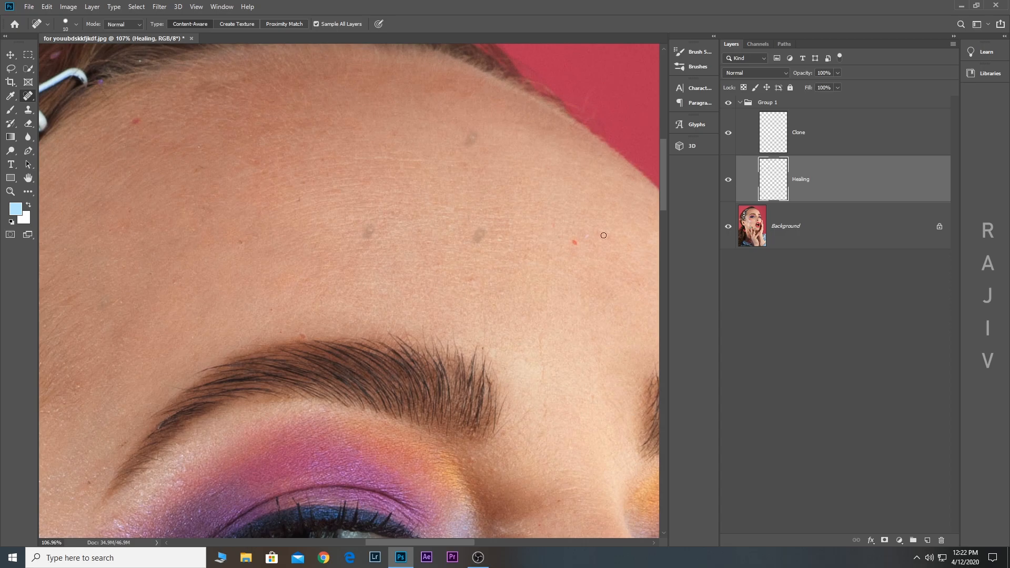
Set up the Clone Stamp on the Clone layer with a size 10 brush that samples All Layers
click(769, 140)
mouse_move(94, 205)
mouse_down()
mouse_move(676, 171)
mouse_move(821, 89)
mouse_up()
drag(355, 494, 299, 95)
mouse_move(326, 453)
mouse_down()
mouse_move(225, 205)
mouse_move(273, 82)
mouse_up()
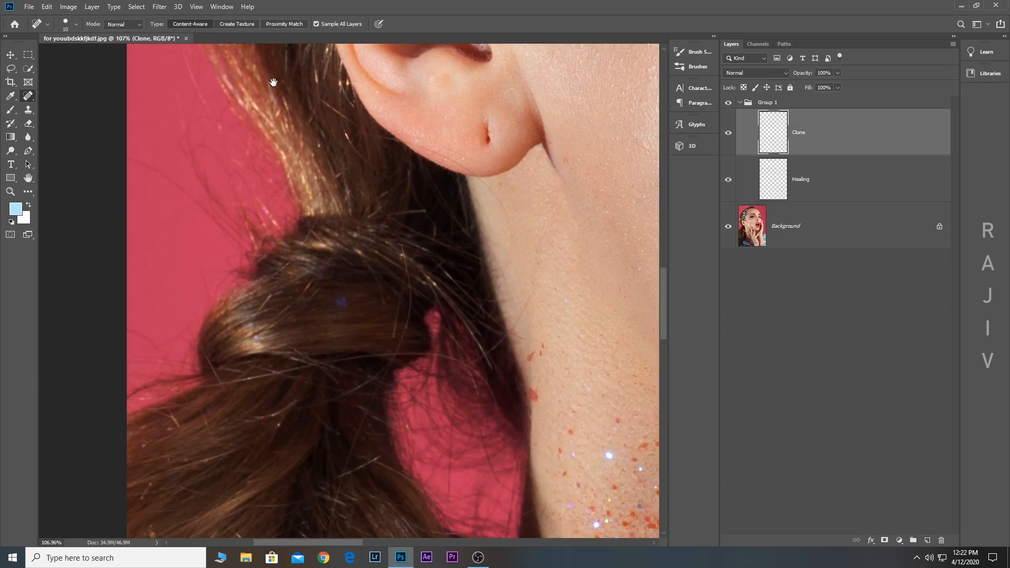
mouse_move(285, 277)
mouse_down()
mouse_move(295, 151)
mouse_move(275, 151)
mouse_move(280, 175)
mouse_up()
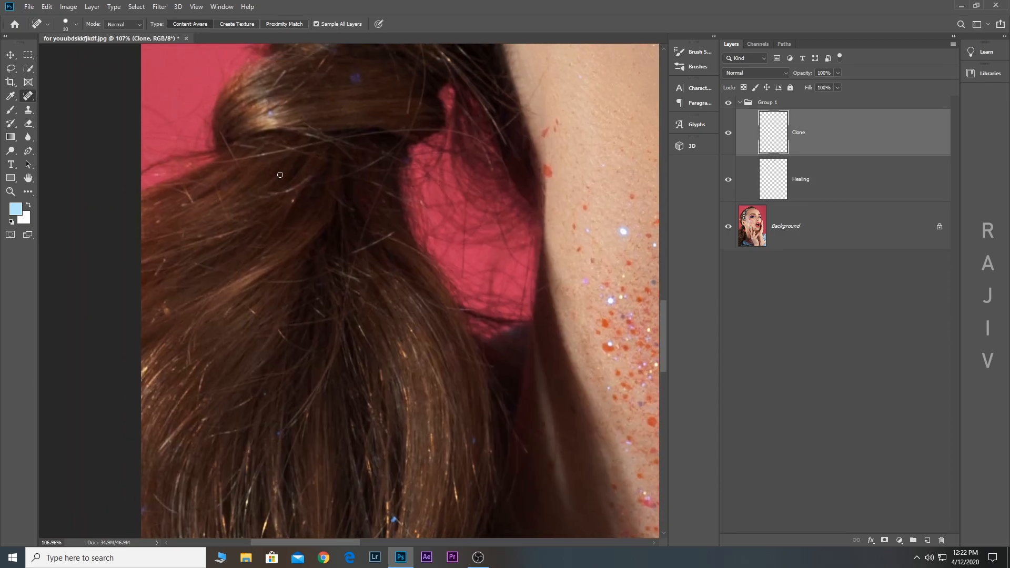
click(28, 110)
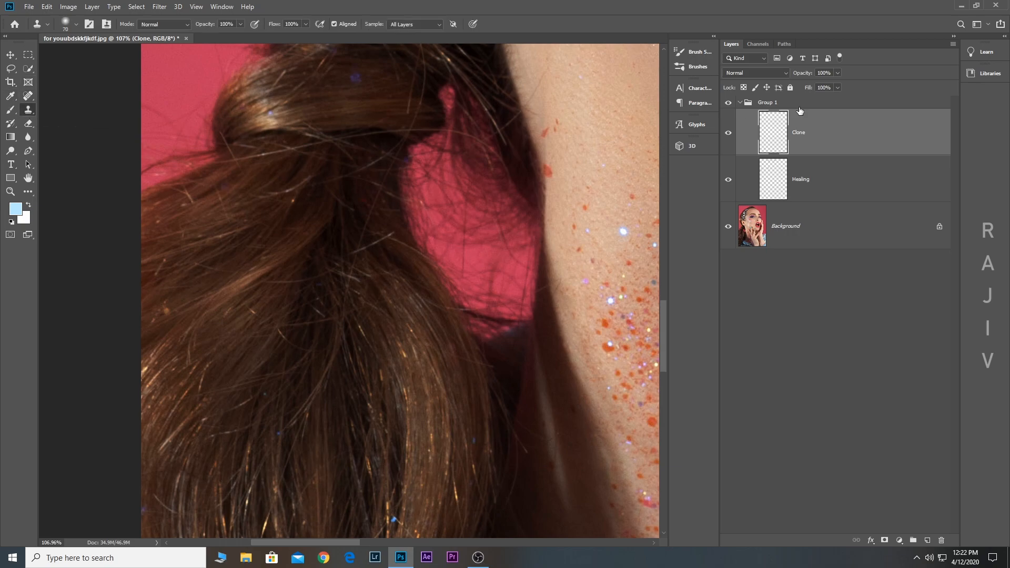
key(bracketleft)
key(bracketleft)
key(bracketleft)
key(bracketleft)
key(bracketleft)
click(410, 24)
click(407, 51)
Clone clean hair over the blue glitter specks scattered through the ponytail
drag(345, 294, 361, 148)
click(412, 374)
drag(271, 424, 305, 250)
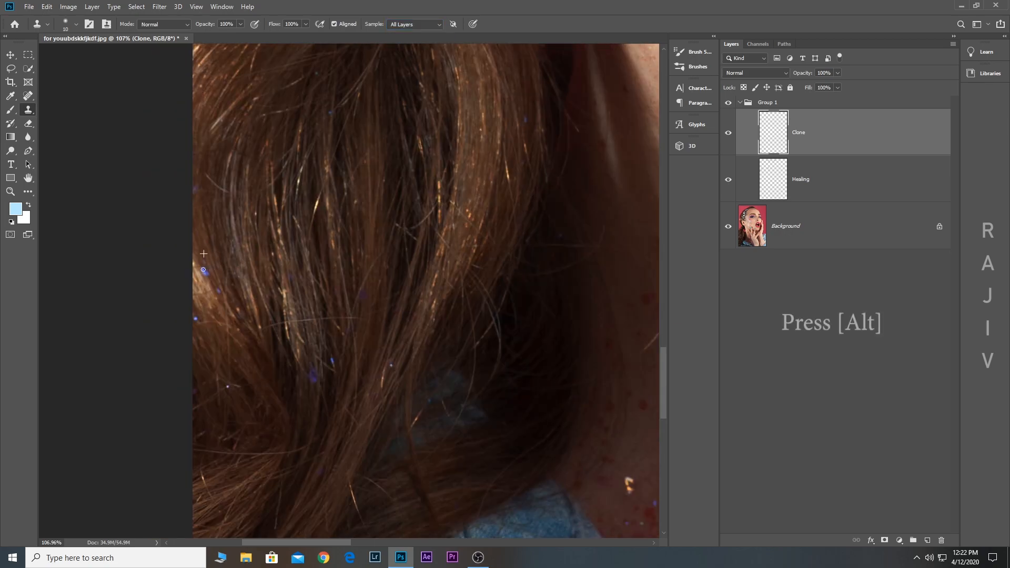
mouse_move(316, 360)
mouse_down()
mouse_move(295, 267)
mouse_move(225, 138)
mouse_up()
alt+click(295, 267)
click(293, 281)
alt+click(207, 234)
click(175, 226)
alt+click(312, 330)
click(317, 344)
drag(363, 136, 337, 288)
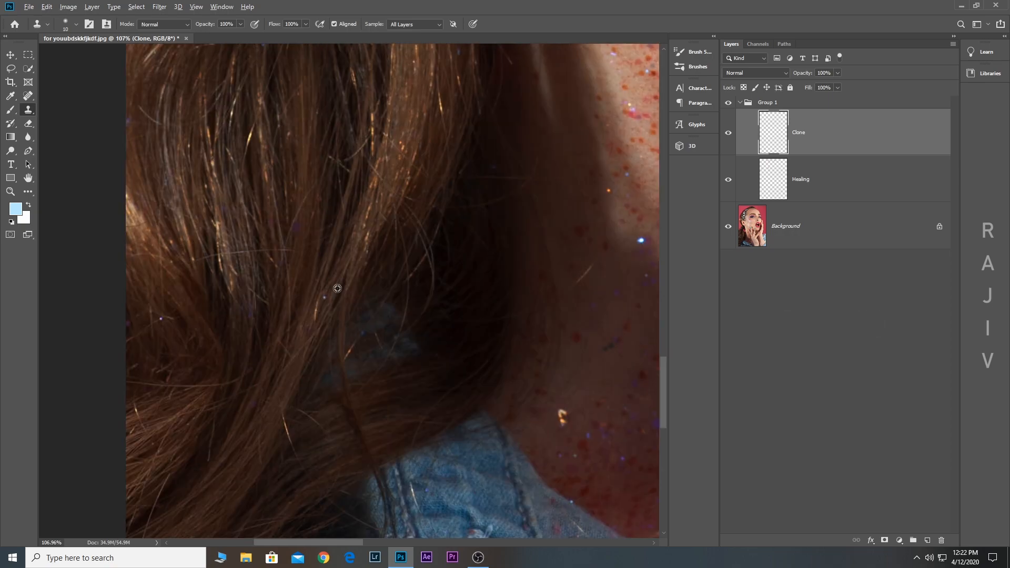
alt+click(168, 307)
click(161, 318)
Enlarge the Clone Stamp brush to 45 and cover the grey forehead spot above the middle of the fully visible eyebrow
drag(356, 323, 314, 245)
drag(338, 116, 331, 311)
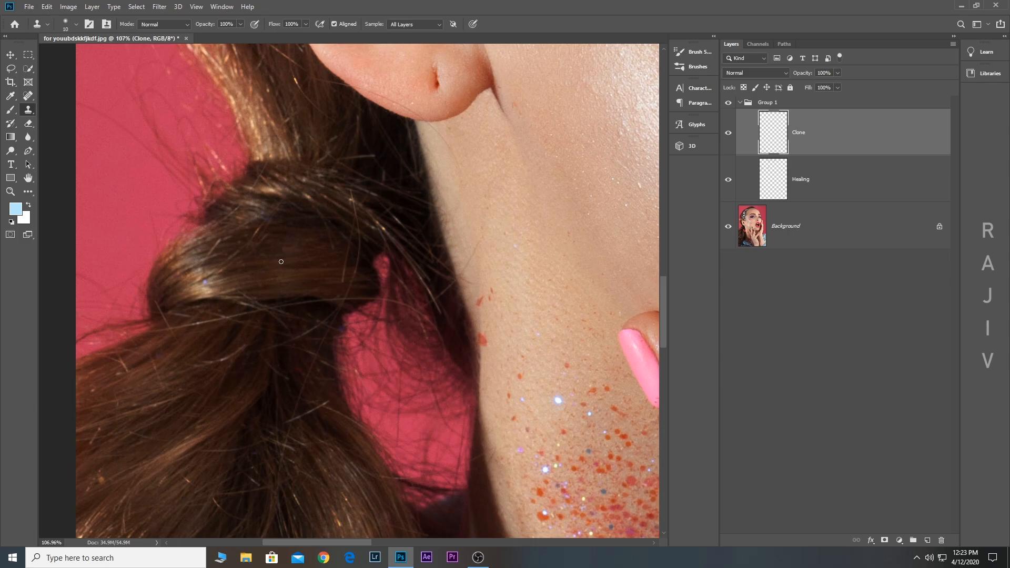
drag(376, 100, 348, 85)
drag(349, 83, 348, 126)
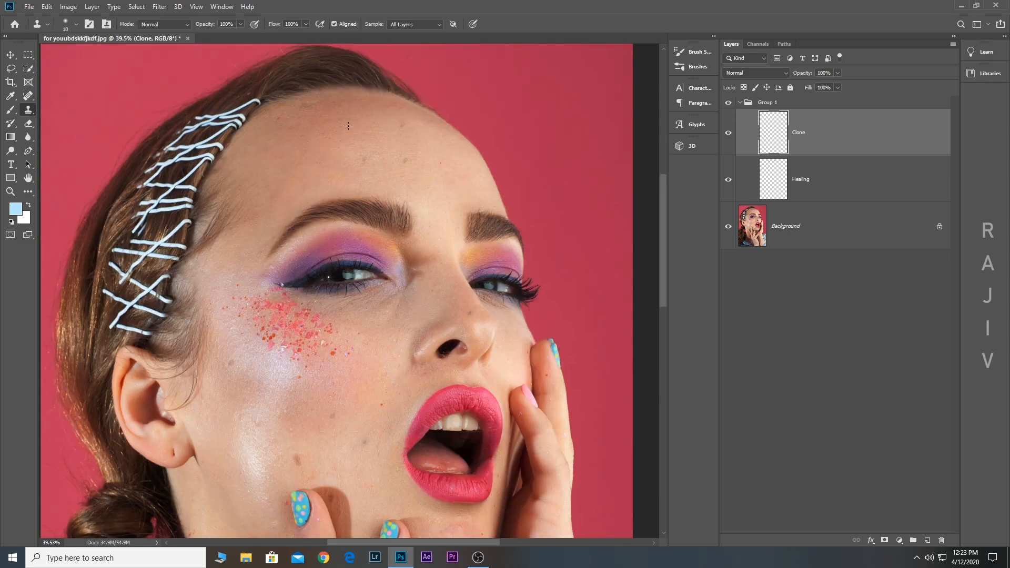
drag(356, 165, 347, 212)
scroll(375, 243, up, 3)
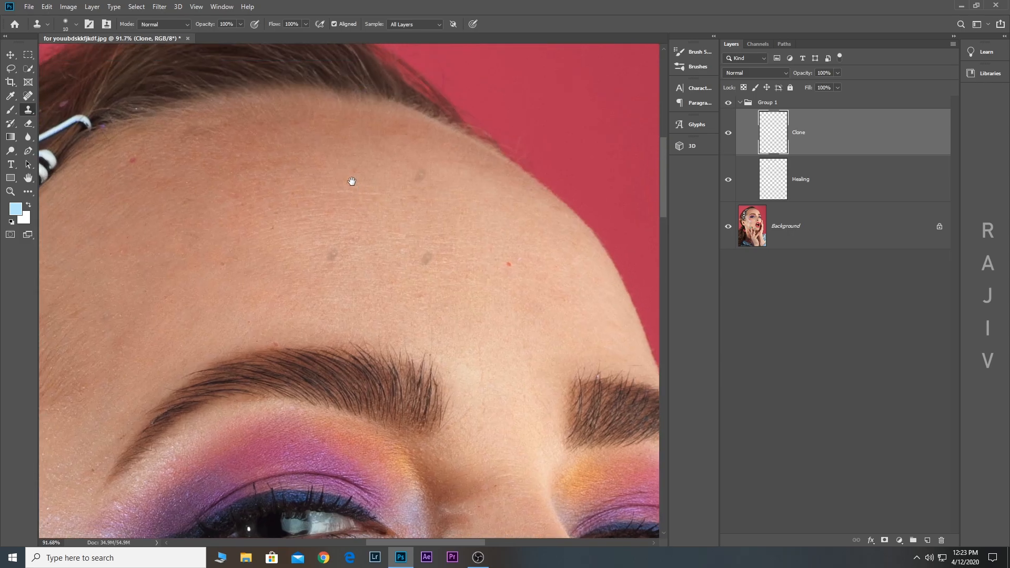
scroll(354, 241, up, 2)
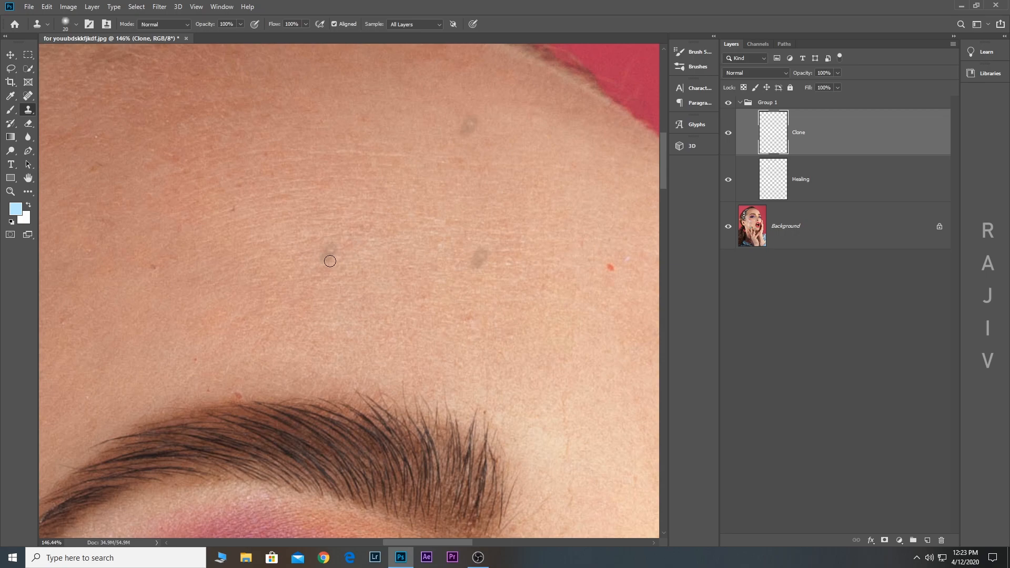
key(bracketright)
alt+click(292, 258)
click(326, 253)
Clone nearby skin over the two remaining grey spots on the forehead
drag(523, 278, 455, 246)
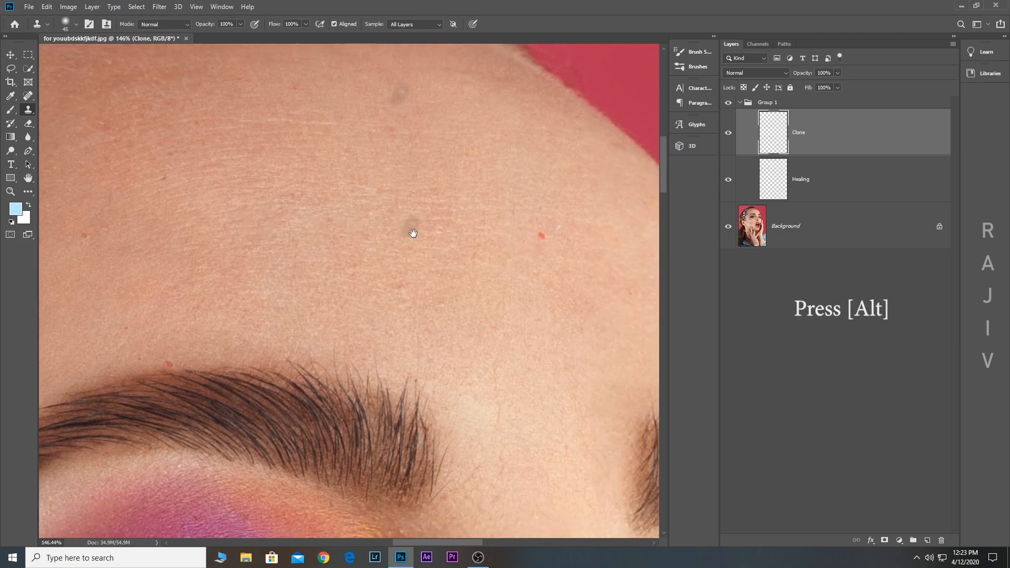
alt+click(455, 227)
click(412, 227)
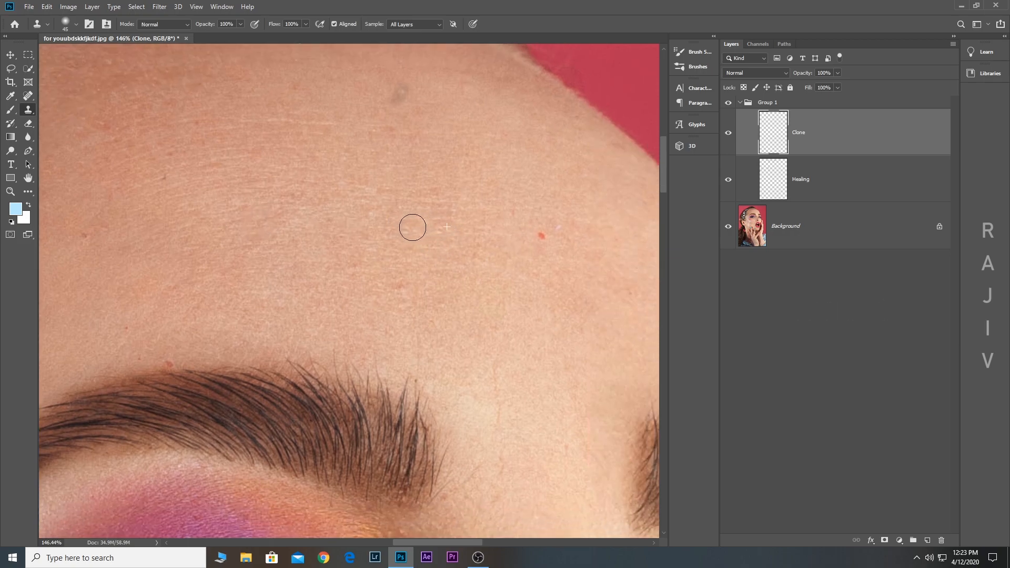
drag(451, 166, 462, 235)
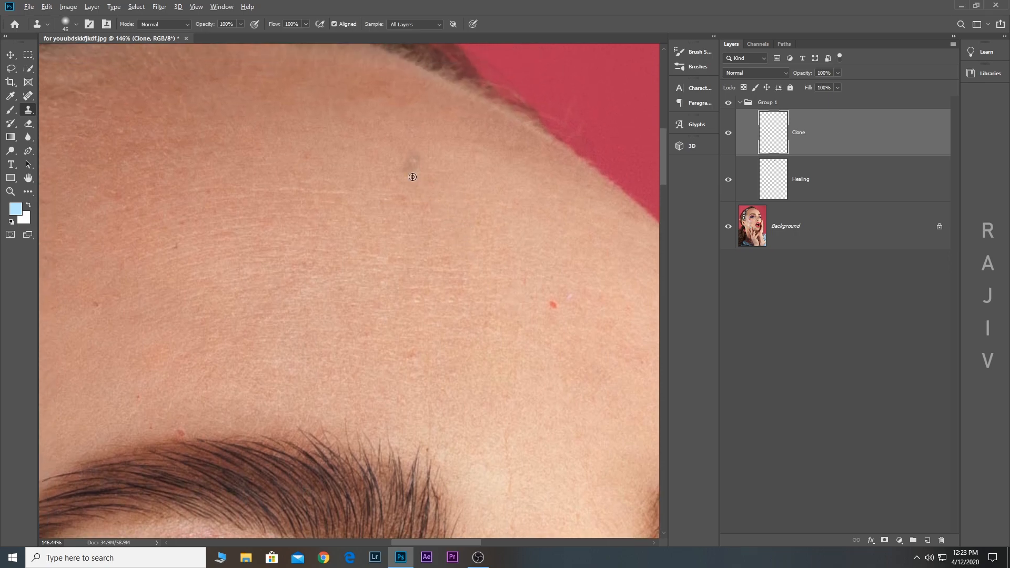
alt+click(384, 151)
click(409, 162)
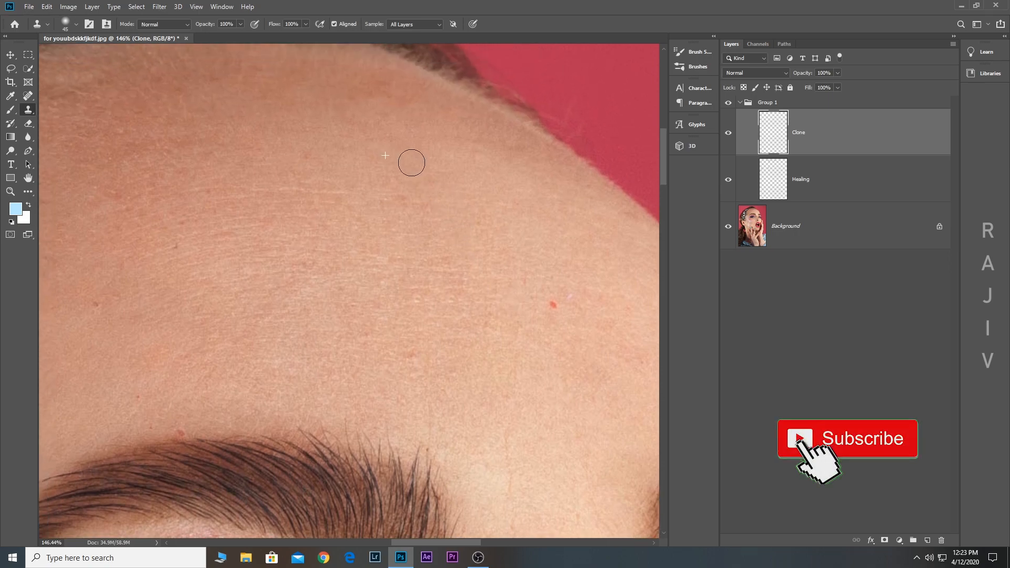
Clone nearby skin over the red spot on the forehead above the gap between the eyebrows
drag(523, 249, 489, 123)
alt+click(500, 147)
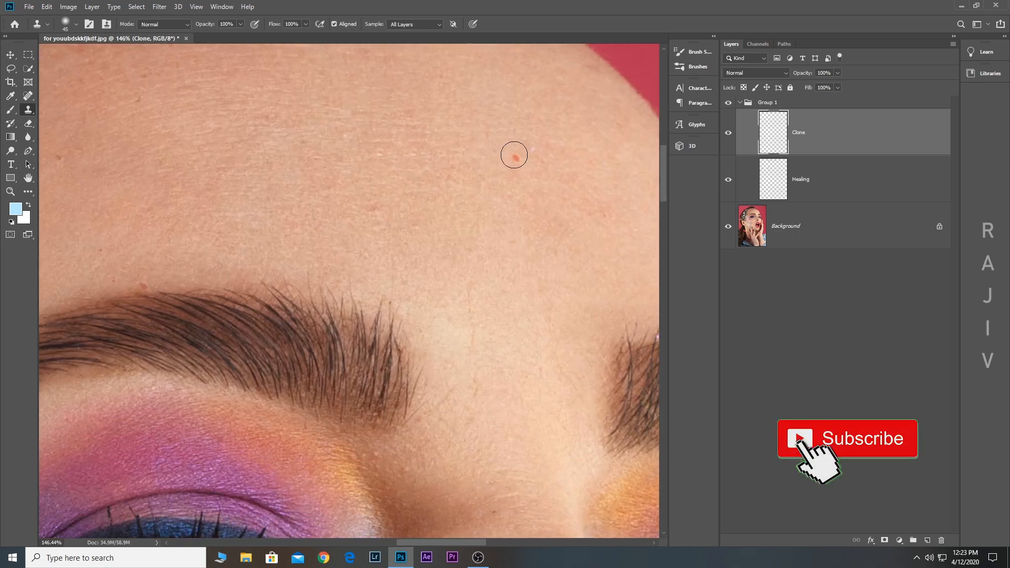
click(516, 157)
drag(380, 301, 467, 230)
drag(437, 337, 455, 244)
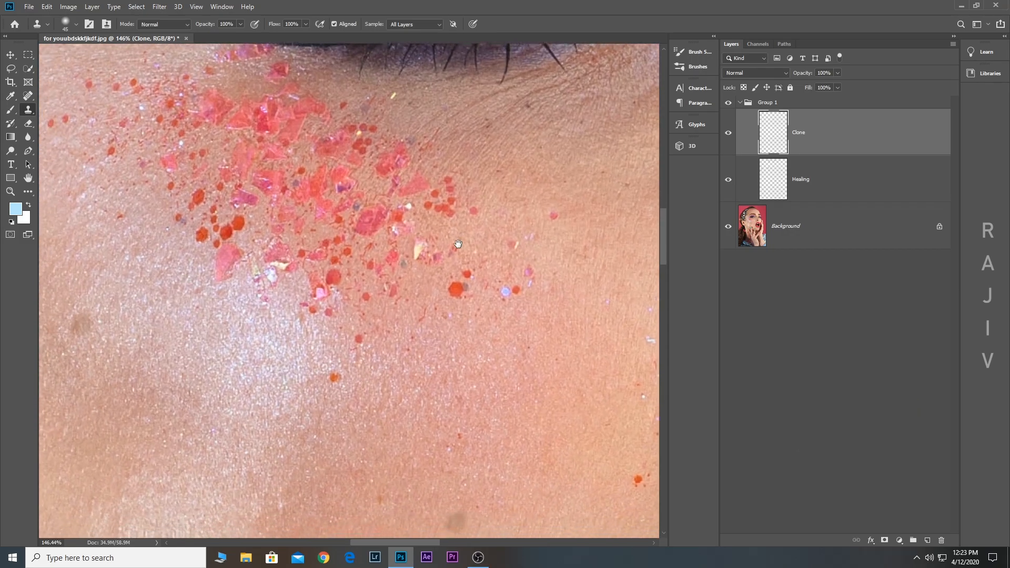
Clone nearby skin over the grey spot on the upper cheek between the ear and the glitter patch
drag(455, 369, 477, 226)
drag(295, 100, 398, 174)
alt+click(334, 155)
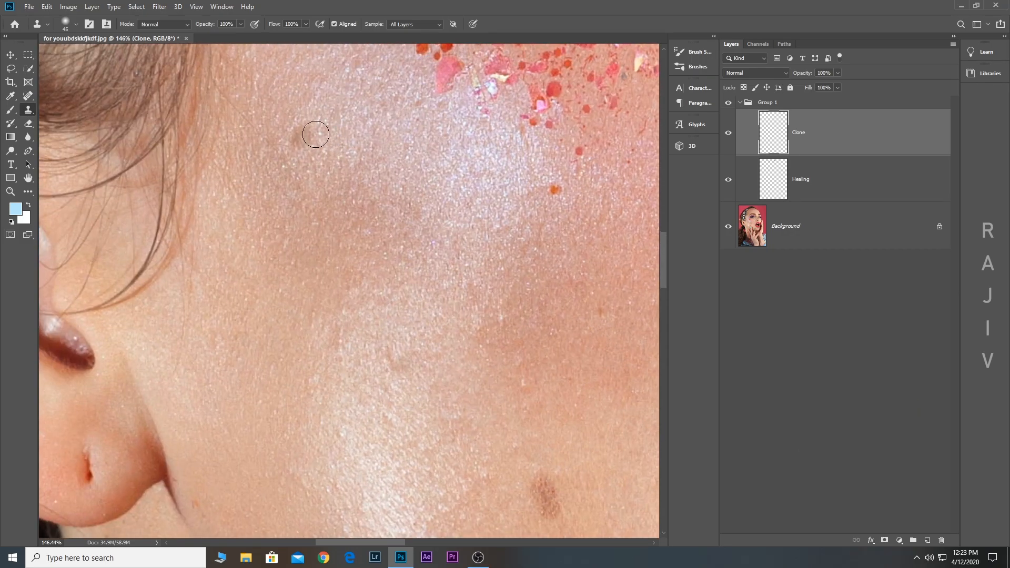
click(303, 135)
Clone clean skin over the brown mark on the cheek above the blue-painted fingernail
drag(383, 142, 372, 95)
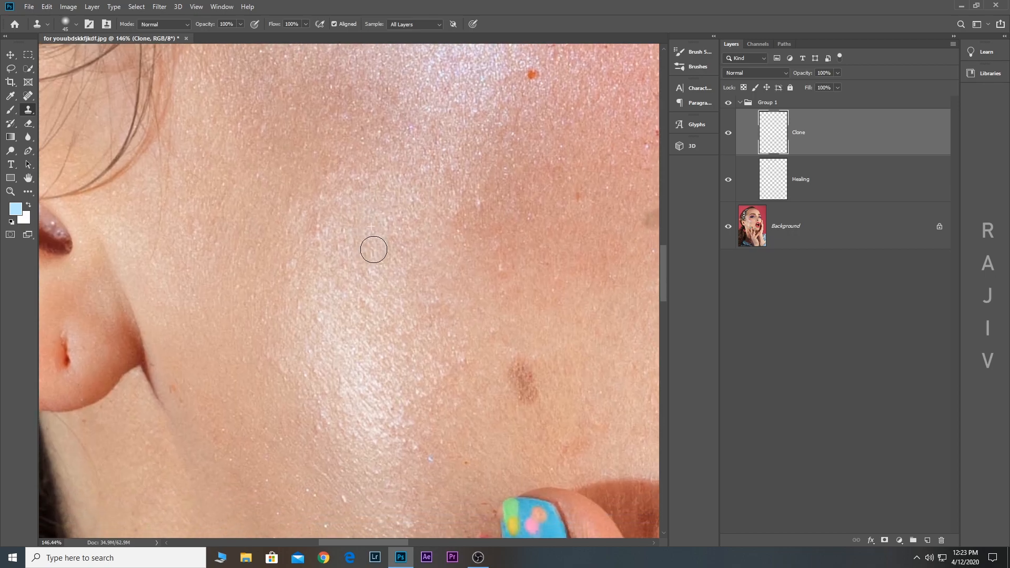
drag(489, 248, 353, 96)
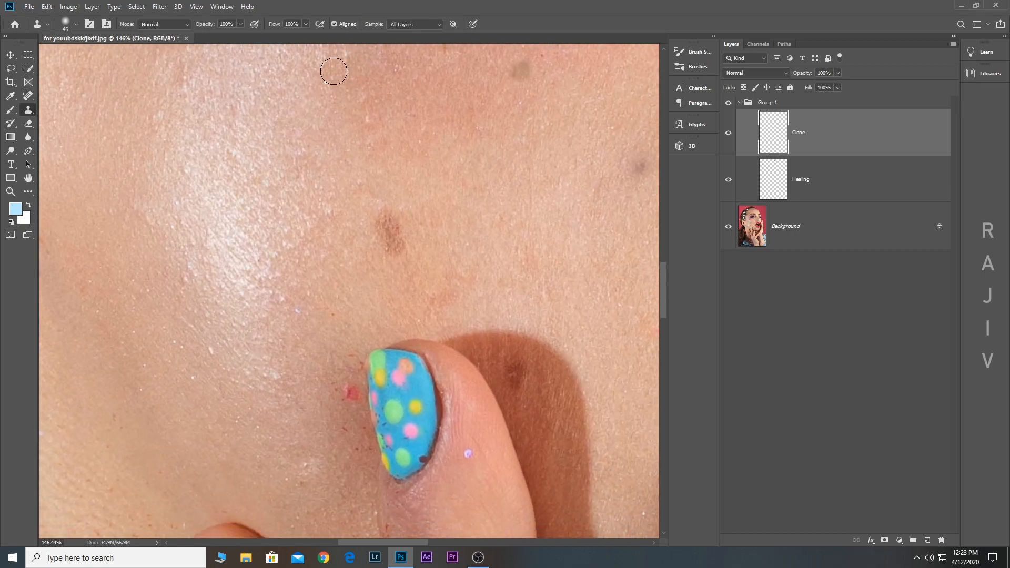
alt+click(348, 240)
mouse_move(383, 230)
mouse_down()
mouse_move(384, 221)
mouse_move(392, 247)
mouse_up()
Clone nearby skin over the larger grey spot in the middle of the cheek
drag(455, 210, 388, 279)
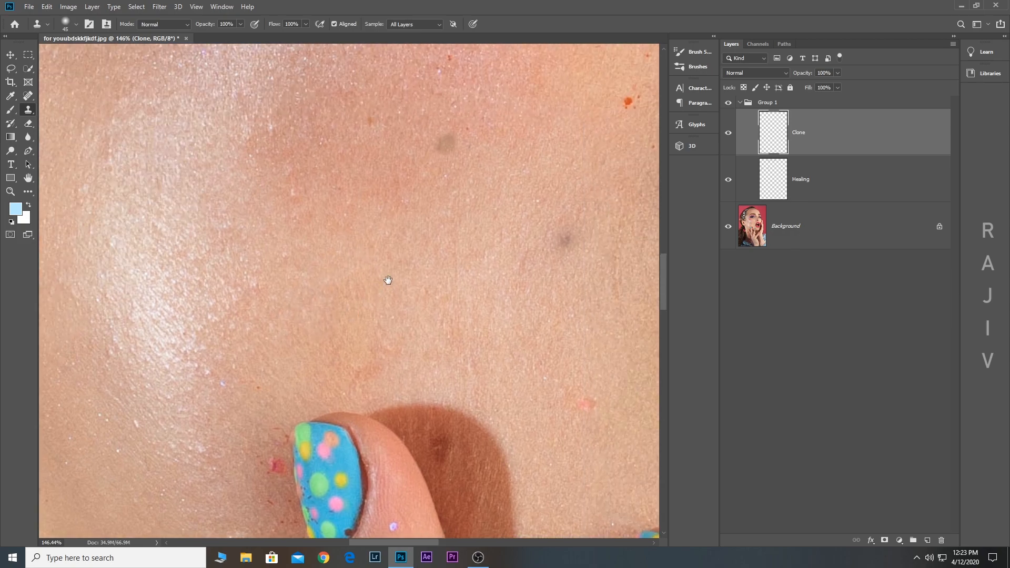
alt+click(445, 182)
click(445, 147)
drag(535, 191, 390, 138)
alt+click(424, 152)
click(420, 188)
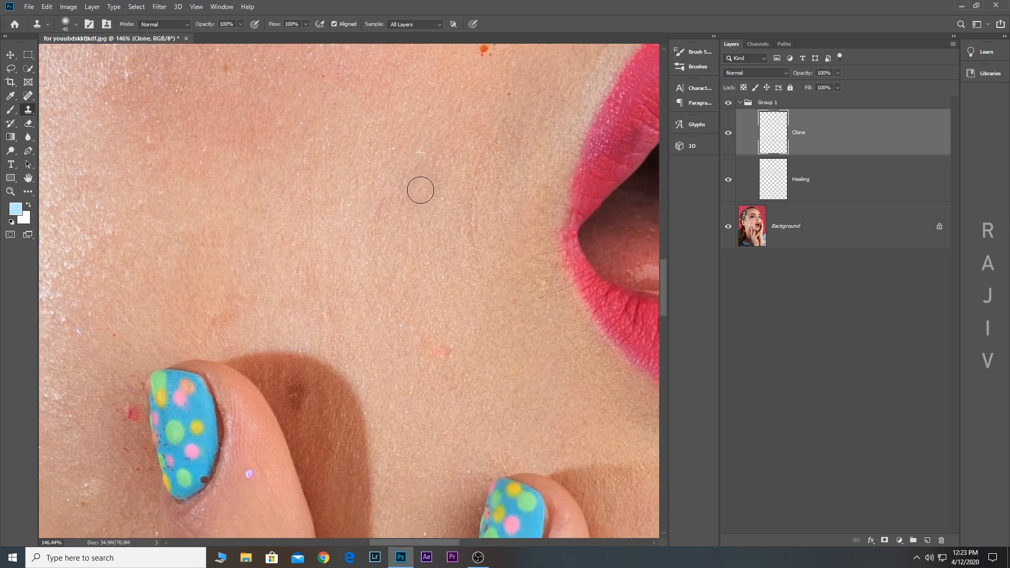
scroll(478, 223, down, 2)
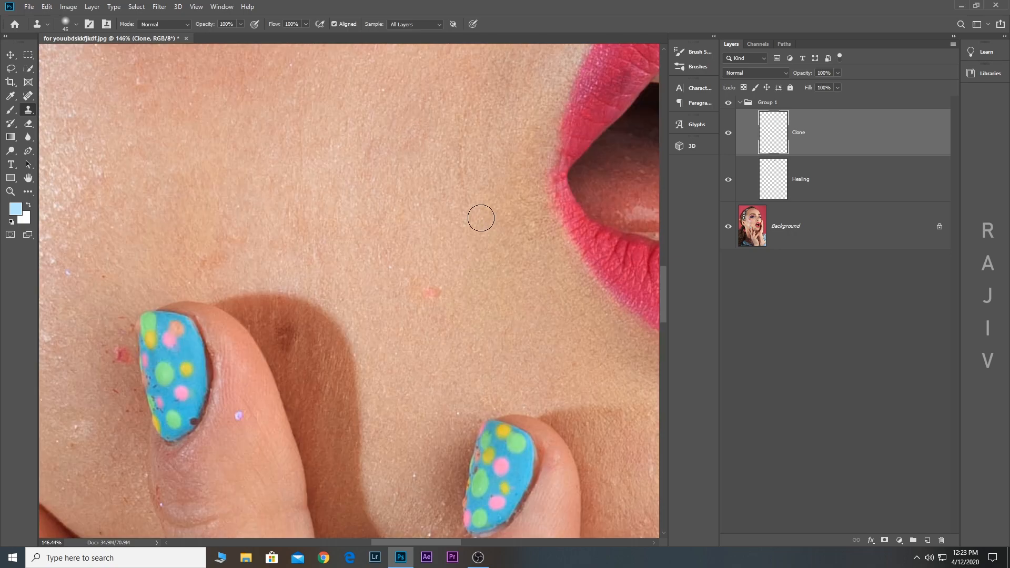
key(ctrl+z)
Resample clean skin and clone it over the small grey spot on the cheek near the mouth corner
scroll(447, 147, up, 1)
alt+click(435, 142)
click(411, 160)
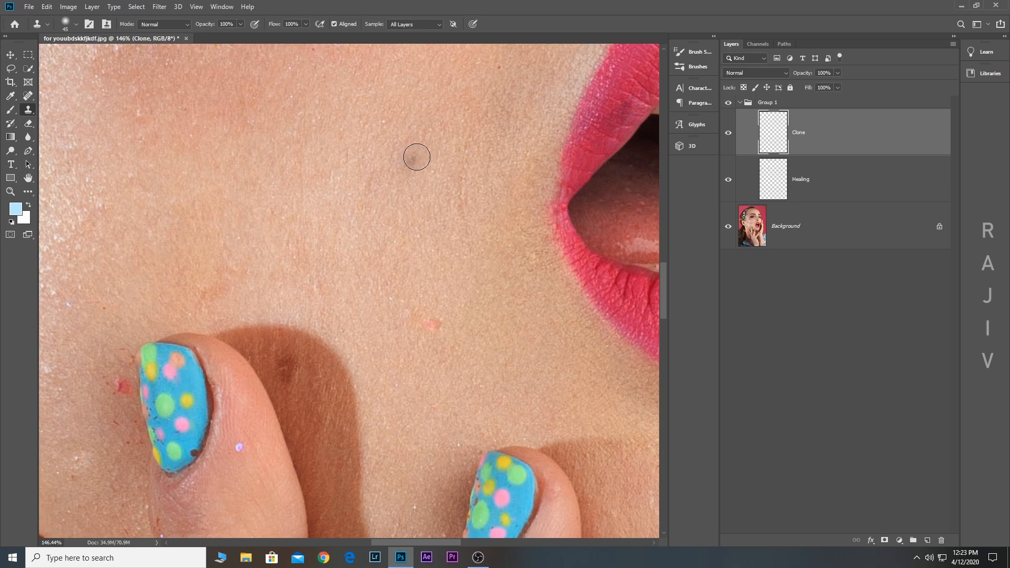
Clone skin over the pink spot between the fingers and the lips and the dark spot in the finger's shadow
scroll(457, 158, down, 3)
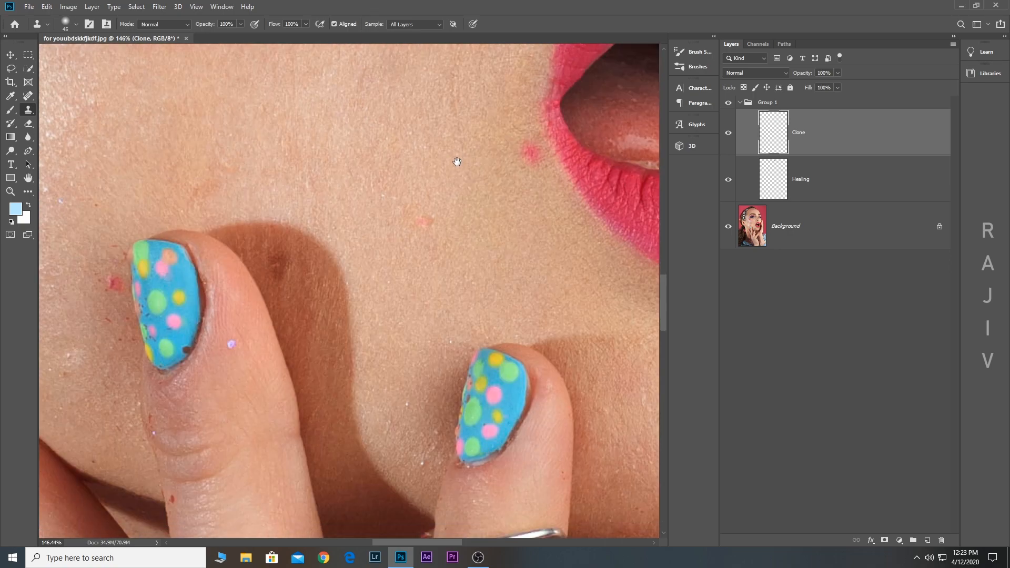
alt+click(426, 194)
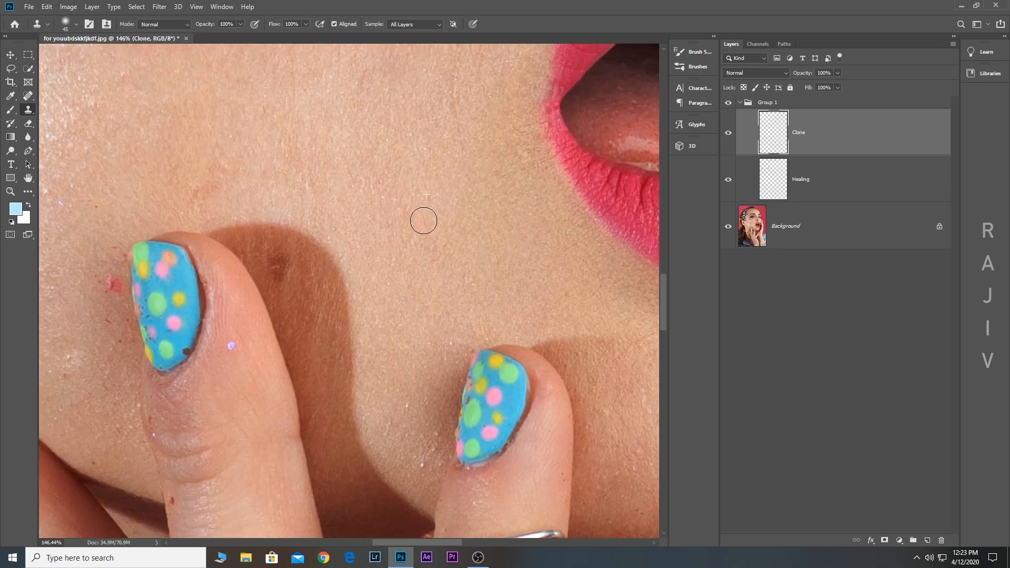
click(422, 220)
drag(501, 259, 536, 195)
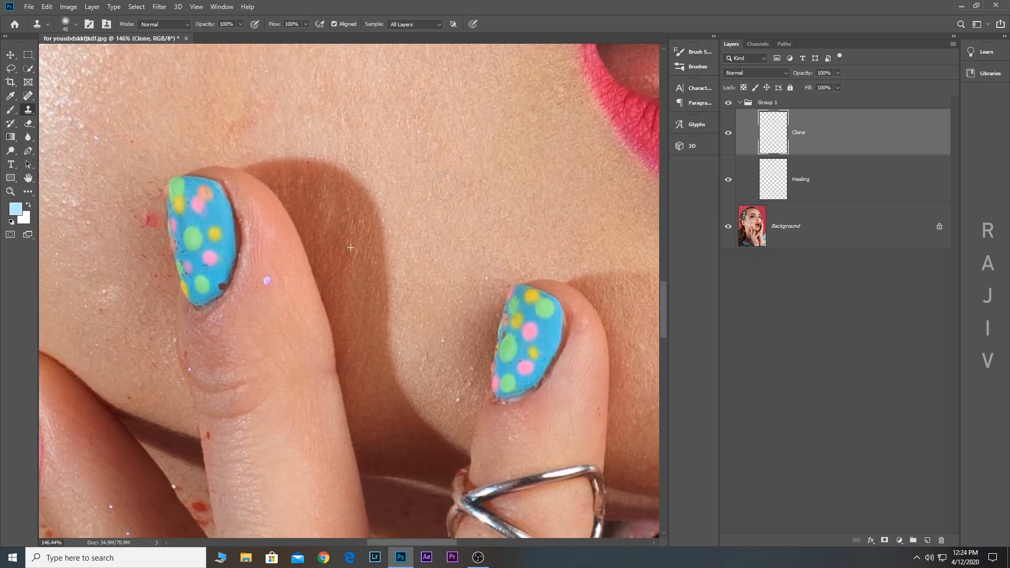
Compare the face and hairline with and without the retouching by toggling the visibility of the Clone layer and Group 1
scroll(480, 199, down, 5)
scroll(431, 246, up, 10)
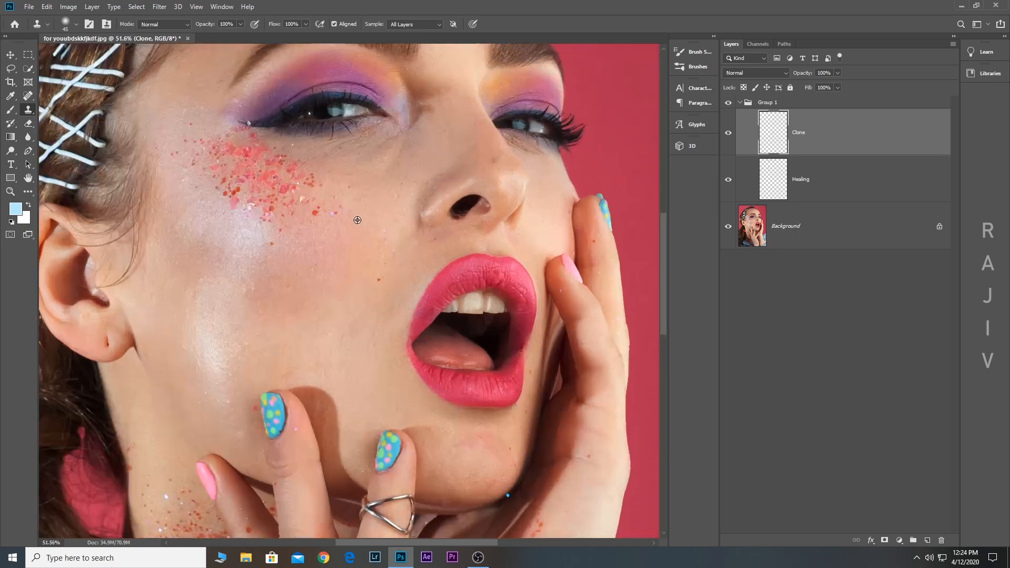
drag(300, 93, 385, 110)
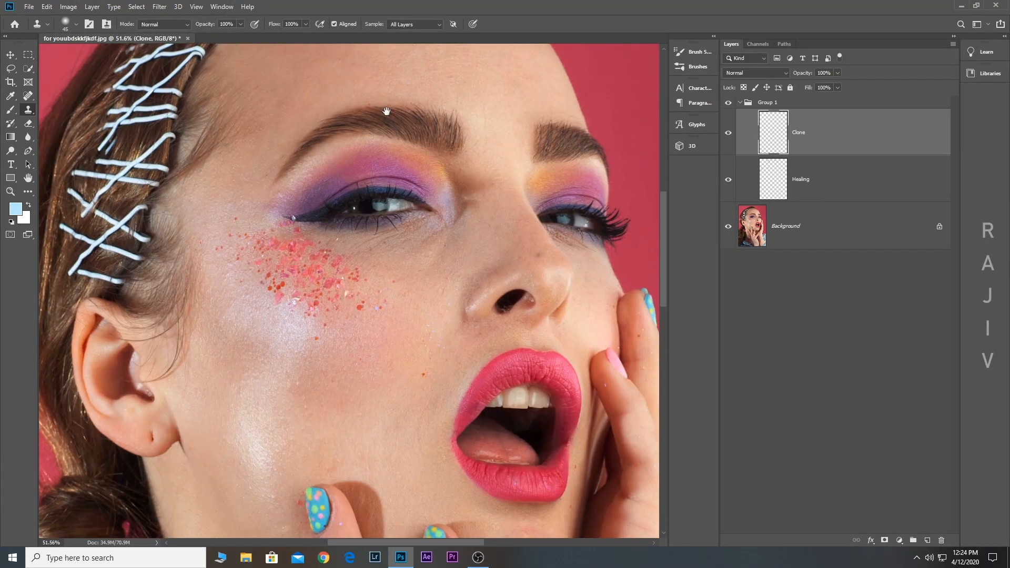
click(728, 133)
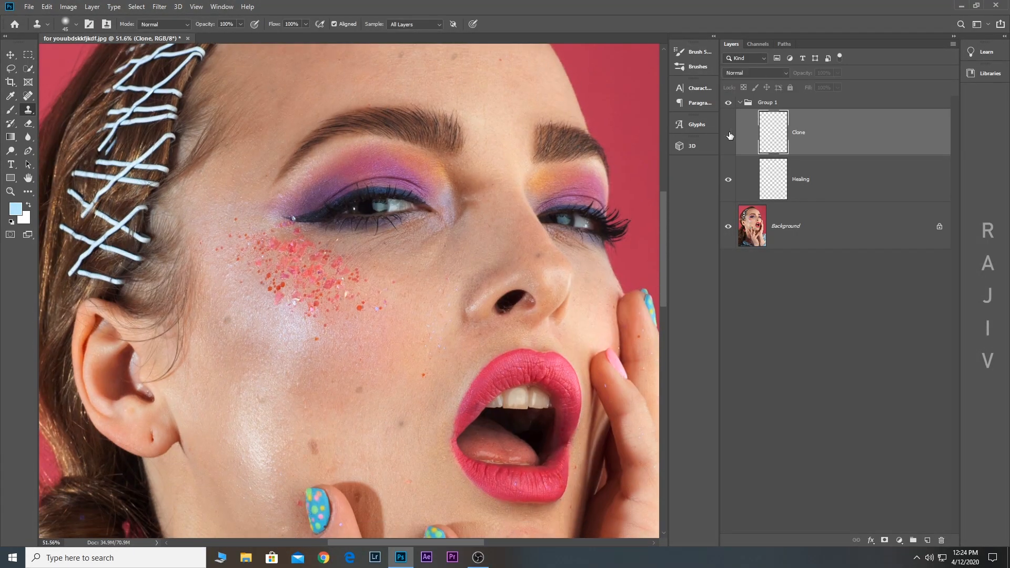
click(728, 103)
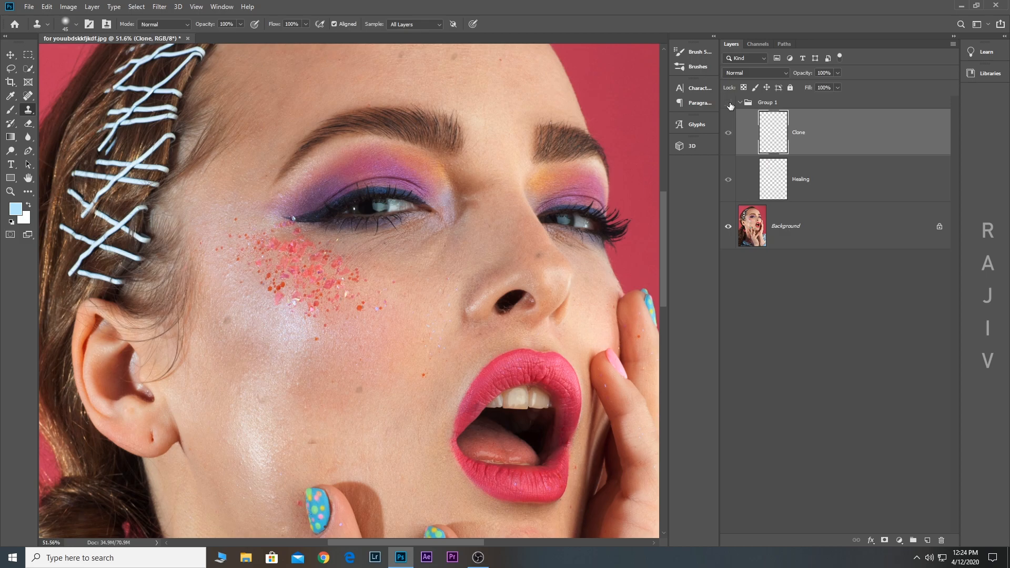
drag(449, 66, 502, 308)
scroll(334, 174, up, 5)
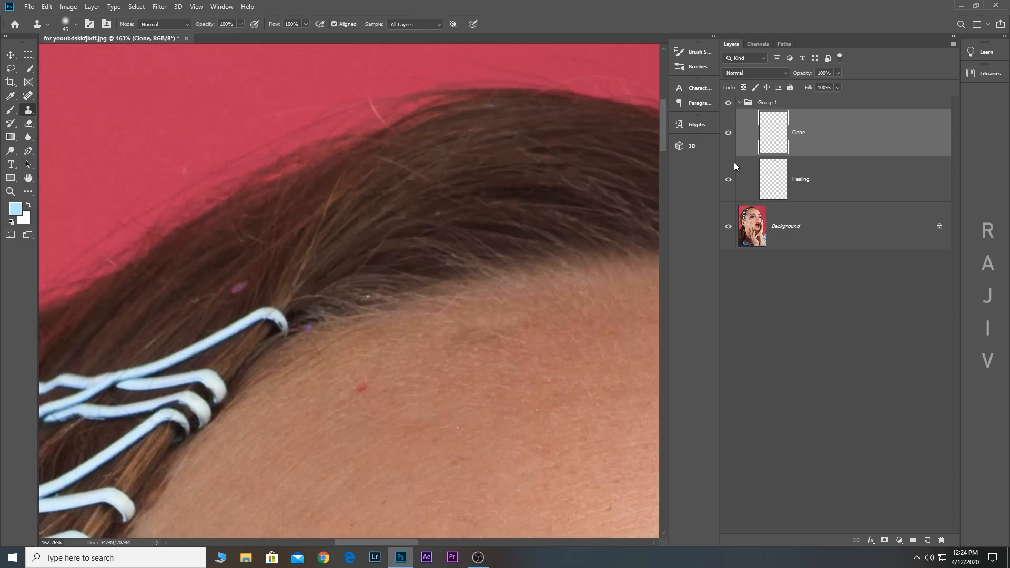
click(726, 103)
click(726, 103)
click(726, 103)
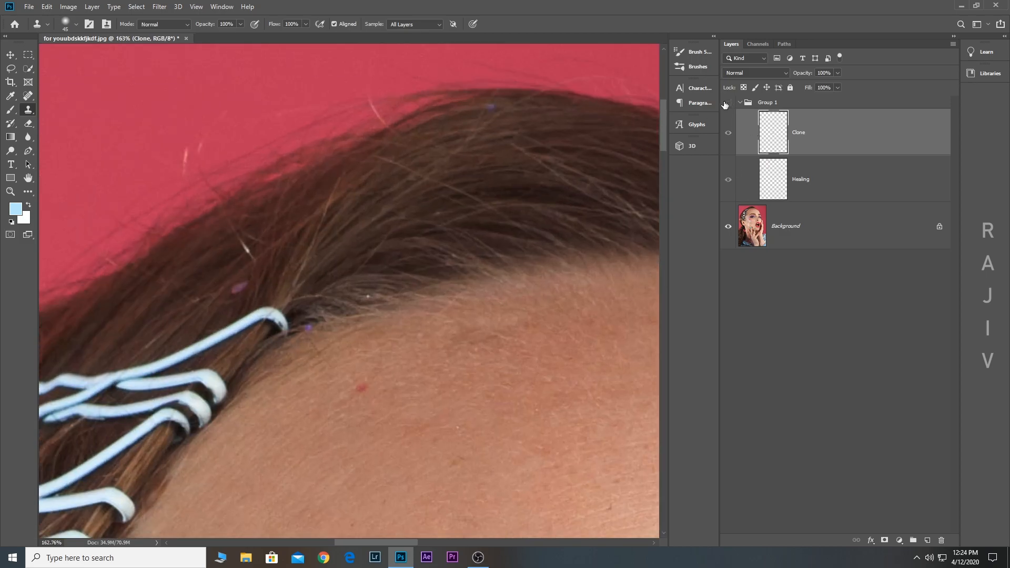
click(726, 104)
Select the Healing layer and remove the red spot on the forehead near the hairline with the Spot Healing Brush
scroll(581, 247, down, 4)
scroll(582, 273, up, 3)
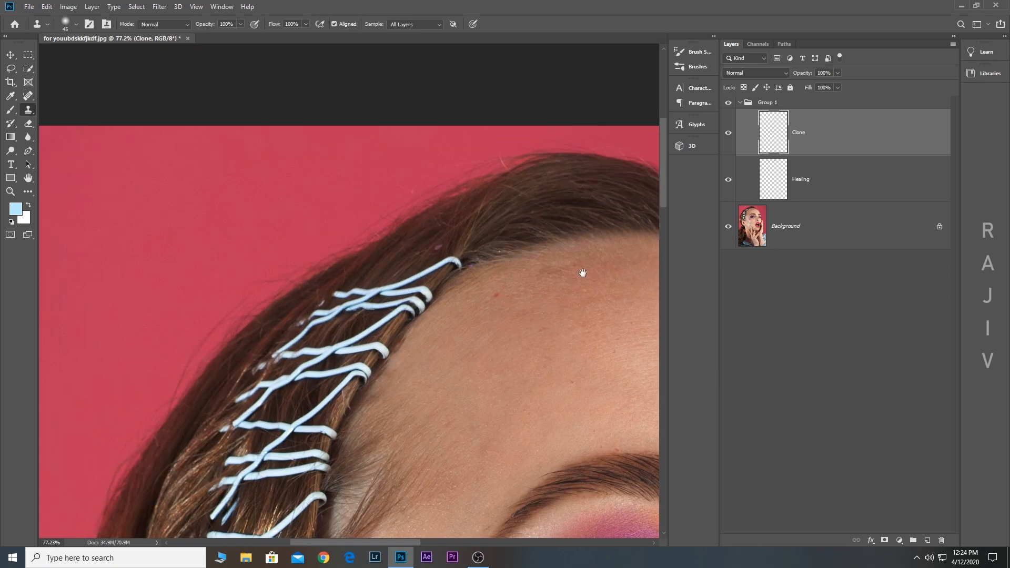
scroll(414, 243, up, 2)
click(822, 187)
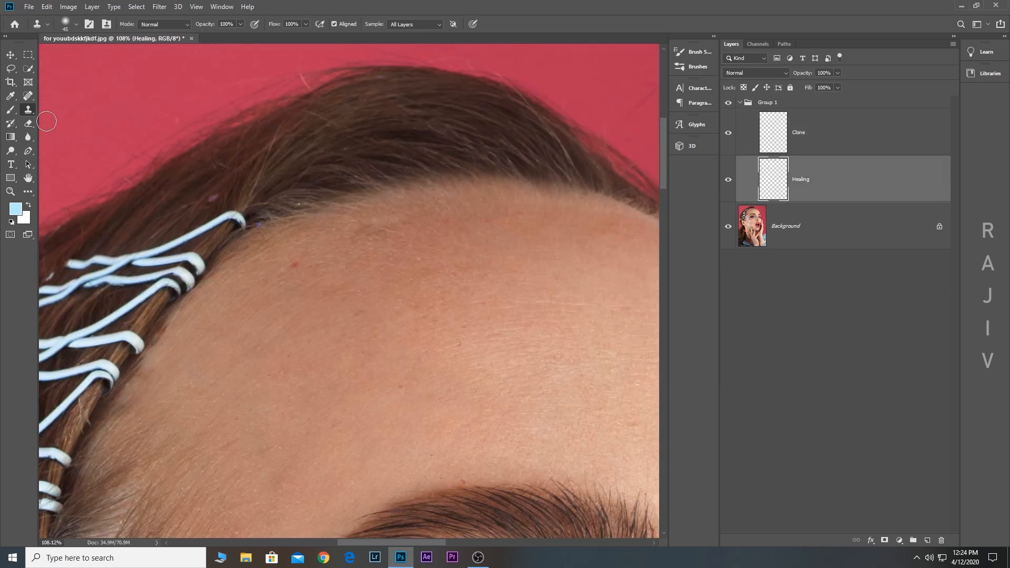
key(j)
right_click(29, 97)
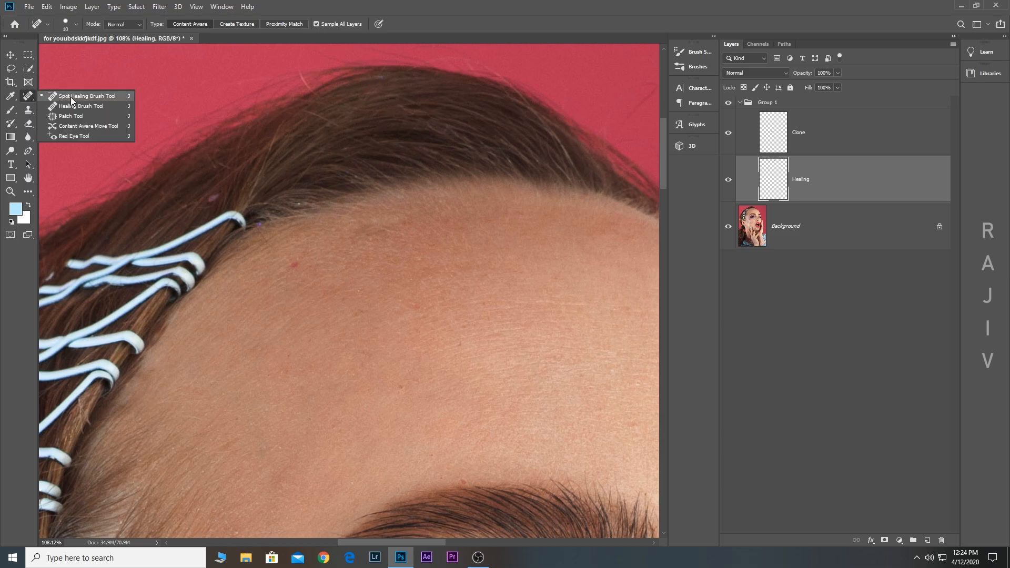
click(71, 97)
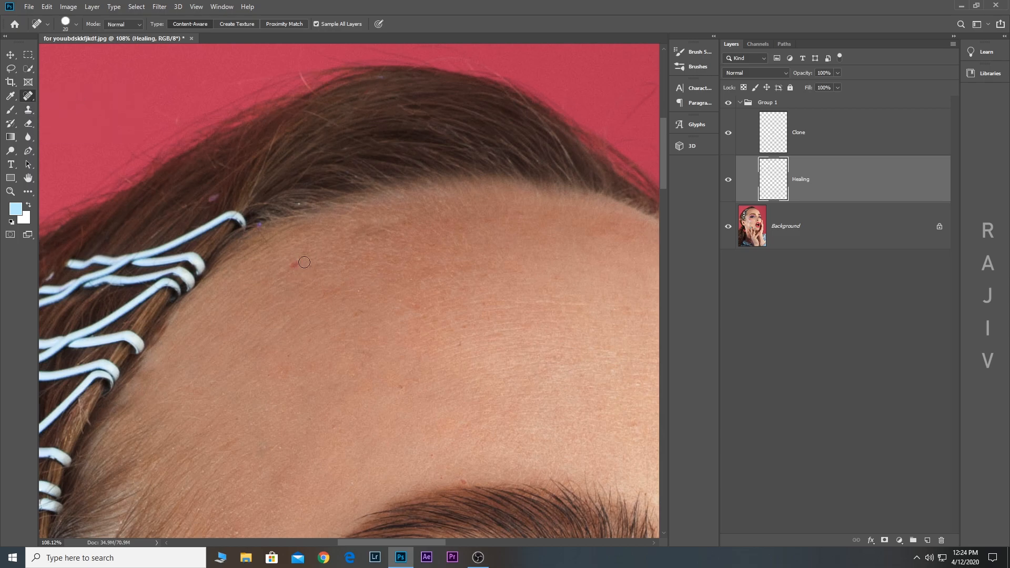
drag(292, 267, 292, 267)
Heal the small blemishes across the forehead and around the eyebrows with a size 15 Spot Healing Brush
scroll(358, 232, down, 4)
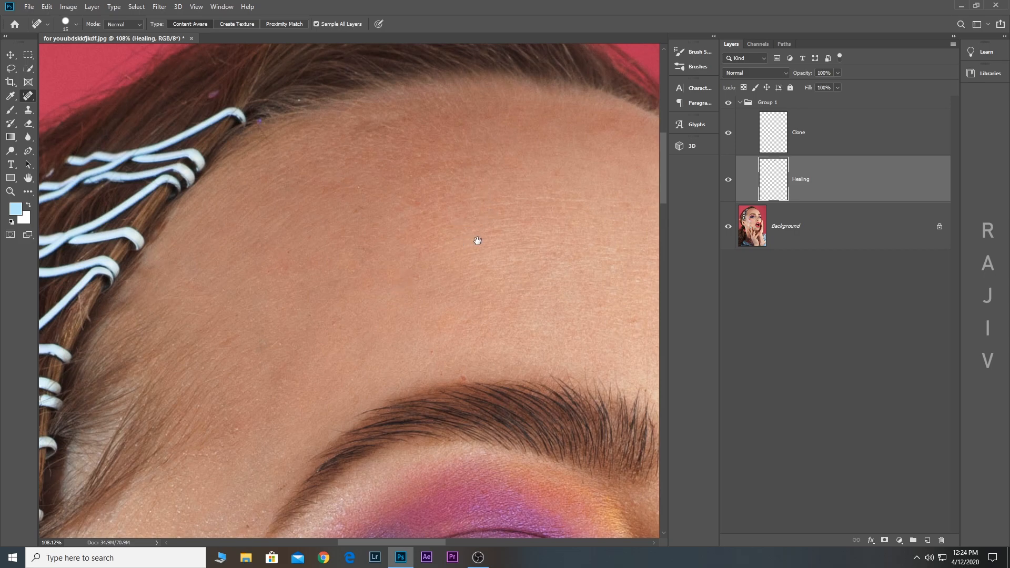
drag(477, 240, 393, 102)
drag(421, 208, 409, 213)
mouse_move(587, 183)
mouse_down()
mouse_move(478, 141)
mouse_move(434, 151)
mouse_up()
drag(448, 144, 430, 153)
drag(486, 168, 452, 182)
drag(473, 178, 458, 190)
mouse_move(388, 250)
mouse_down()
mouse_move(403, 178)
mouse_move(392, 191)
mouse_move(392, 234)
mouse_up()
Heal the purple glitter speck on the lower lip
scroll(446, 225, down, 8)
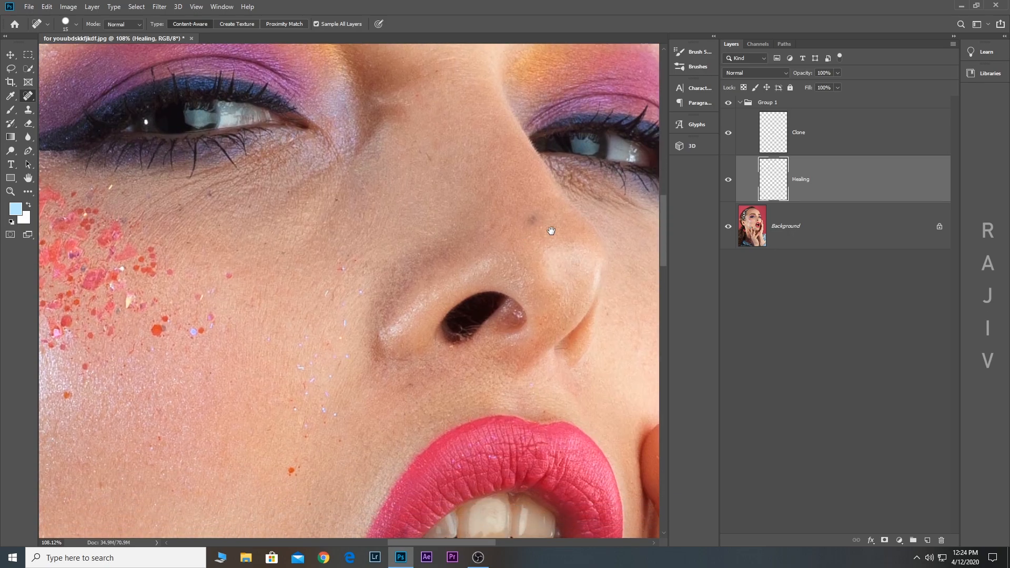
drag(453, 398, 368, 134)
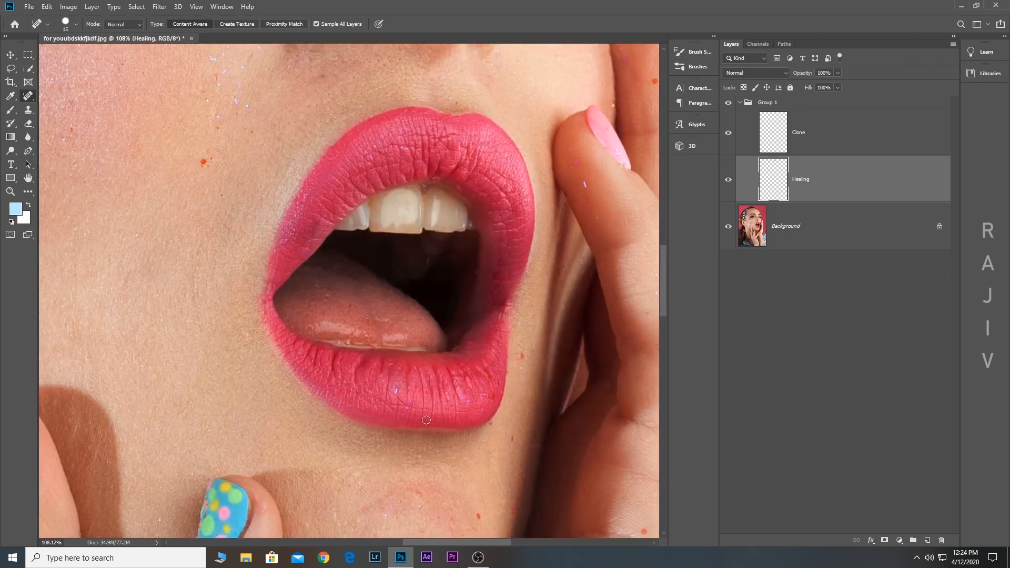
click(392, 399)
Heal the small glitter and red specks on the chin and along the jaw edge
scroll(444, 282, down, 3)
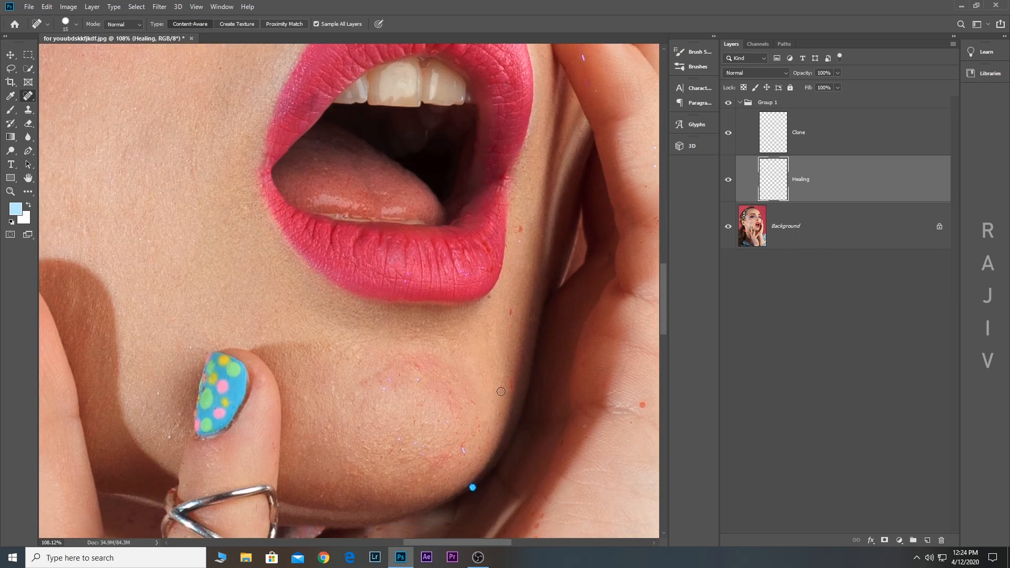
click(510, 312)
drag(449, 385, 449, 406)
drag(398, 372, 402, 377)
Heal the red speck on the cheek beside the blue-painted fingernail
scroll(630, 418, down, 4)
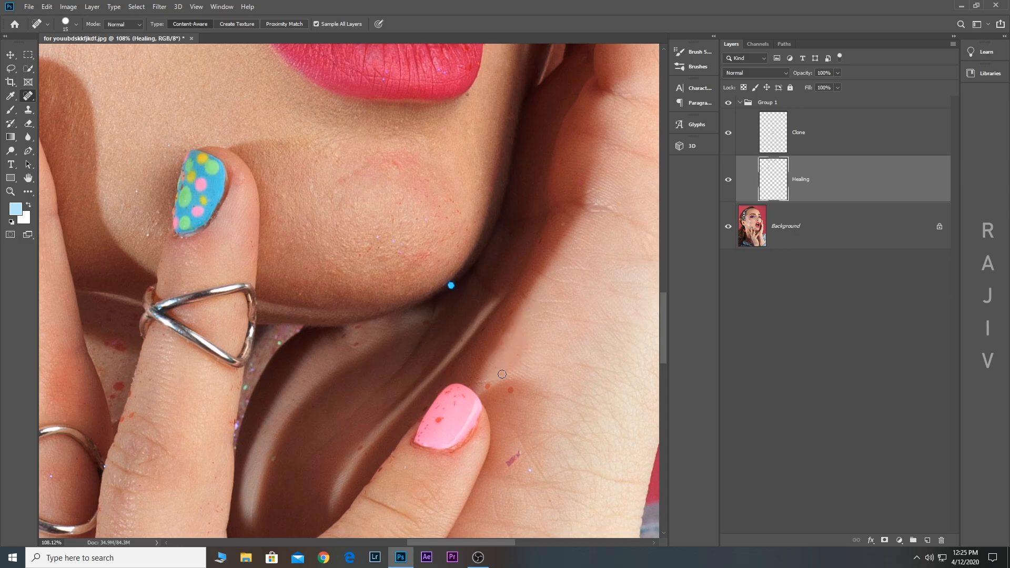
drag(377, 402, 652, 473)
drag(336, 263, 440, 367)
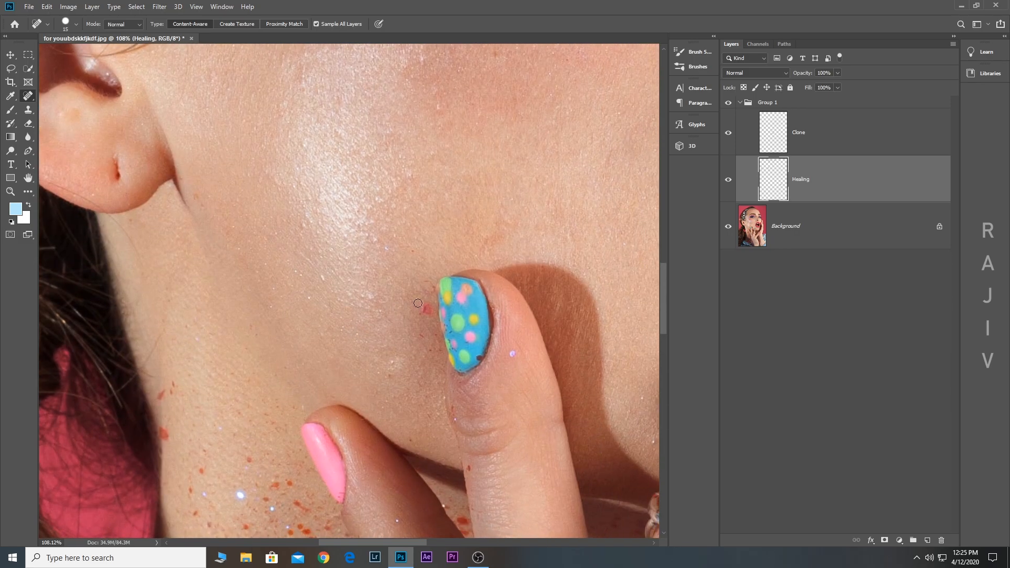
drag(419, 302, 428, 317)
Heal the remaining small blemishes in the middle of the forehead
drag(296, 251, 304, 370)
mouse_move(518, 173)
mouse_down()
mouse_move(485, 349)
mouse_move(399, 257)
mouse_move(454, 332)
mouse_move(446, 348)
mouse_move(489, 483)
mouse_up()
click(396, 185)
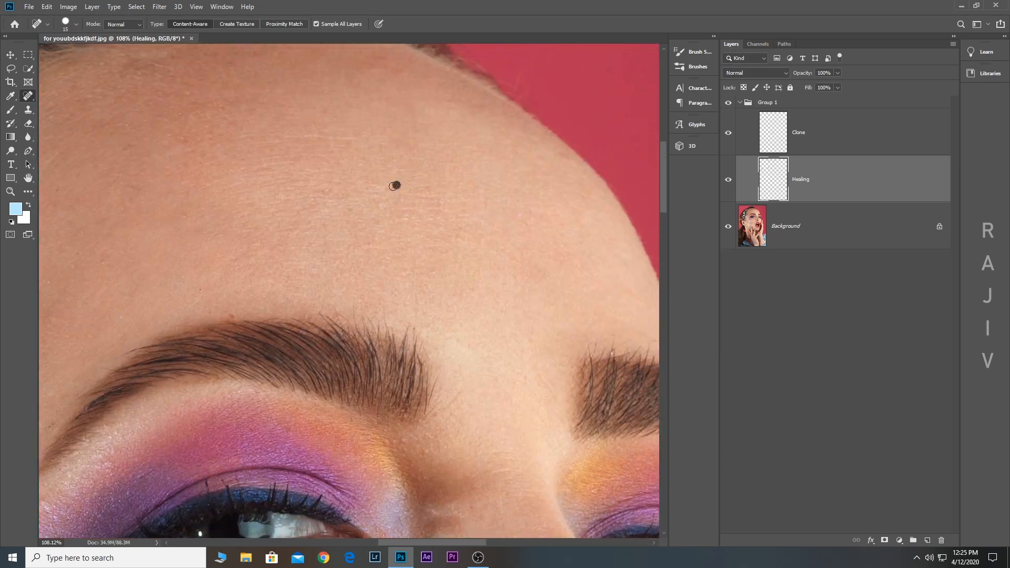
mouse_move(211, 313)
mouse_down()
mouse_move(385, 279)
mouse_move(417, 443)
mouse_up()
click(404, 281)
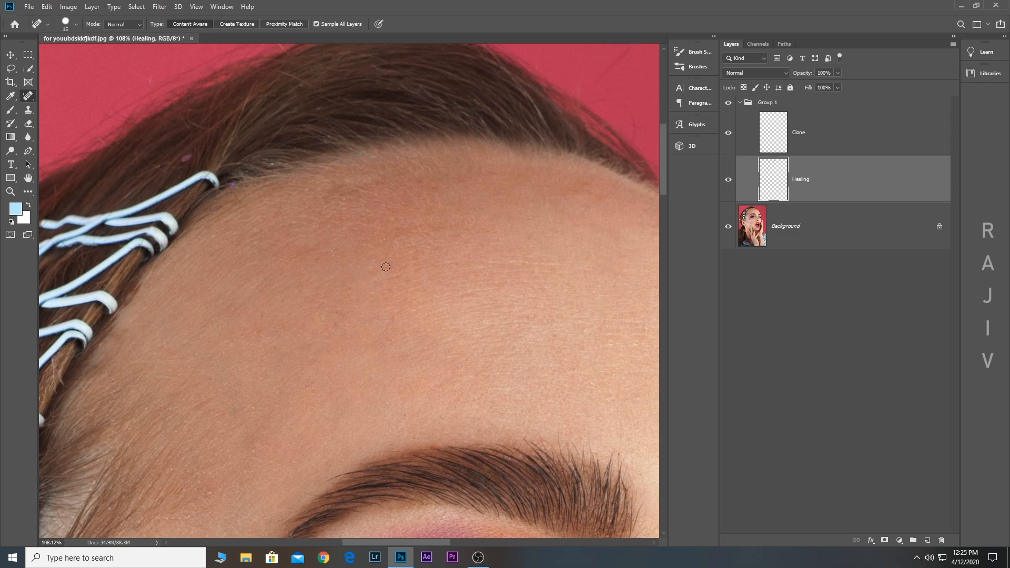
Check the cheek, then compare the whole portrait and forehead with and without Group 1's retouching
drag(368, 489, 423, 196)
drag(541, 489, 385, 251)
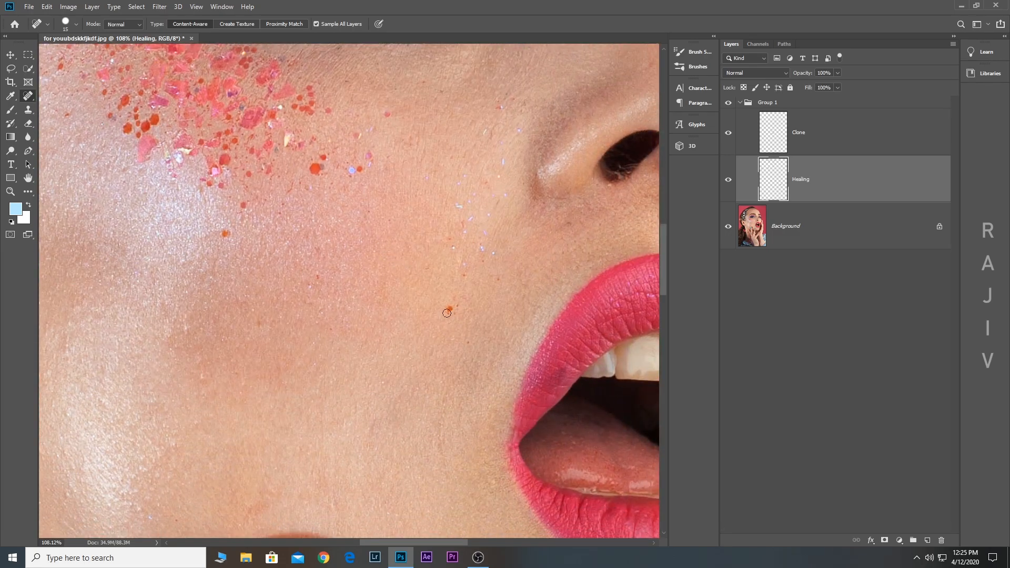
scroll(446, 312, down, 10)
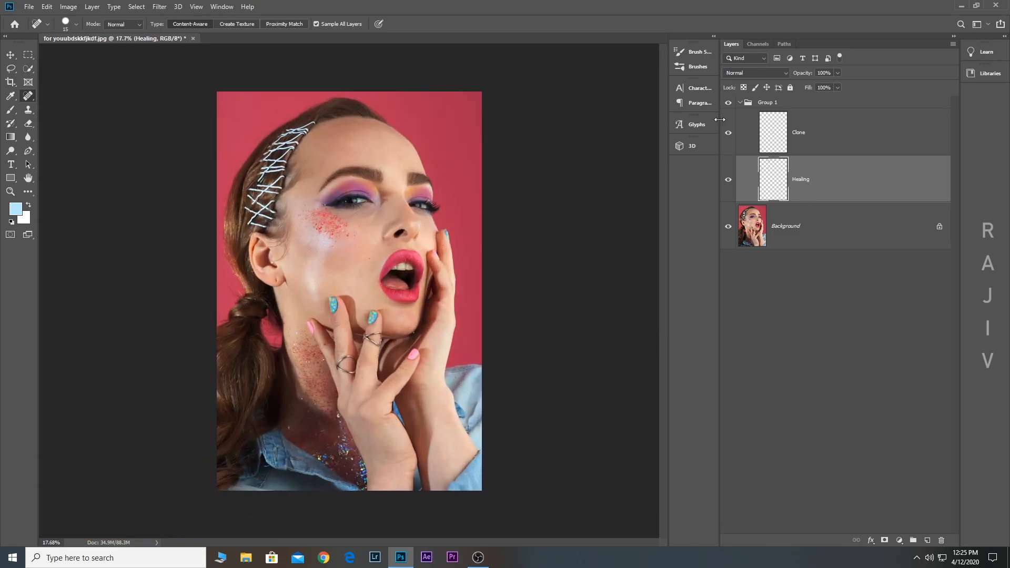
click(730, 103)
scroll(257, 184, up, 10)
drag(466, 128, 396, 330)
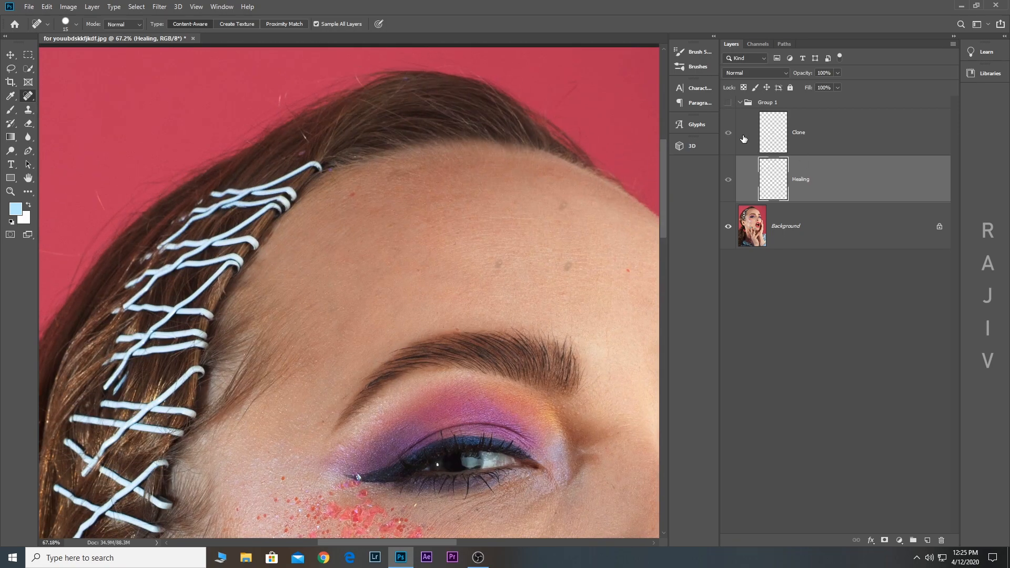
click(730, 103)
scroll(498, 269, down, 10)
scroll(491, 269, up, 2)
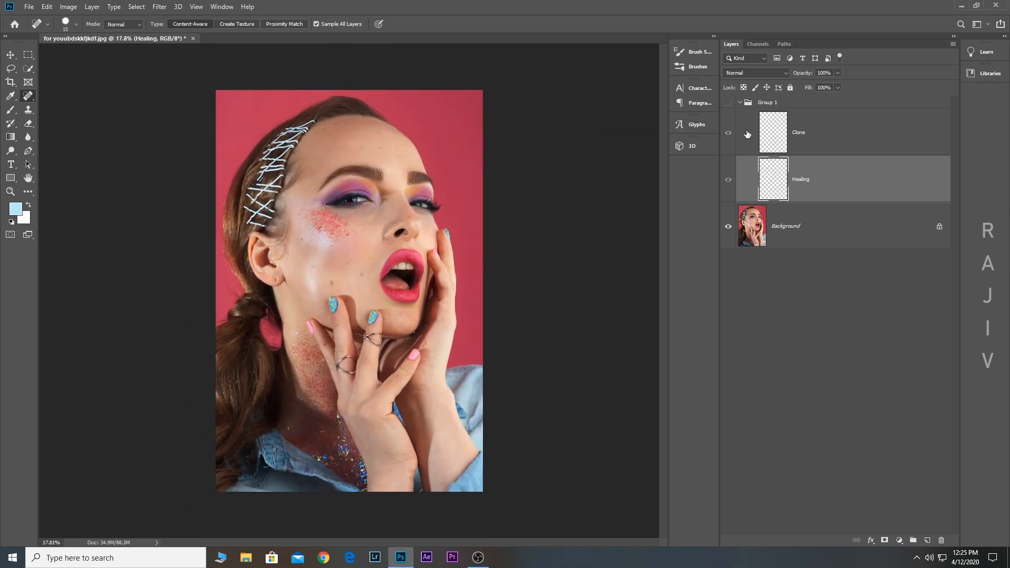
click(727, 104)
Flatten the image into a single Background layer and duplicate that layer
click(742, 103)
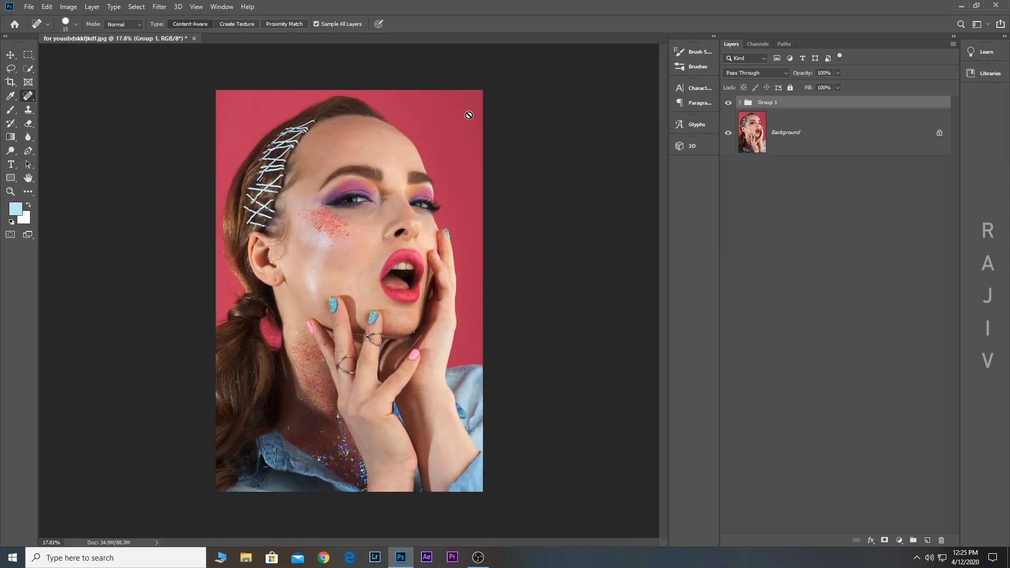
click(92, 7)
click(152, 397)
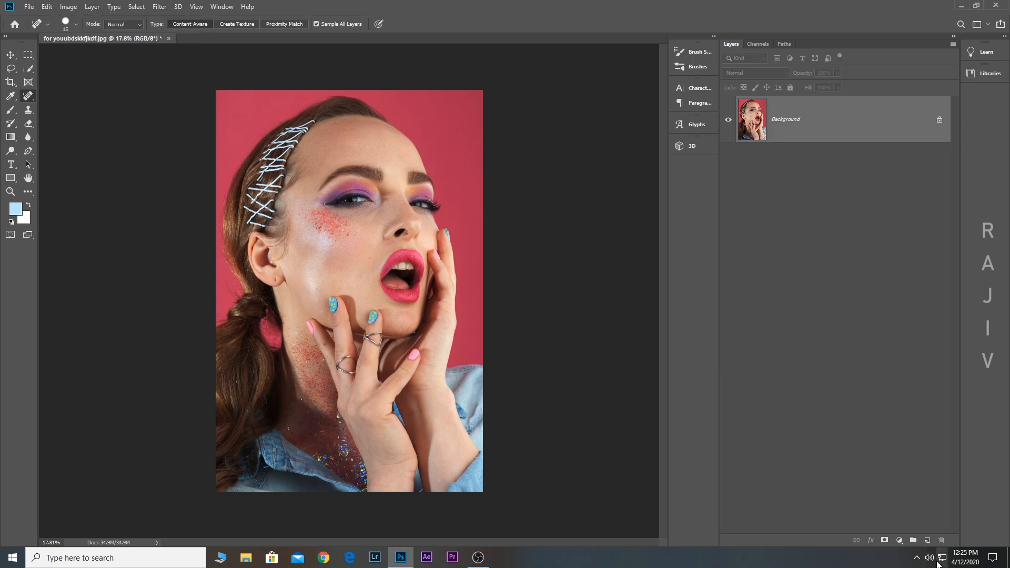
drag(773, 118, 928, 541)
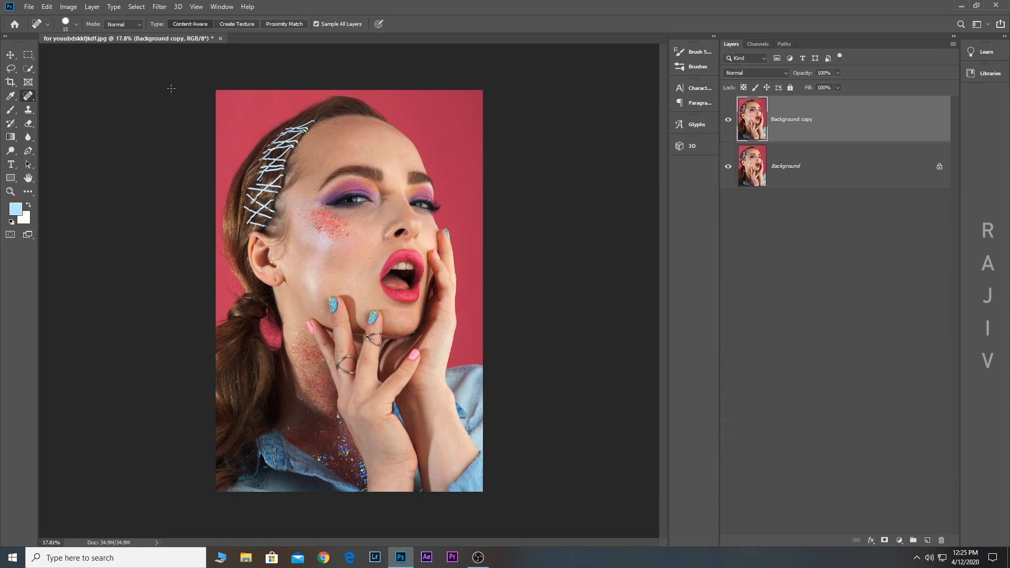
Apply the Camera Raw filter to the Background copy layer, with Exposure at +0.20 and Shadows at +19
click(159, 6)
click(246, 71)
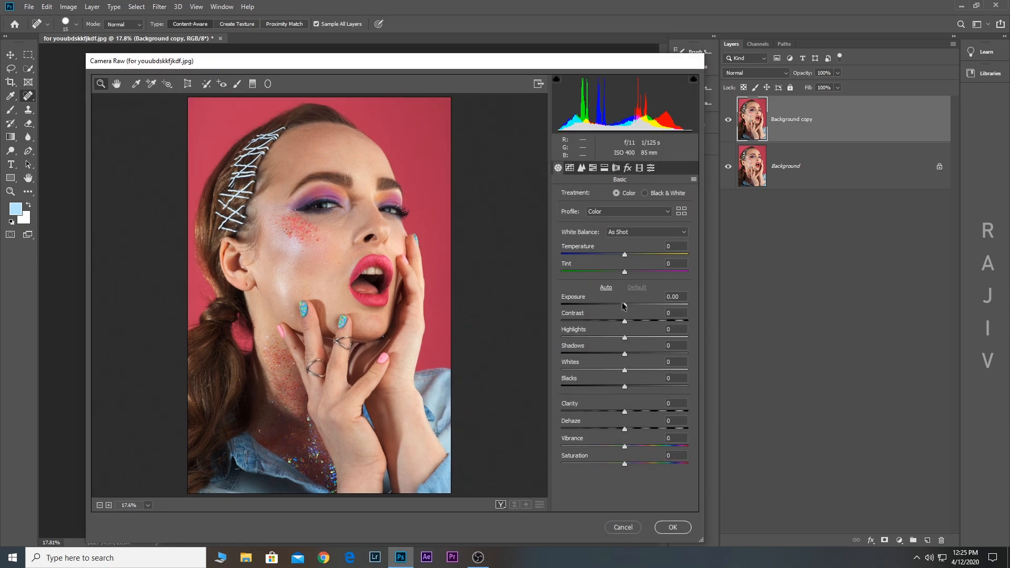
drag(623, 306, 627, 305)
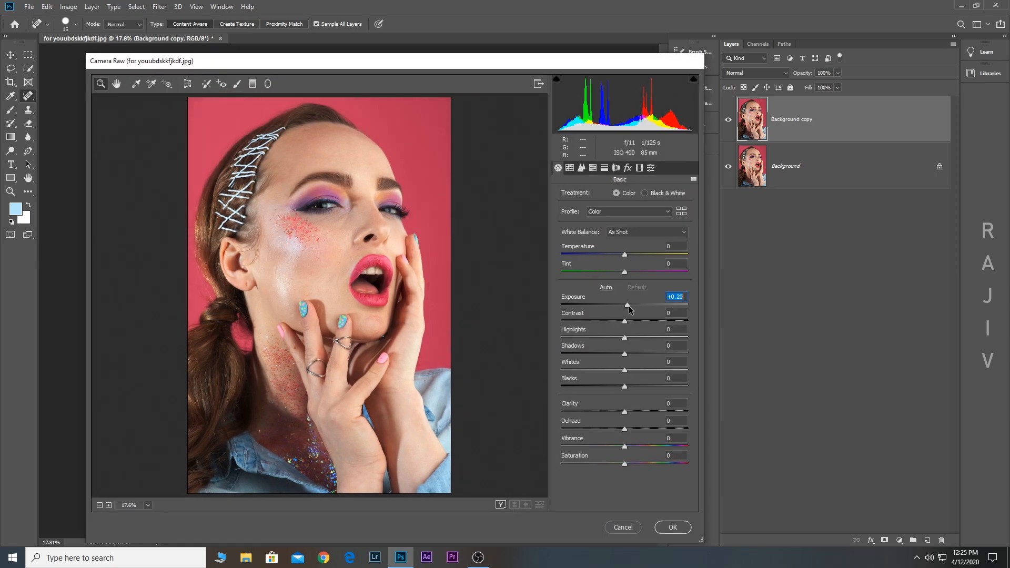
click(637, 352)
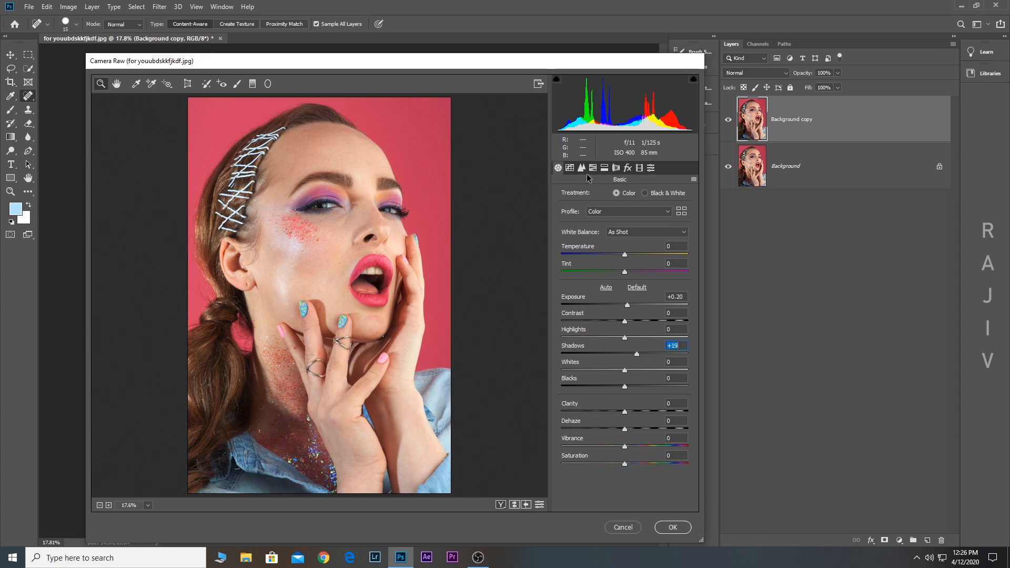
Raise the parametric tone curve's Darks to +16 and shift the Oranges hue to +17
click(580, 170)
click(631, 392)
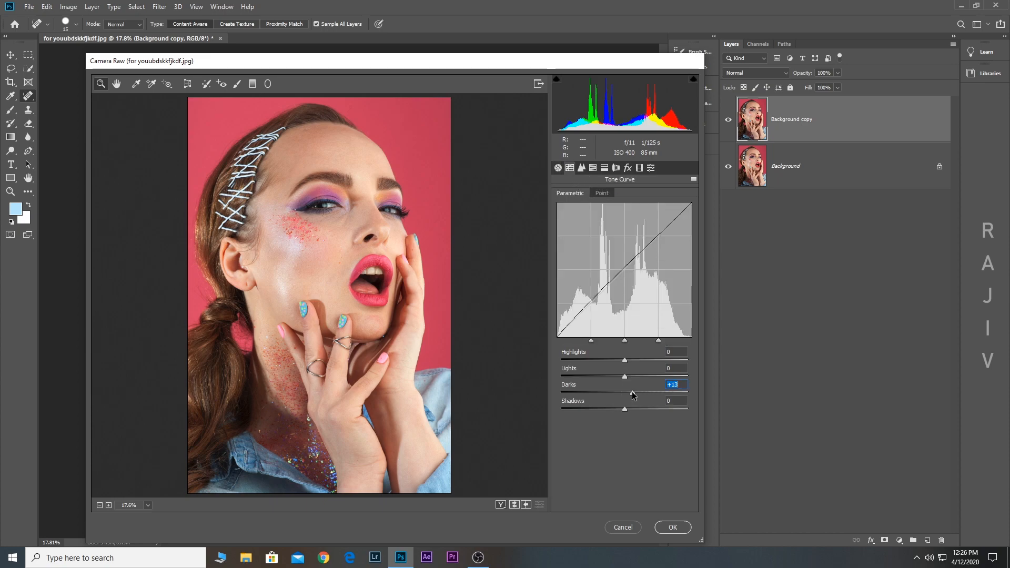
drag(632, 395, 635, 394)
click(593, 168)
click(562, 193)
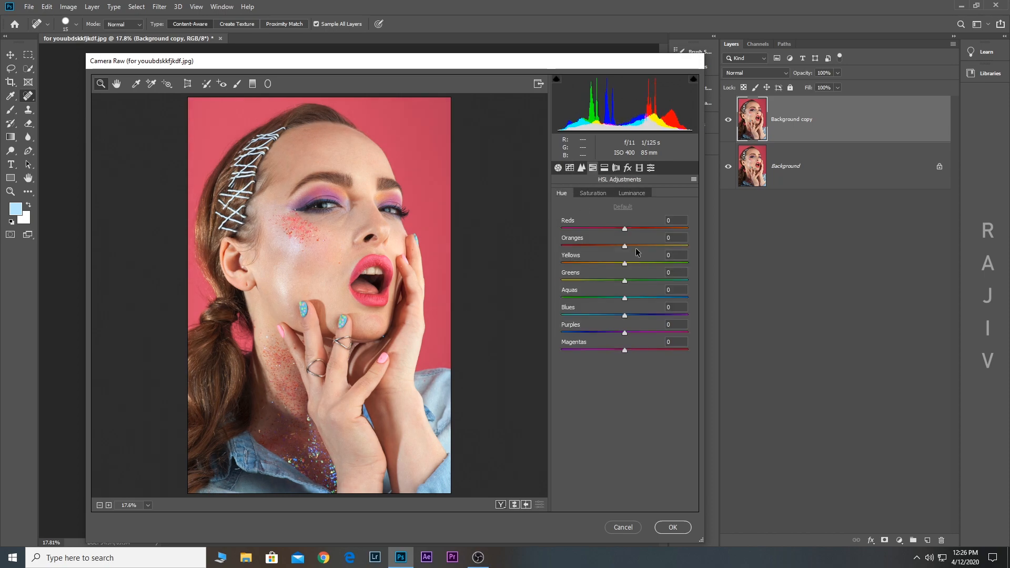
drag(626, 247, 637, 247)
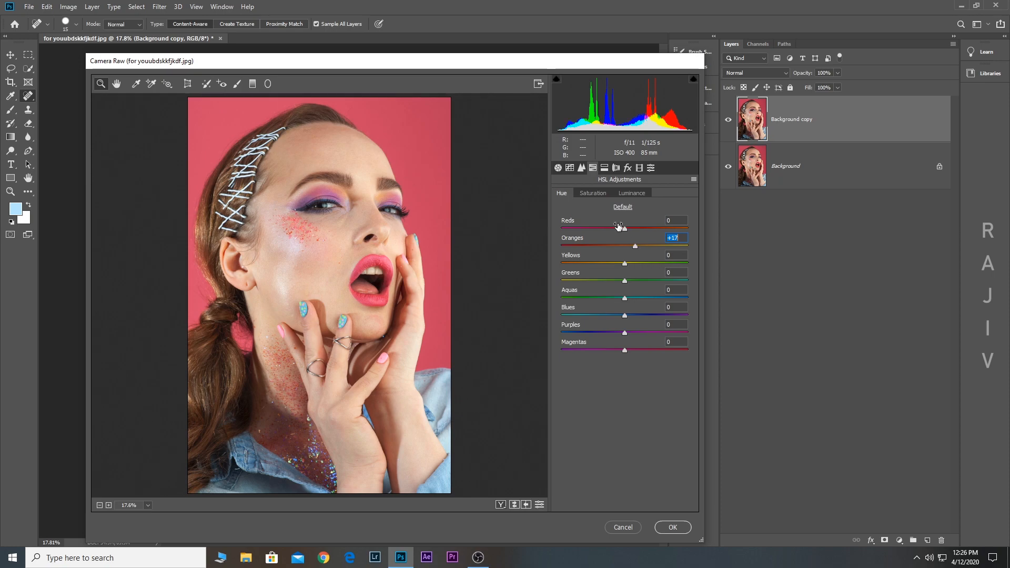
Set the saturation of Magentas to +46 and Reds to +22, and slightly increase the Blues saturation
click(592, 193)
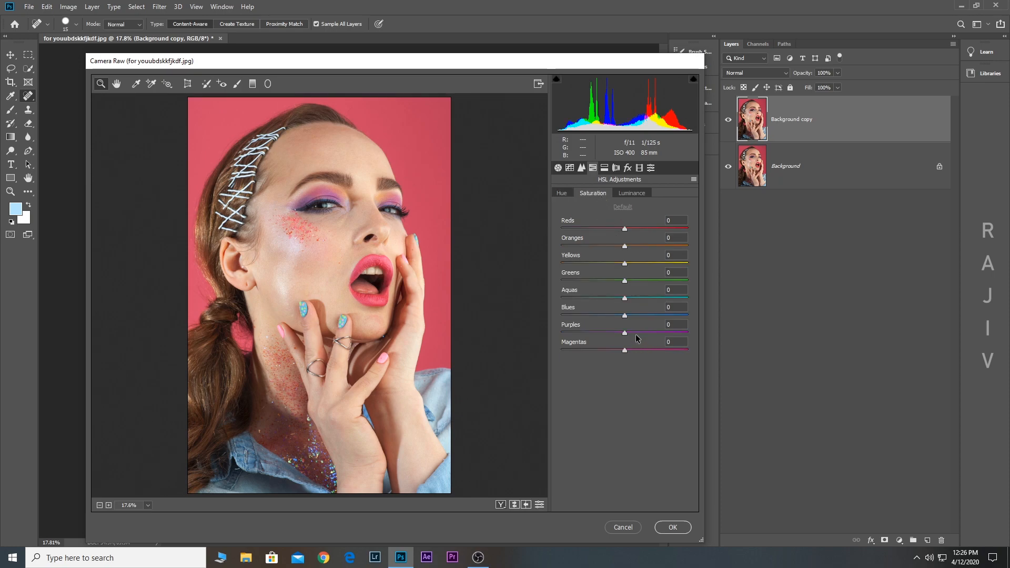
drag(632, 351, 653, 353)
drag(627, 229, 641, 230)
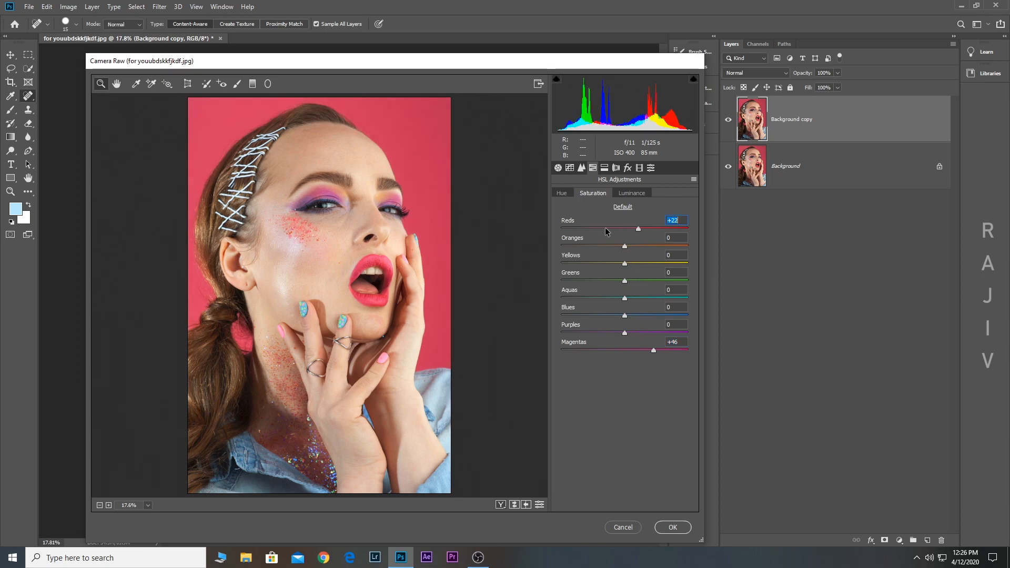
mouse_move(627, 316)
mouse_down()
mouse_move(649, 315)
mouse_move(640, 326)
mouse_up()
Set the white balance Temperature to +3 and apply the Camera Raw adjustments
click(631, 193)
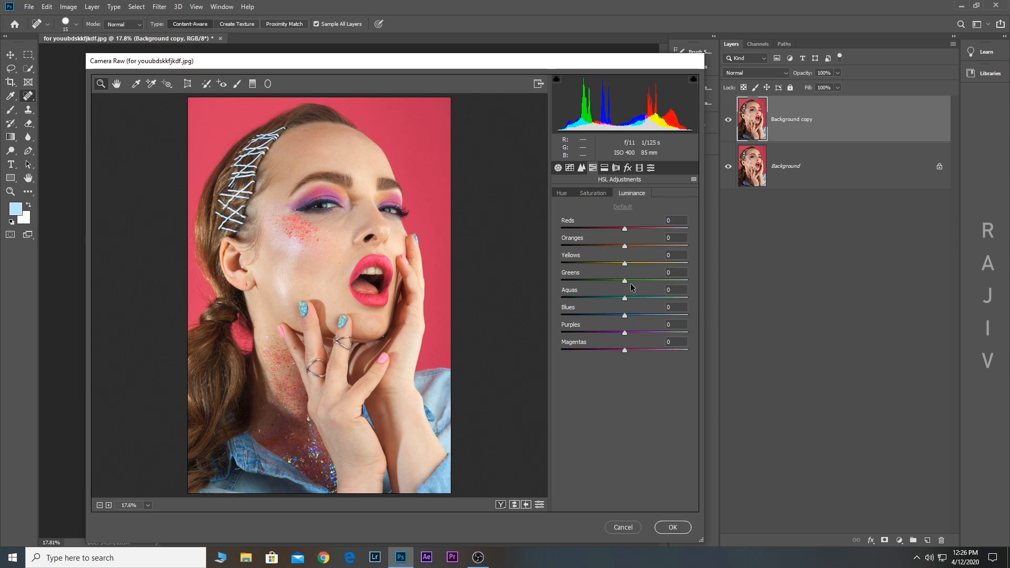
click(604, 168)
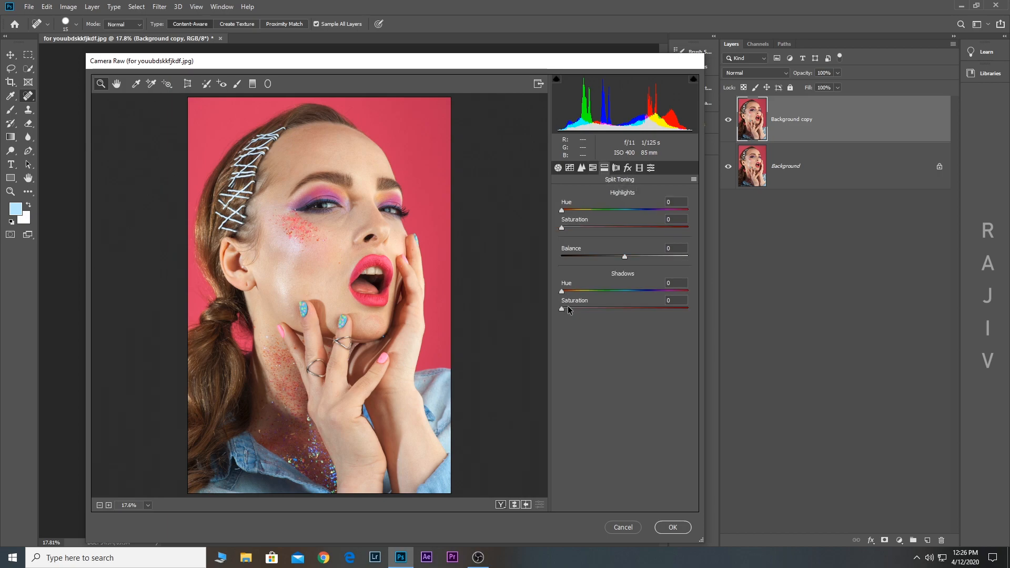
click(558, 168)
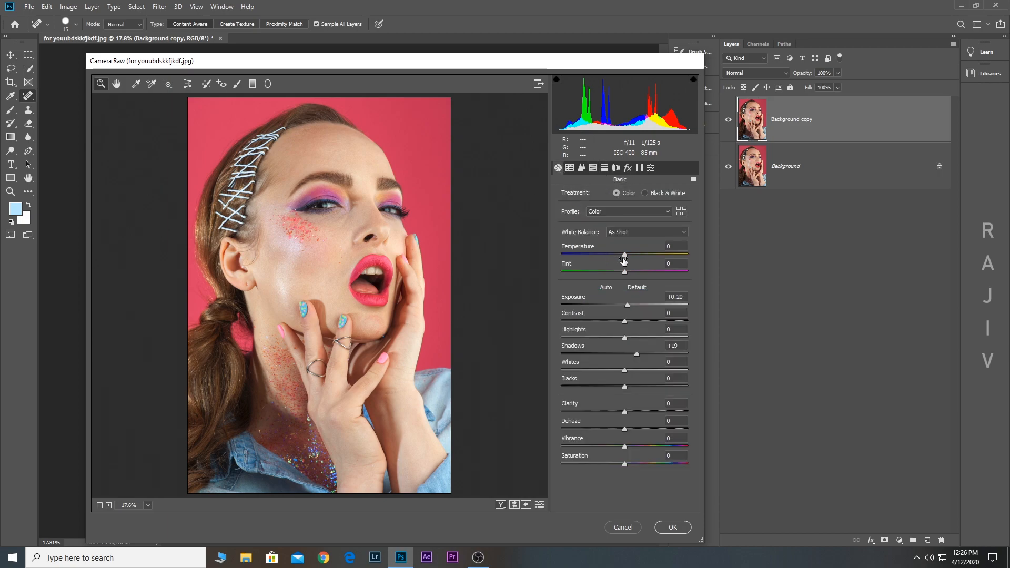
drag(625, 256, 627, 258)
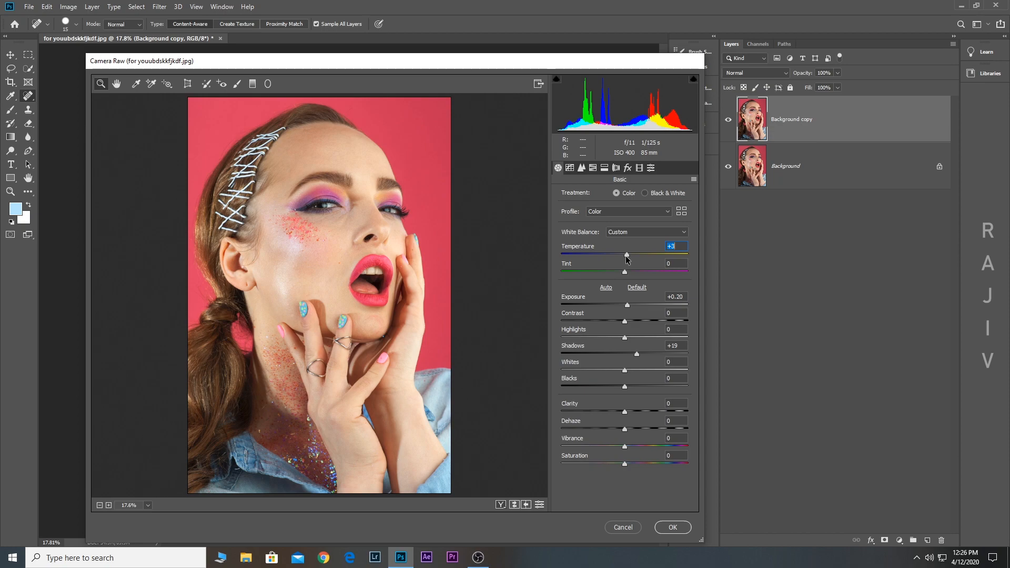
click(570, 168)
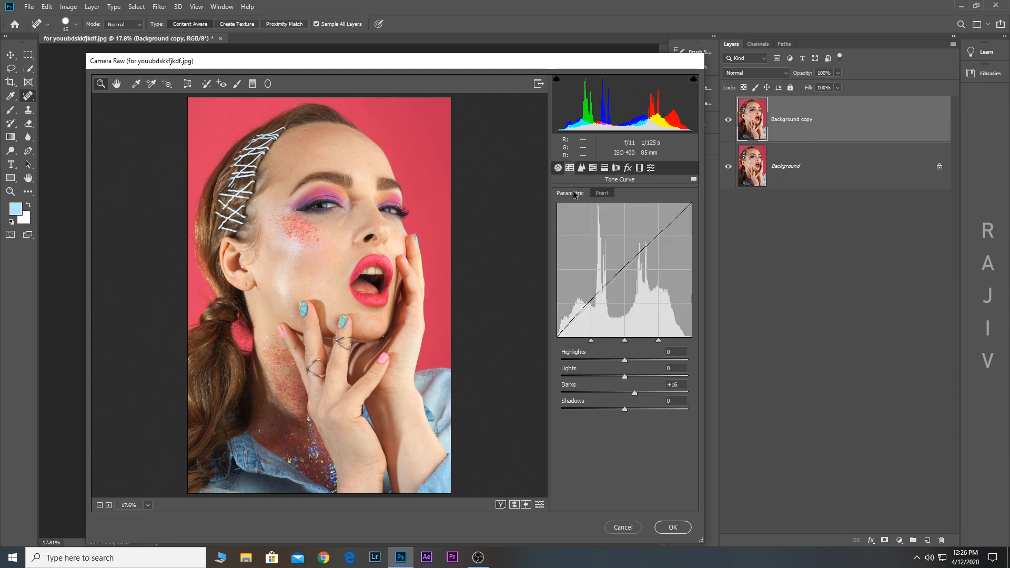
click(672, 527)
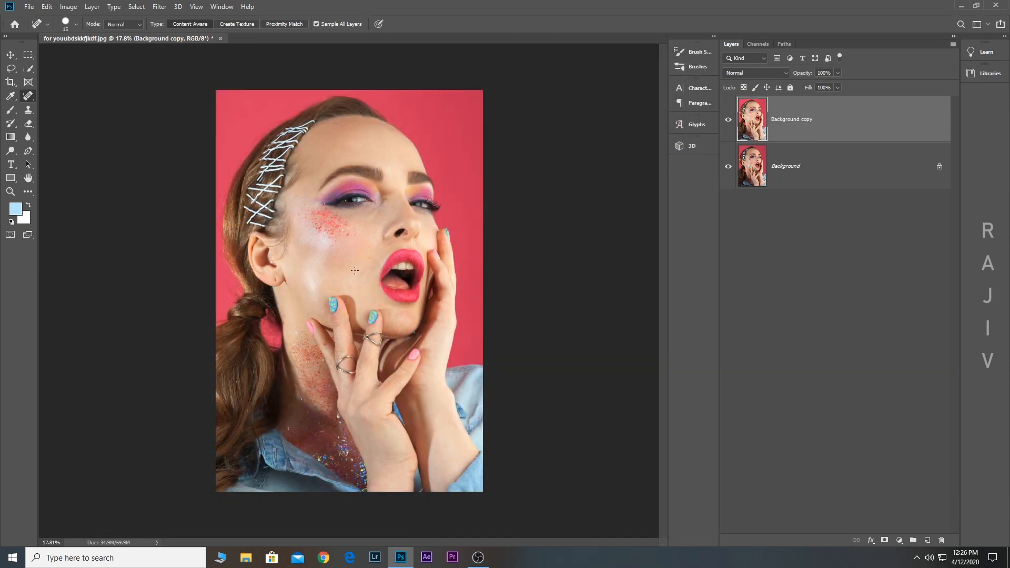
Compare the whole portrait with and without the Background copy layer's colour adjustments
scroll(355, 270, up, 2)
scroll(355, 270, down, 2)
click(729, 119)
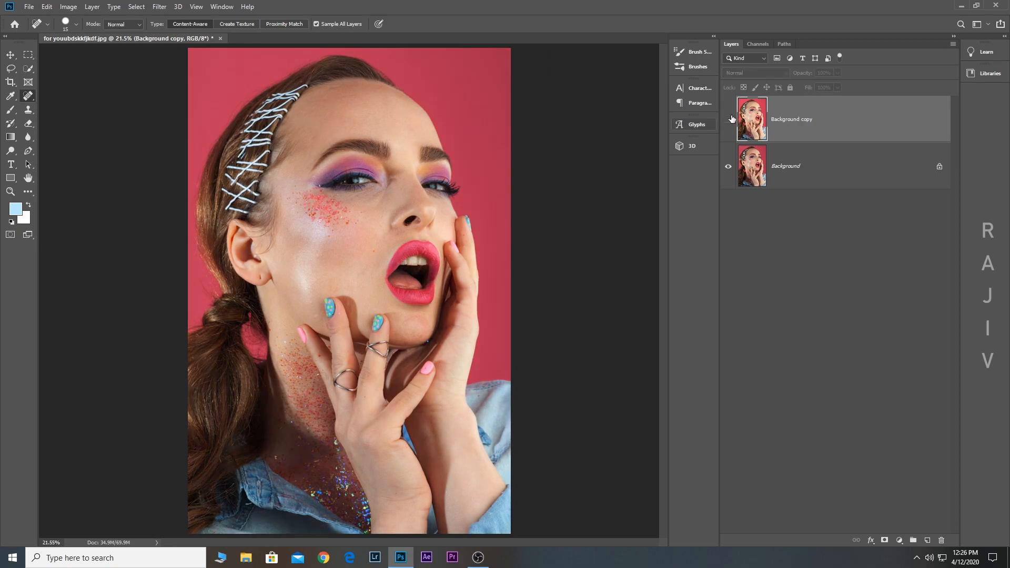
click(728, 119)
click(729, 119)
click(729, 119)
click(729, 118)
click(729, 119)
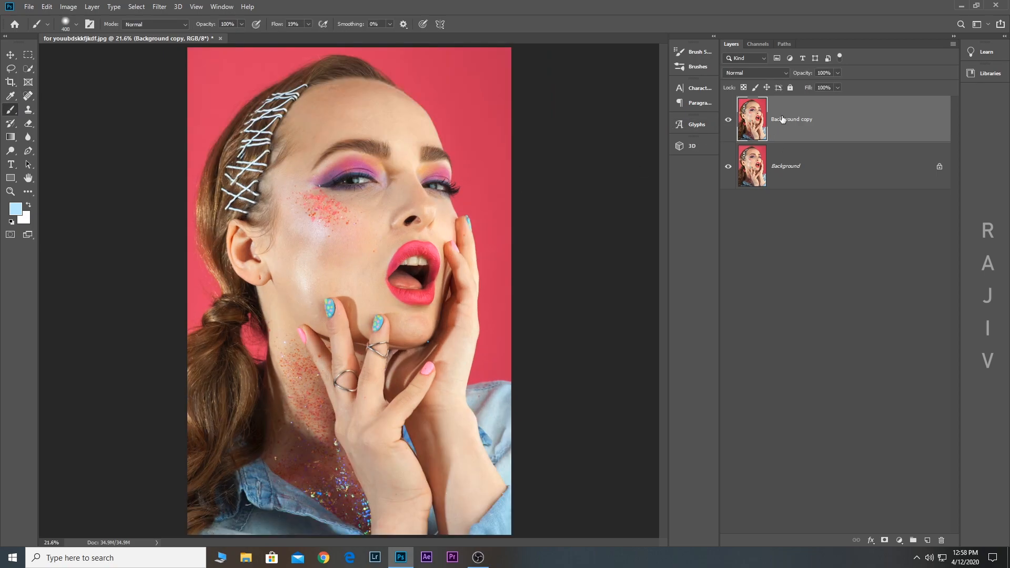
Rename the Background copy layer as Dodge & Burn
double_click(783, 119)
key(BackSpace)
key(Return)
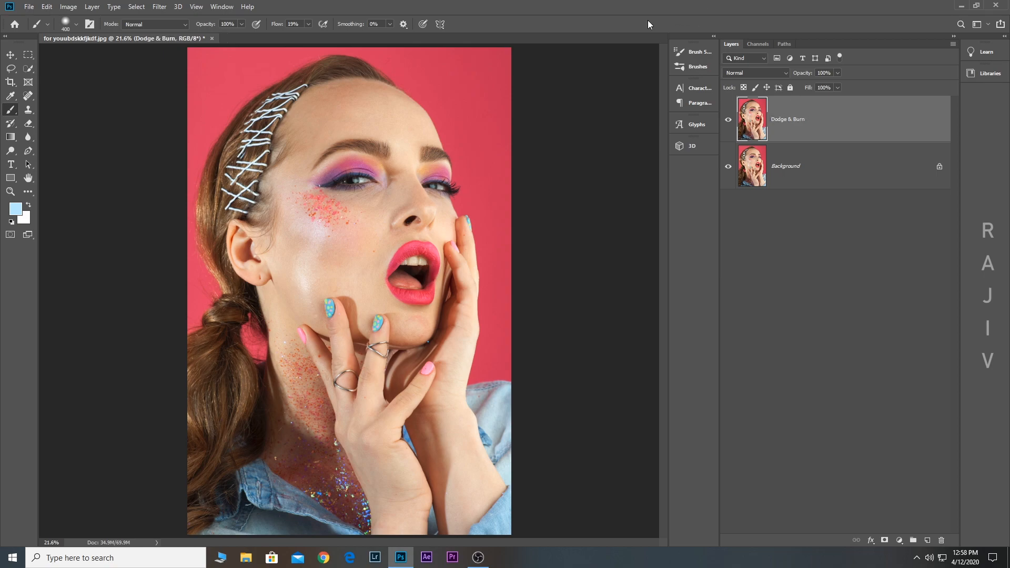
Set up the Dodge Tool for Midtones with a 45 px brush and 1% exposure
click(10, 151)
click(45, 162)
right_click(8, 152)
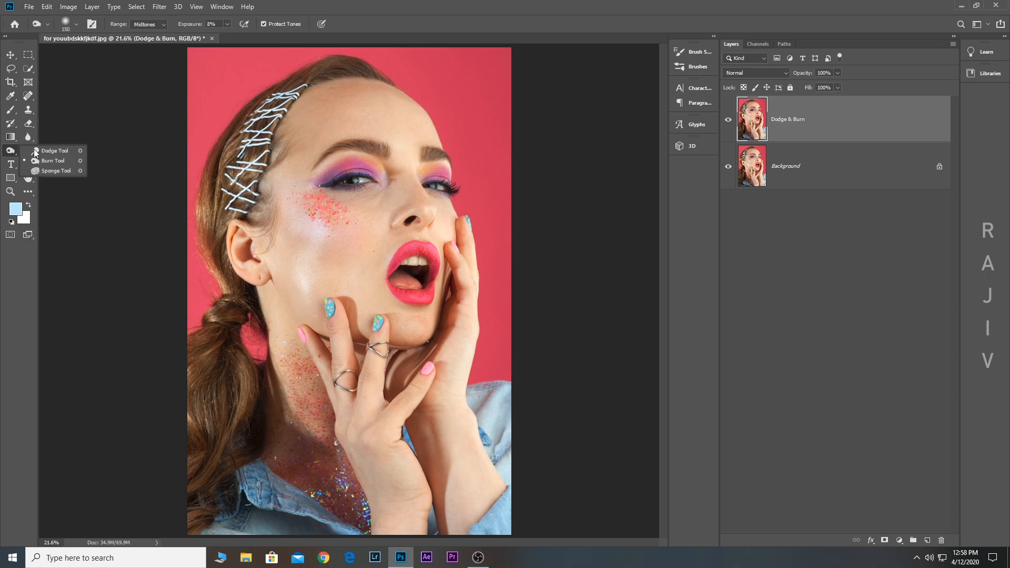
click(39, 151)
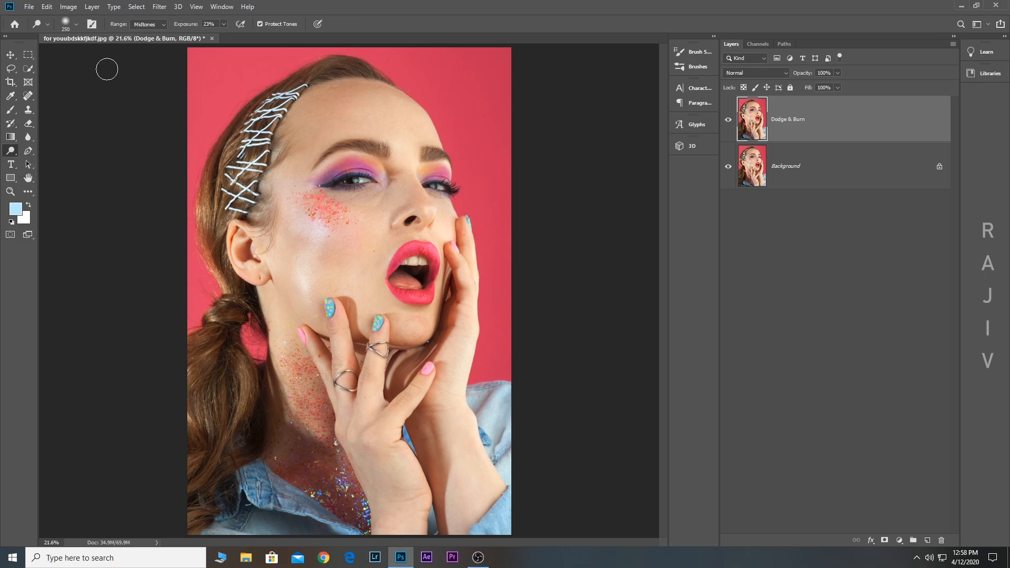
click(77, 24)
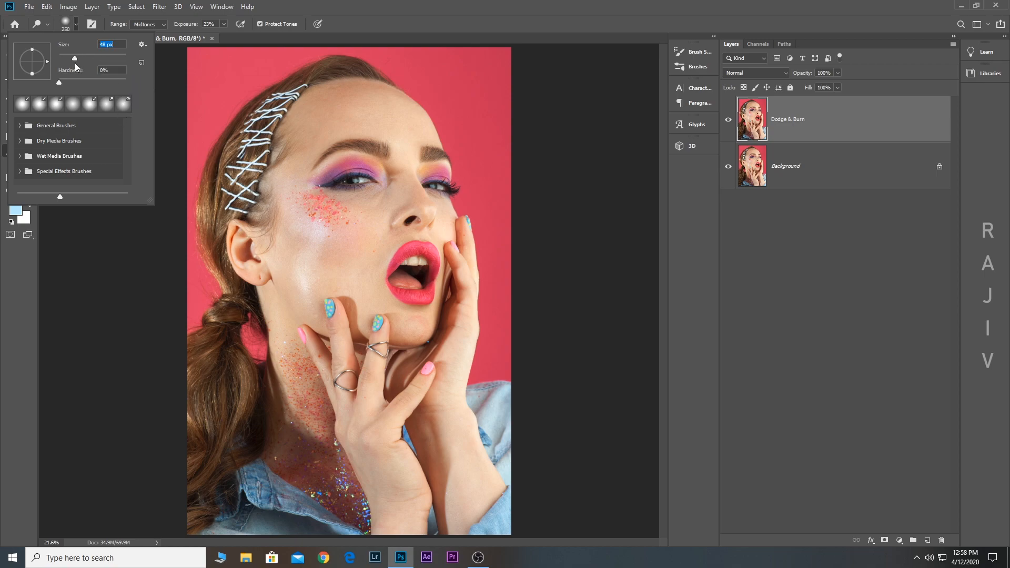
text(45)
click(136, 304)
drag(224, 24, 107, 52)
click(606, 110)
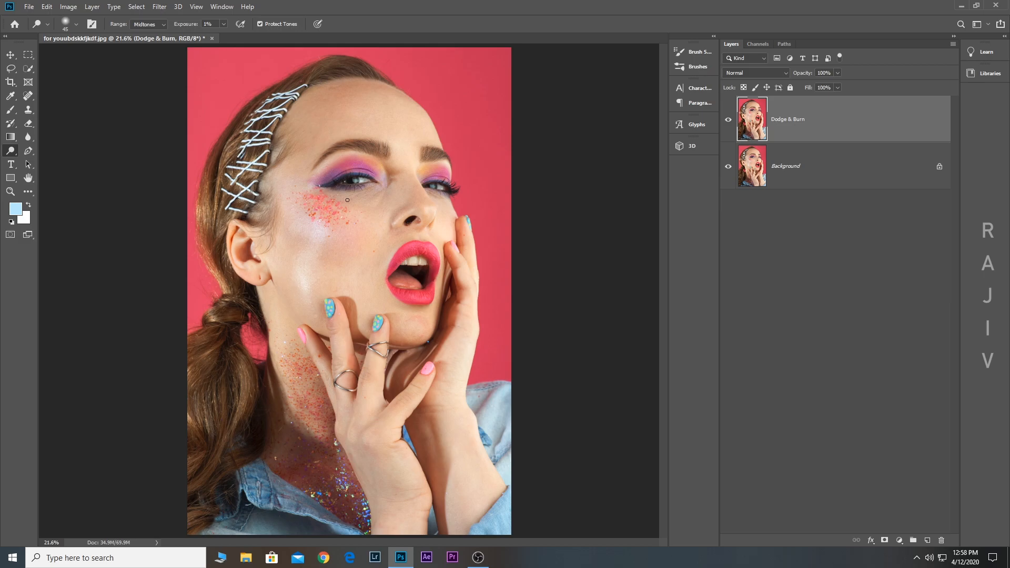
Lighten the uneven darker skin on the cheek above the blue-painted fingernails with the Dodge Tool
scroll(338, 206, up, 10)
drag(232, 315, 296, 180)
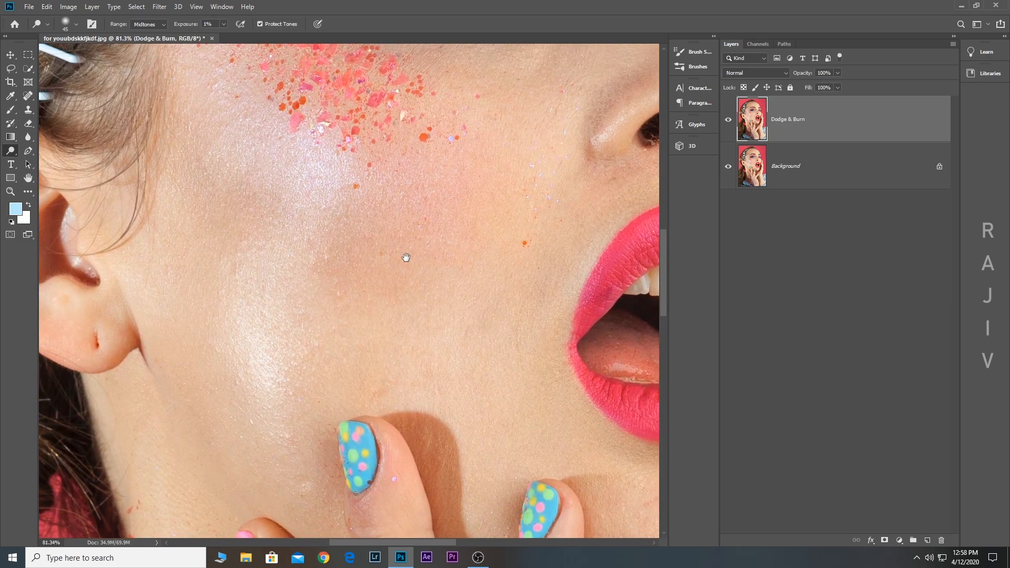
mouse_move(406, 257)
mouse_down()
mouse_move(381, 304)
mouse_move(406, 167)
mouse_move(407, 186)
mouse_up()
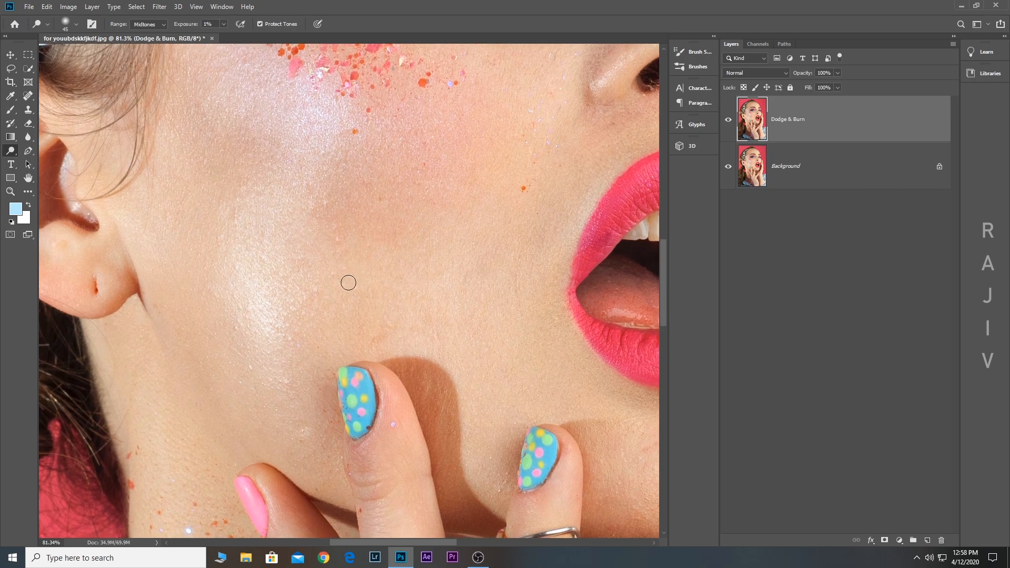
key(bracketright)
drag(317, 136, 420, 304)
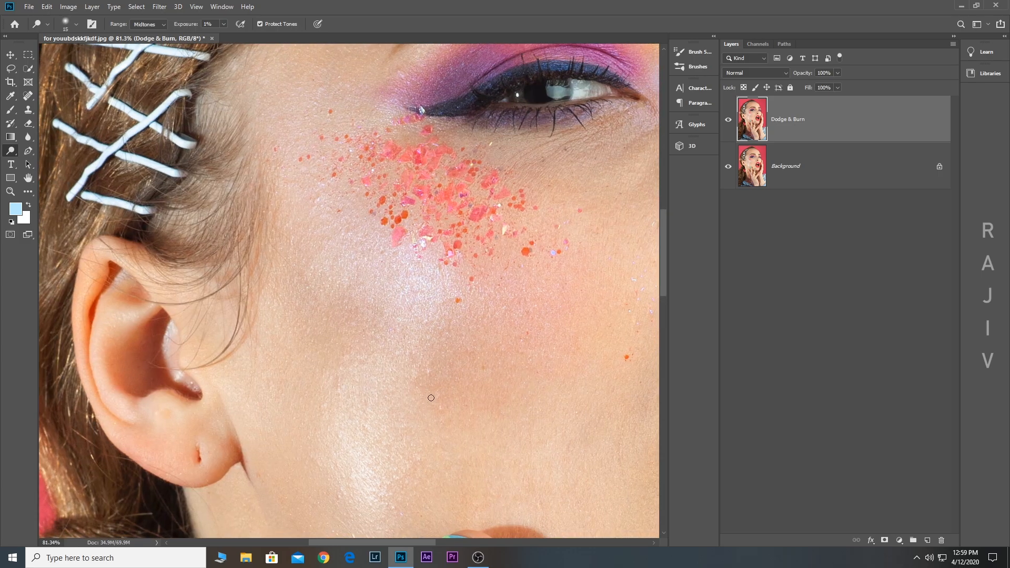
Dodge the cheek below the glitter with a 90 px brush and compare it with and without the Dodge & Burn layer
key(bracketright)
key(bracketright)
key(bracketright)
key(bracketright)
key(bracketright)
key(bracketright)
key(bracketright)
key(bracketright)
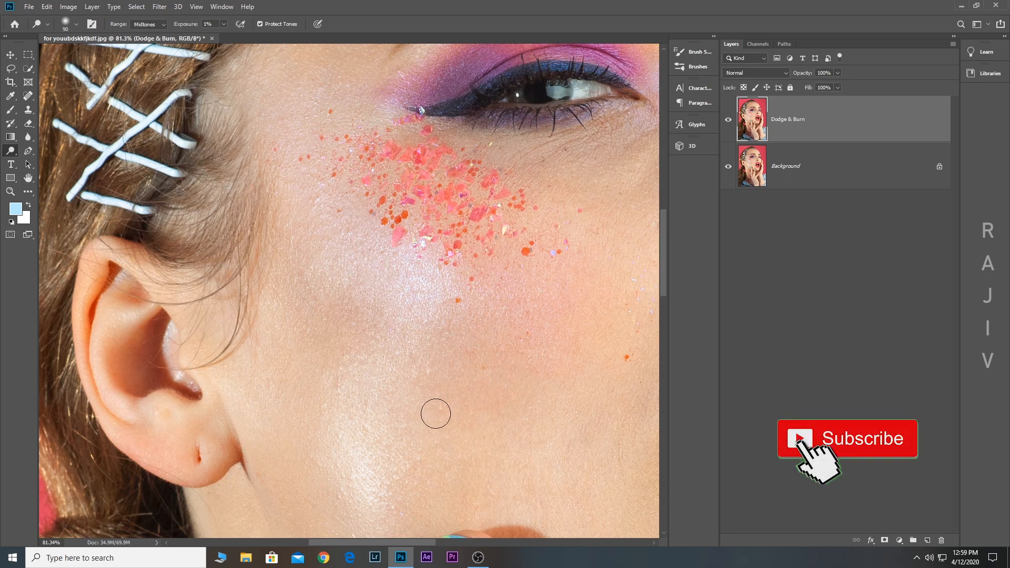
click(727, 120)
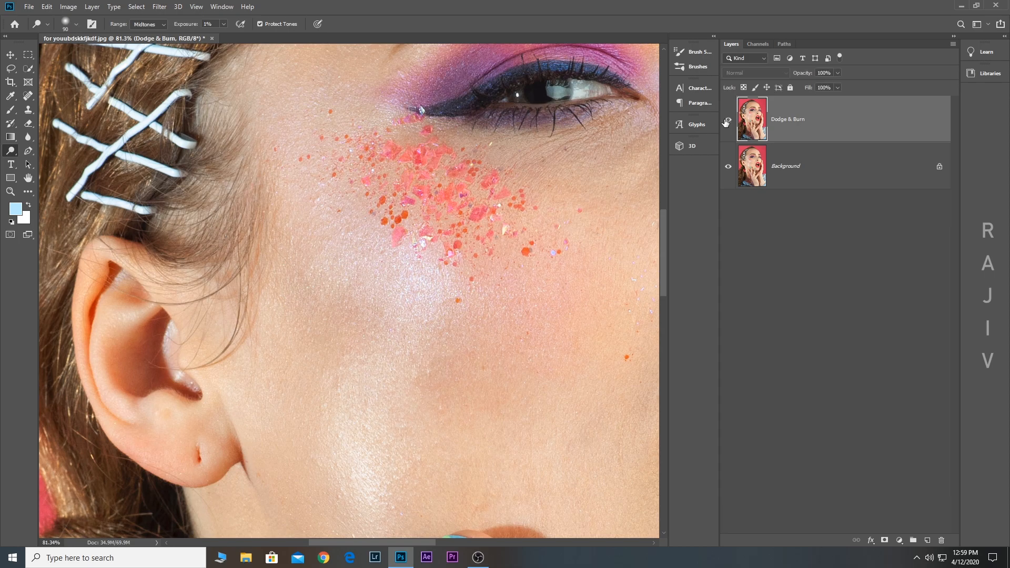
click(726, 122)
click(726, 121)
click(726, 121)
Dodge the shaded cheek area between the ear and the glitter with a 150 px brush
key(])
key(])
key(])
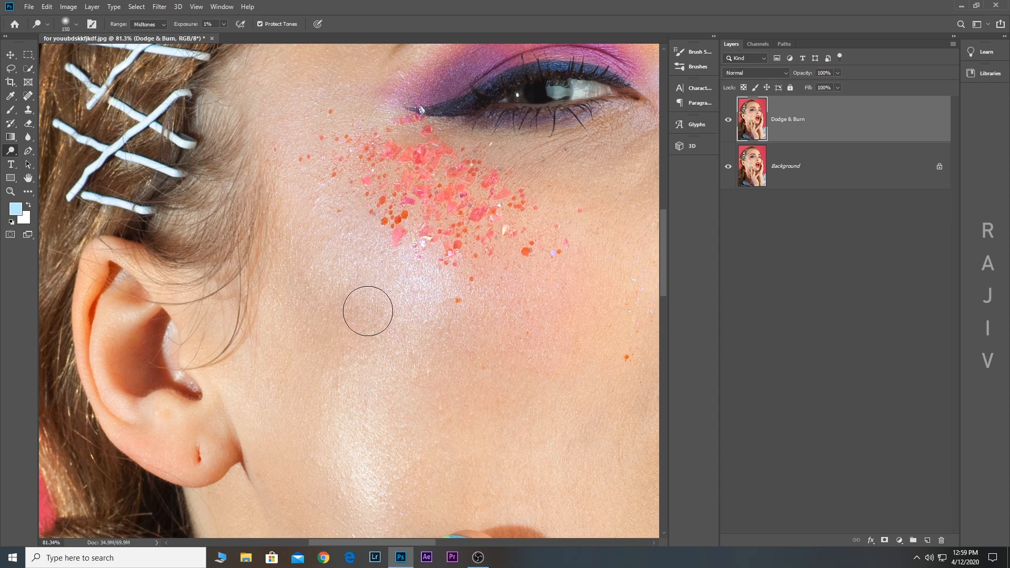
mouse_move(368, 311)
mouse_down()
mouse_move(330, 299)
mouse_move(328, 318)
mouse_move(303, 325)
mouse_move(288, 306)
mouse_move(285, 318)
mouse_move(351, 344)
mouse_move(377, 321)
mouse_move(338, 295)
mouse_move(341, 341)
mouse_move(393, 331)
mouse_move(366, 323)
mouse_move(383, 312)
mouse_move(346, 321)
mouse_move(350, 348)
mouse_up()
mouse_move(404, 376)
mouse_down()
mouse_move(408, 172)
mouse_move(389, 265)
mouse_up()
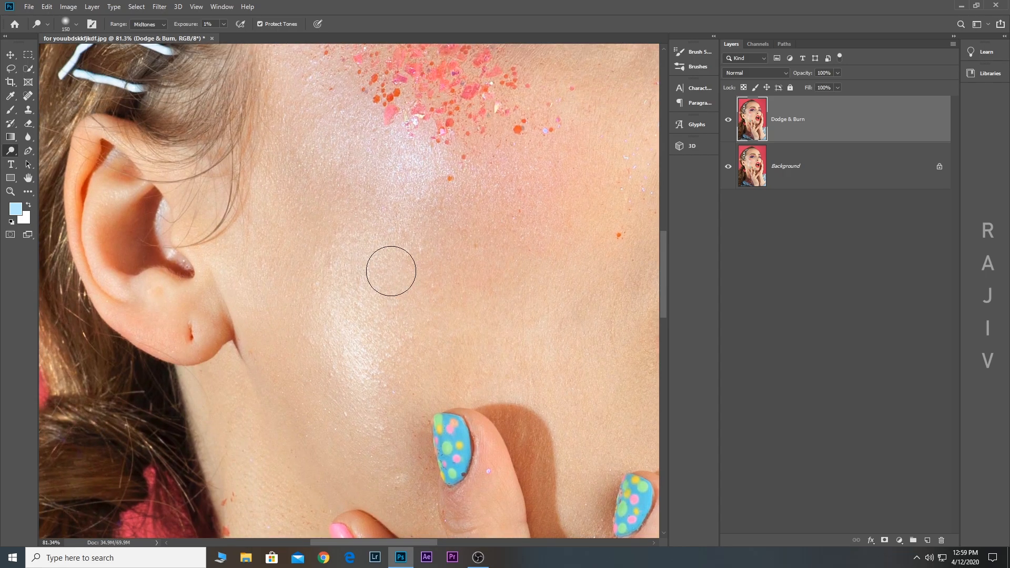
Dodge the small dark spots in the middle of the cheek with an 8 px brush and check the layer's effect
scroll(391, 270, down, 5)
scroll(331, 255, up, 6)
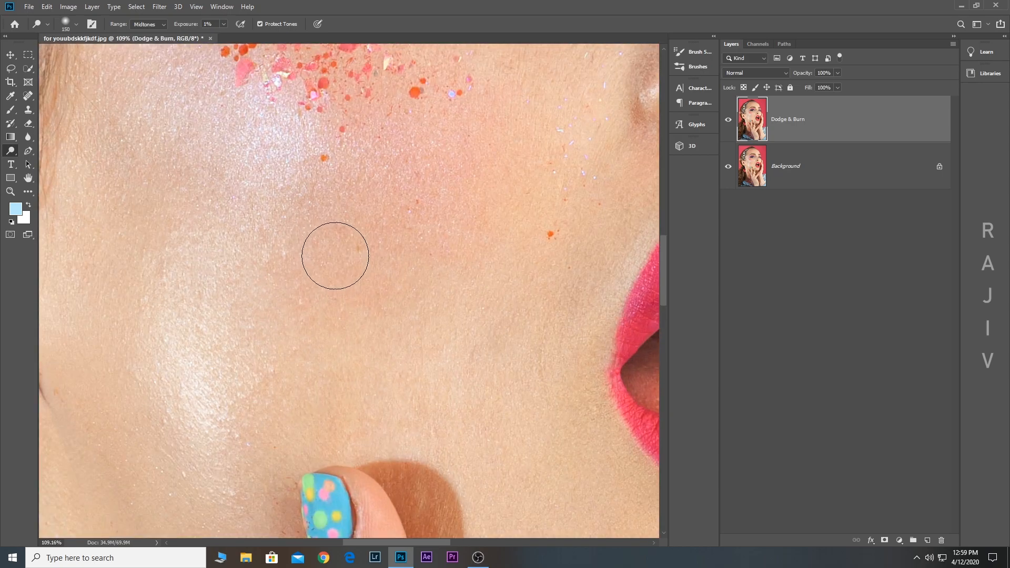
scroll(335, 256, down, 5)
scroll(337, 269, up, 7)
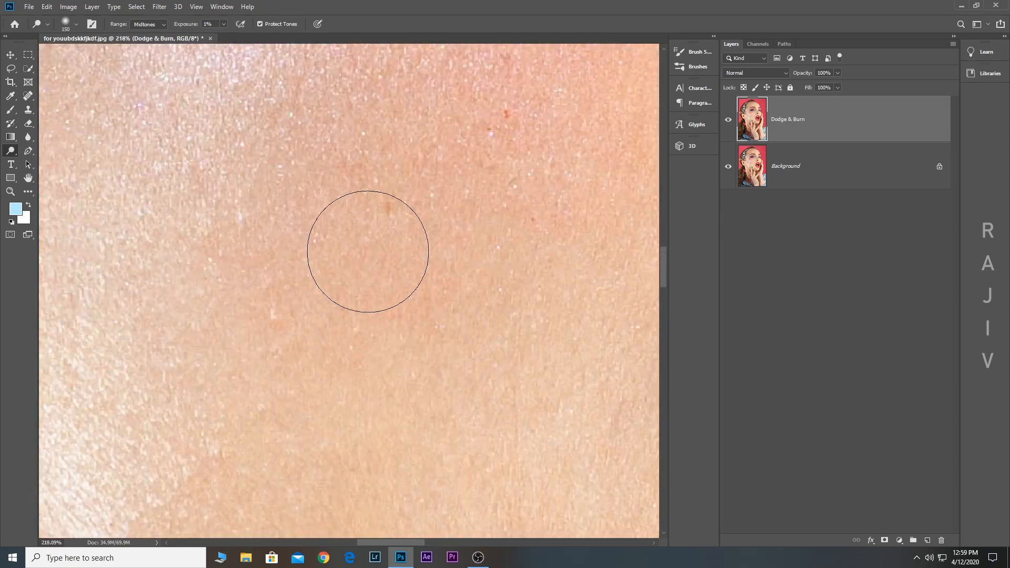
scroll(368, 251, down, 4)
key(bracketleft)
key(bracketleft)
key(bracketleft)
key(bracketleft)
key(bracketleft)
key(bracketleft)
key(bracketleft)
key(bracketleft)
key(bracketleft)
key(bracketleft)
key(bracketleft)
key(bracketleft)
key(bracketleft)
key(bracketleft)
key(bracketleft)
key(bracketleft)
key(bracketleft)
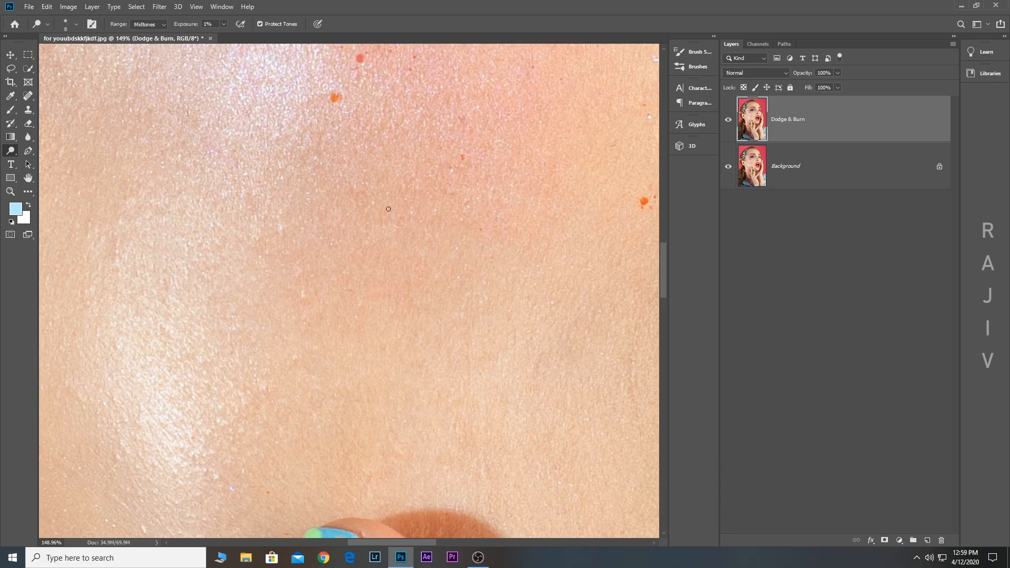
click(728, 119)
scroll(340, 292, down, 4)
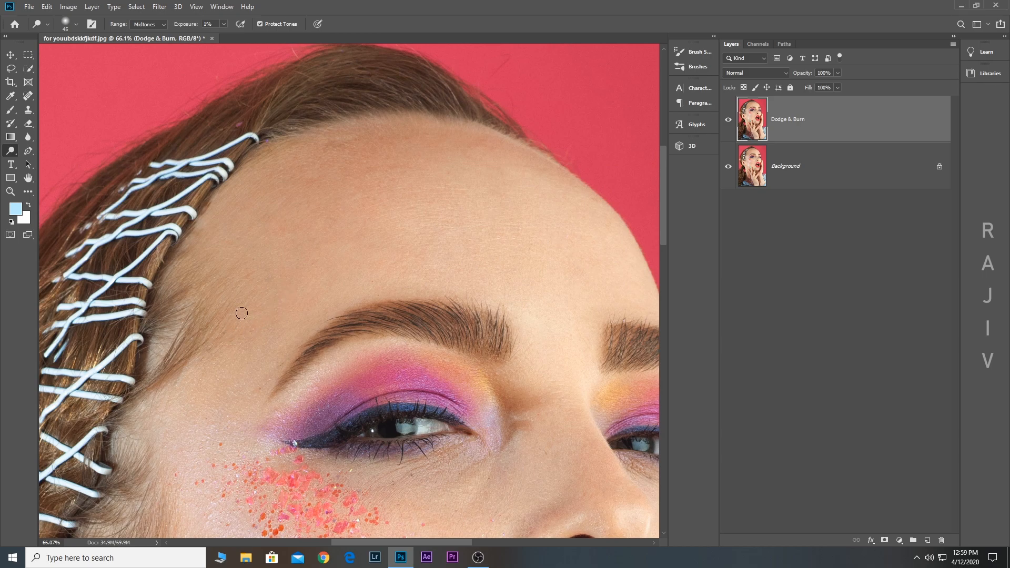
Lighten the darker patches on the forehead and temple, varying the Dodge brush size to suit each area
key(bracketright)
key(bracketright)
key(bracketright)
key(bracketright)
key(bracketright)
key(bracketleft)
key(bracketleft)
key(bracketleft)
key(bracketleft)
key(bracketright)
key(bracketright)
key(bracketright)
key(bracketright)
Raise the Dodge exposure to 6% and lighten the shadow between the inner eye corner and nose bridge with a 45 px brush
mouse_move(526, 374)
mouse_down()
mouse_move(483, 282)
mouse_move(398, 218)
mouse_up()
alt+scroll(401, 283, up, 2)
key(bracketleft)
key(bracketleft)
key(bracketleft)
key(bracketleft)
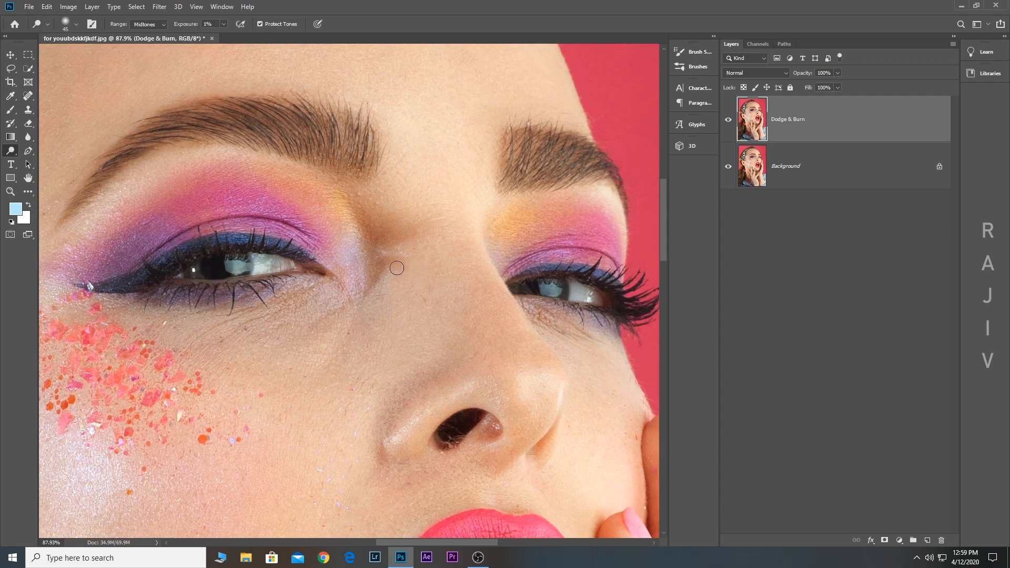
drag(224, 25, 226, 33)
key(bracketleft)
key(bracketleft)
key(bracketleft)
key(bracketright)
key(bracketright)
mouse_move(412, 227)
mouse_down()
mouse_move(387, 217)
mouse_move(413, 239)
mouse_move(391, 233)
mouse_move(400, 264)
mouse_up()
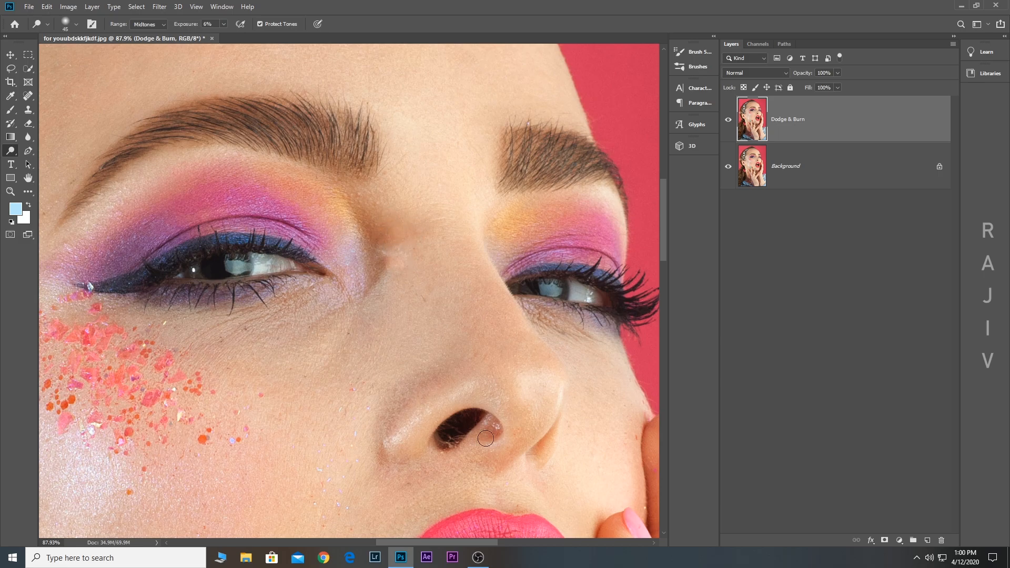
Lighten the shadow between the inner eye corner and nose bridge with Dodge brushes of 60 to 80 px
key(bracketleft)
key(bracketright)
click(728, 122)
scroll(400, 215, down, 8)
scroll(408, 211, up, 7)
key(bracketright)
key(bracketright)
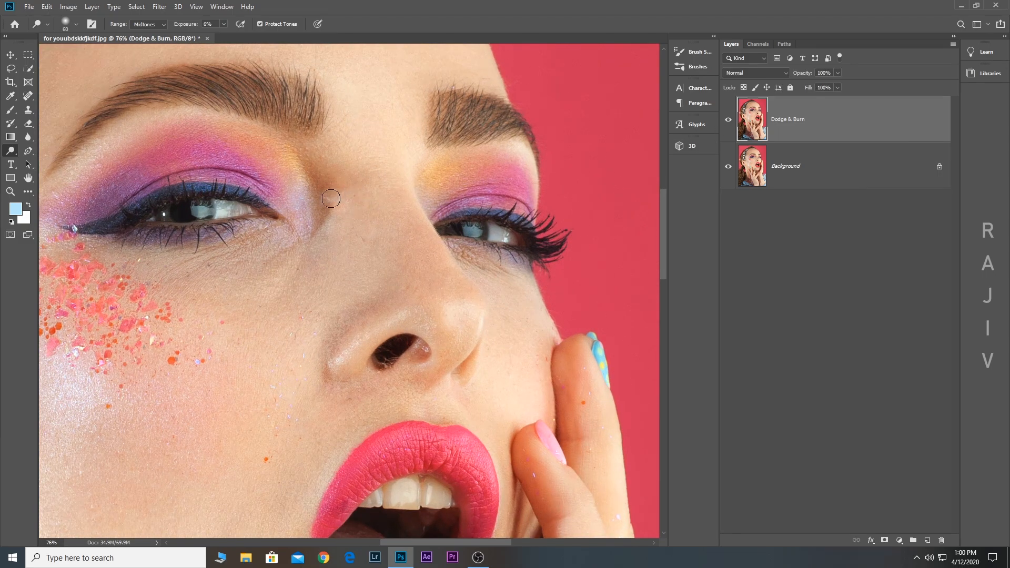
key(bracketright)
key(bracketright)
key(bracketright)
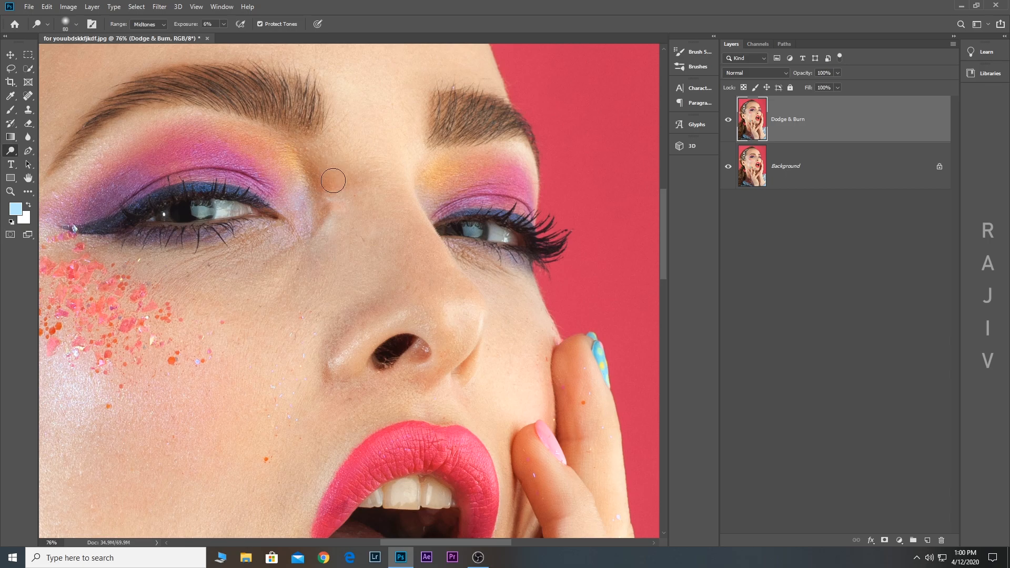
key(bracketleft)
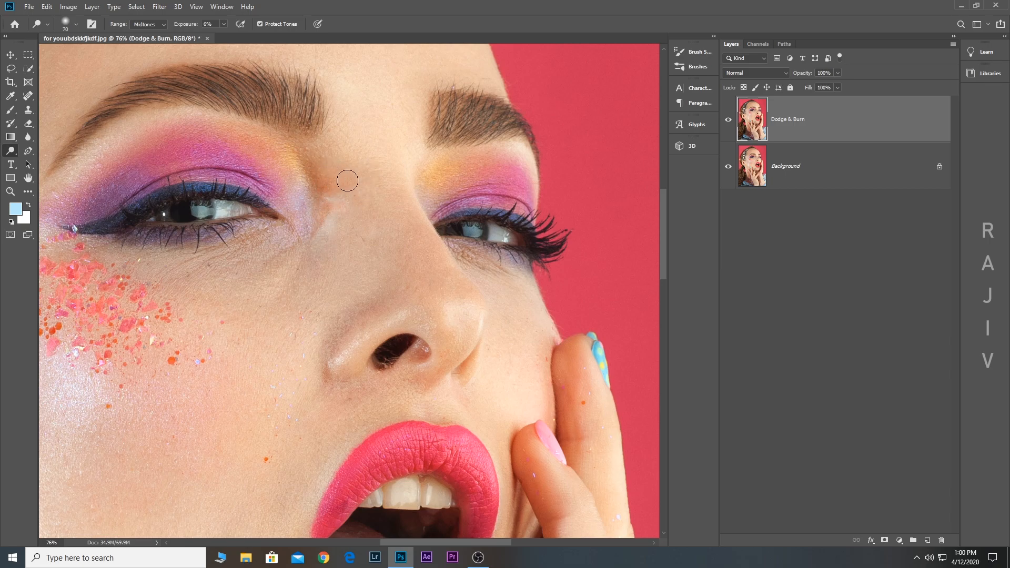
key(bracketleft)
Burn the area beside the inner eye corner with a roughly 60 px brush at 2% exposure and compare the layer's effect
right_click(11, 153)
click(47, 161)
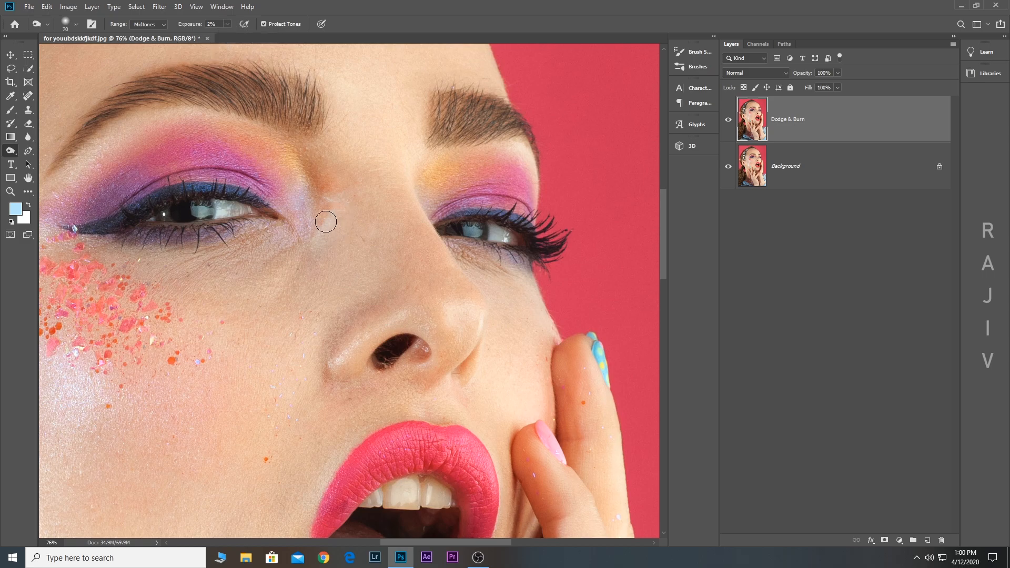
key(bracketleft)
key(bracketleft)
key(bracketright)
key(ctrl+0)
click(728, 120)
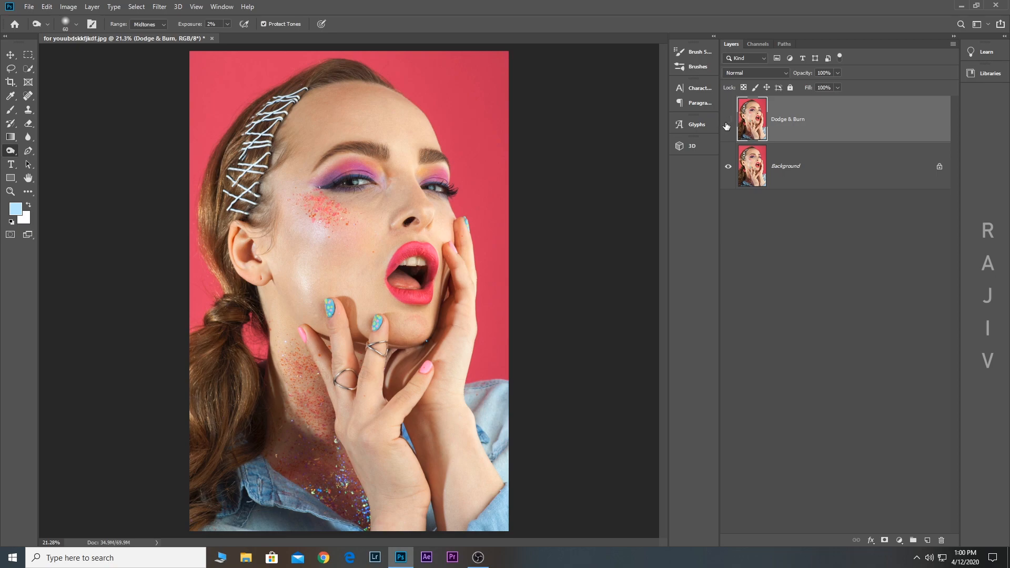
click(728, 121)
Dodge the inner eye corner and the side of the nose with a 60 px brush at 6% exposure
scroll(410, 145, up, 5)
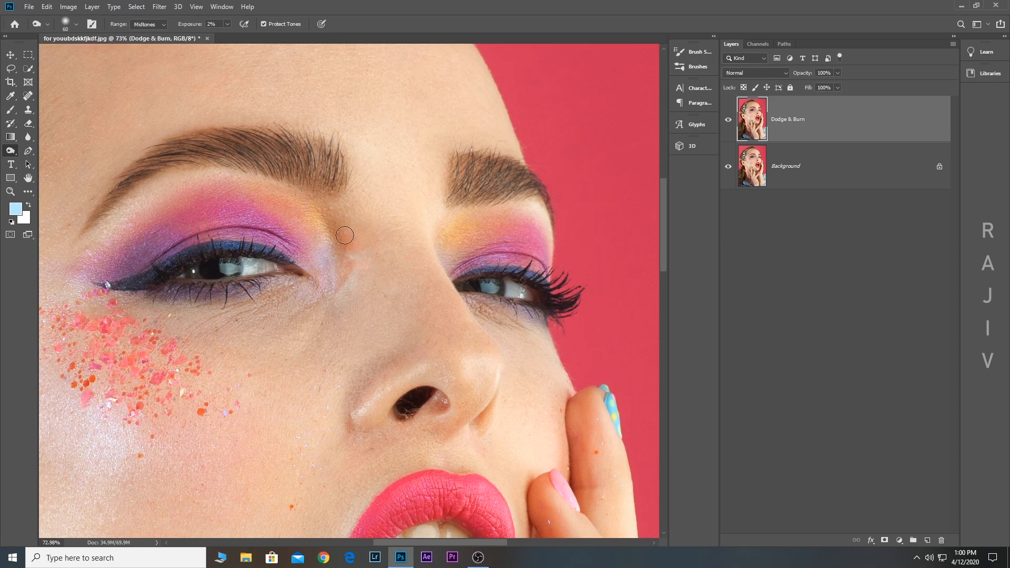
right_click(8, 150)
click(45, 161)
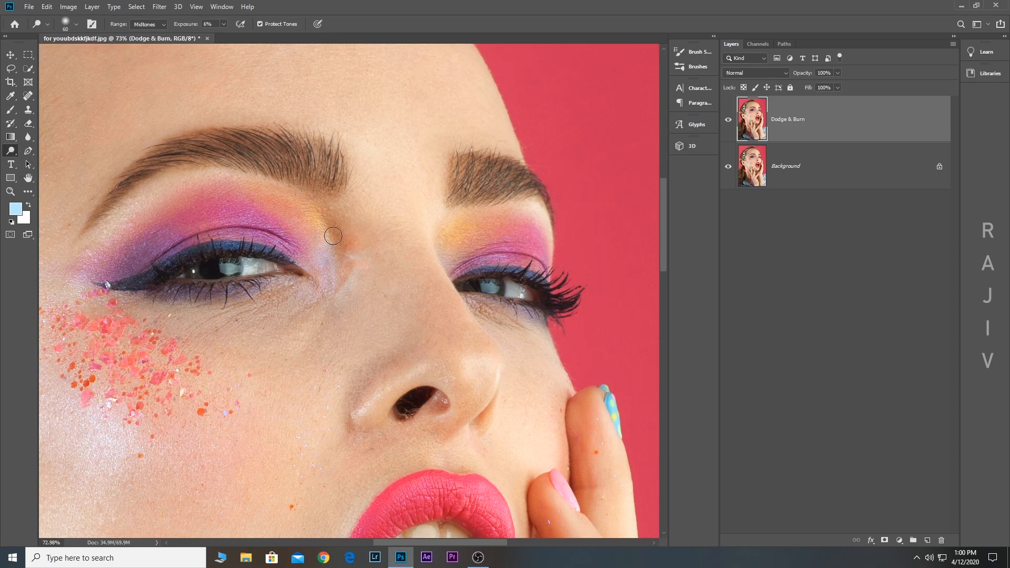
drag(332, 235, 341, 287)
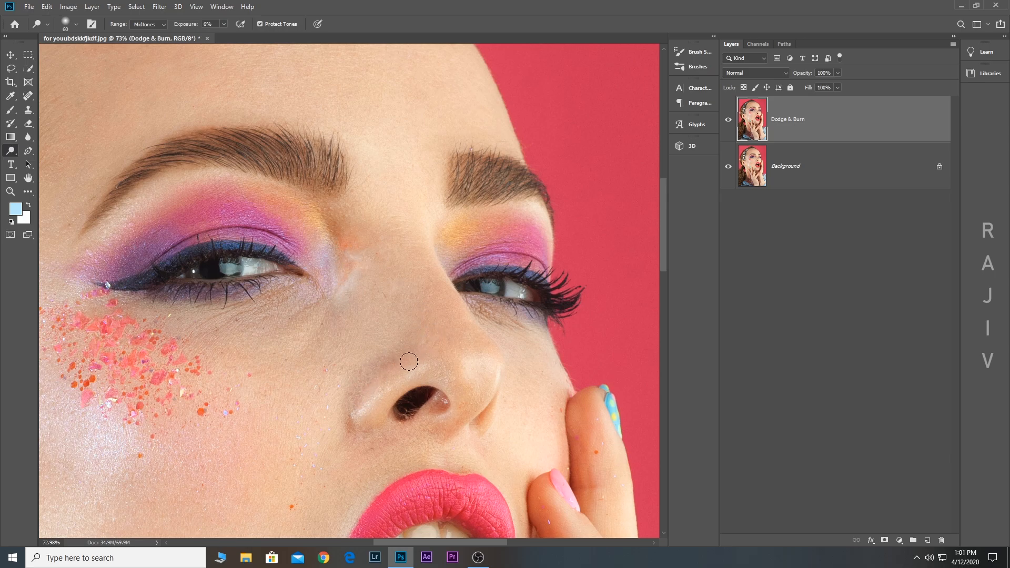
scroll(409, 361, down, 4)
scroll(457, 338, right, 1)
drag(350, 270, 347, 370)
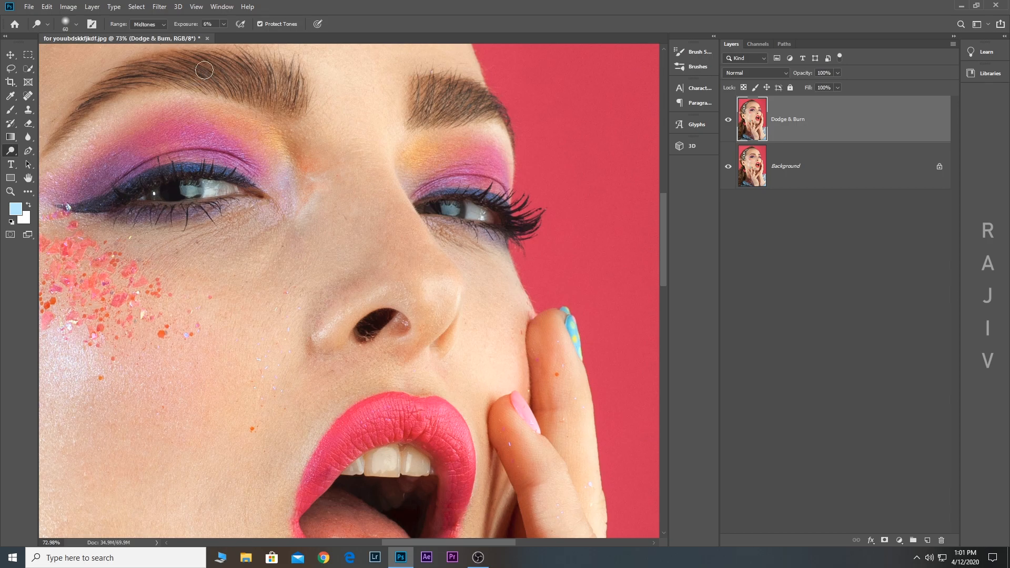
Lower the Dodge exposure to 1% and compare the portrait with and without the Dodge & Burn layer
click(224, 24)
drag(222, 36, 219, 36)
drag(444, 182, 398, 223)
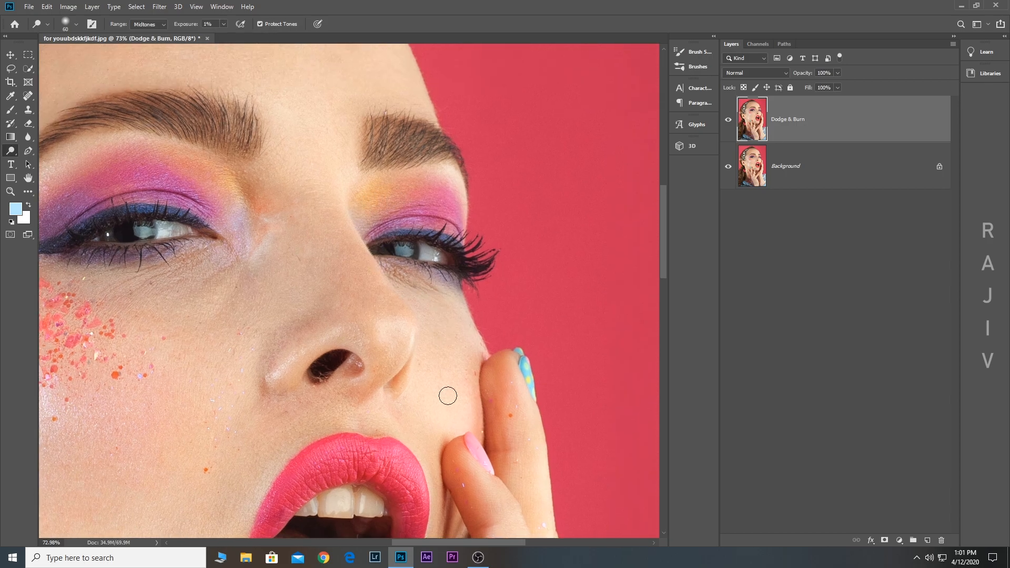
scroll(448, 396, down, 6)
scroll(368, 400, left, 5)
key(ctrl+0)
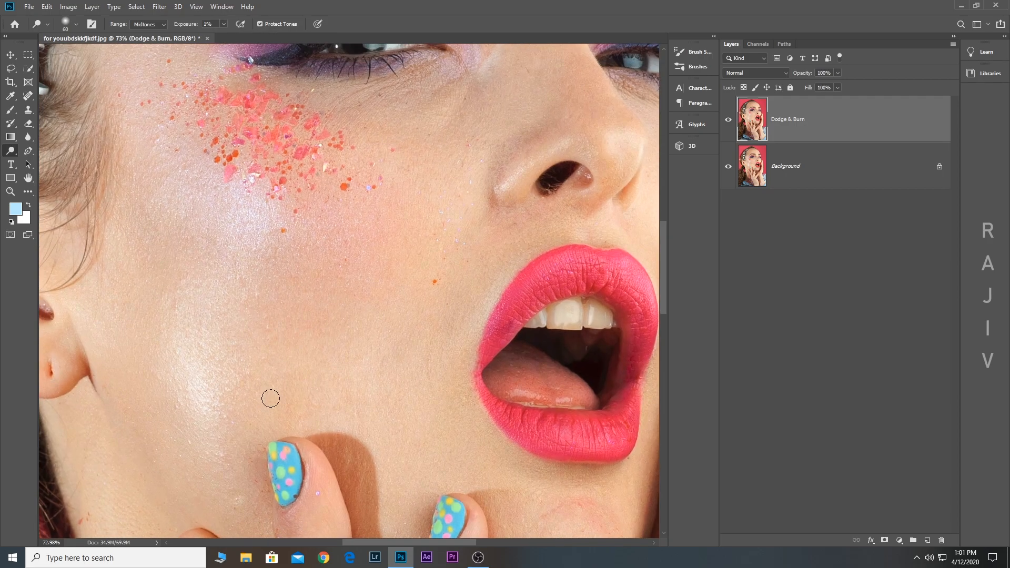
click(729, 118)
click(729, 118)
click(729, 119)
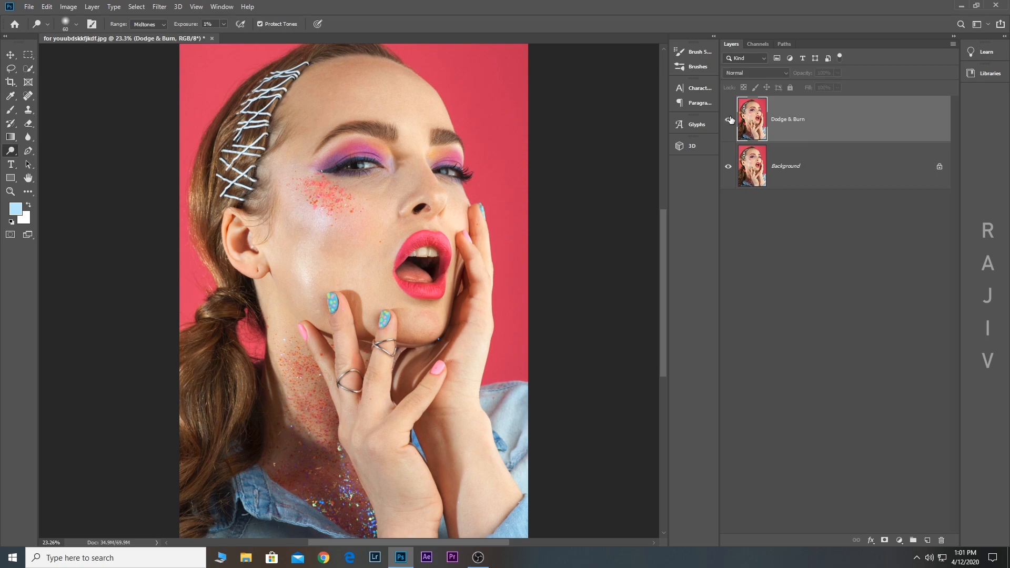
click(729, 119)
Burn the shaded contours of the face at 2% exposure with a brush enlarged to 300 px
scroll(390, 208, up, 3)
drag(391, 208, 394, 288)
right_click(10, 150)
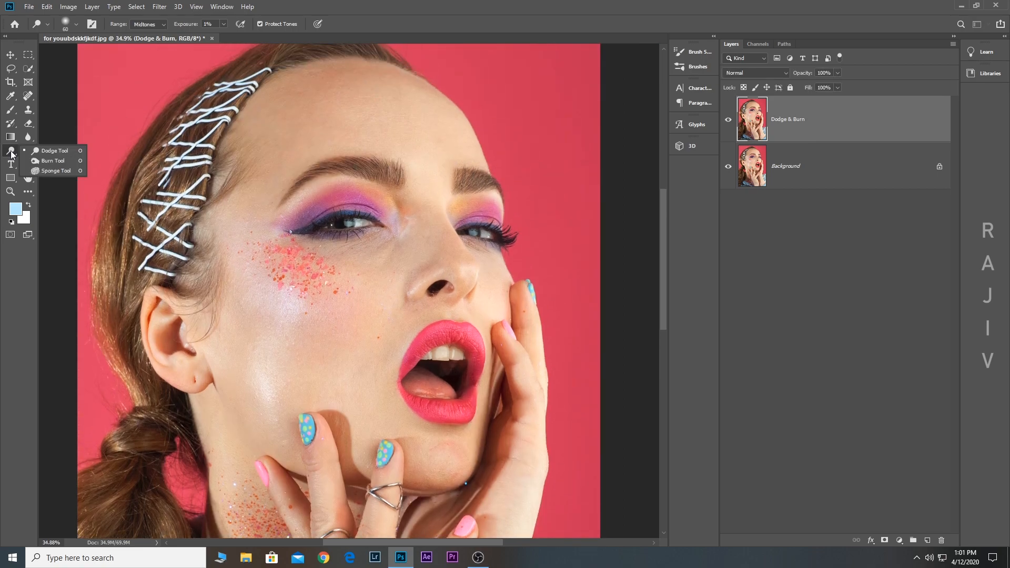
click(47, 161)
key(bracketright)
key(bracketright)
key(bracketright)
key(bracketright)
key(bracketright)
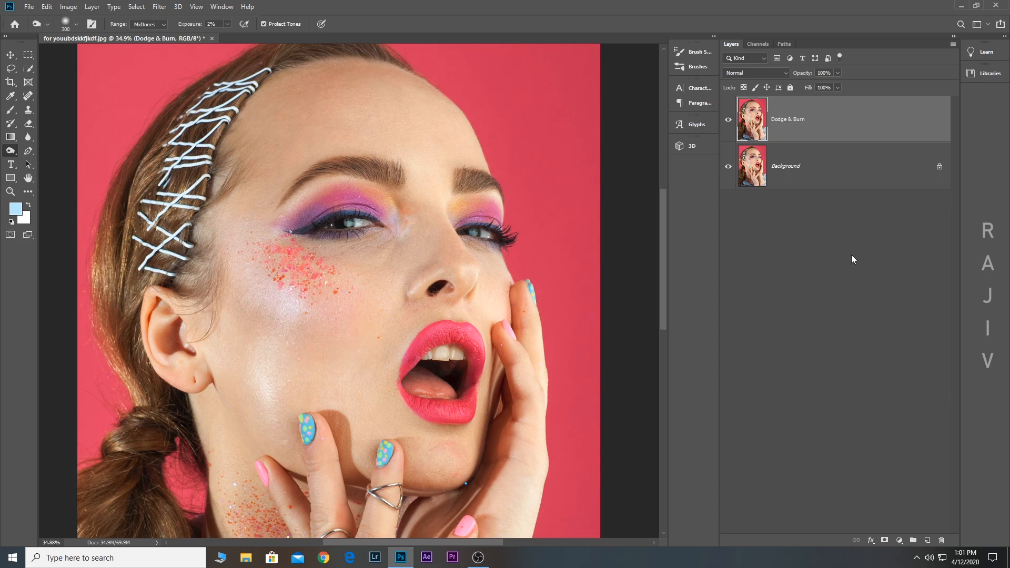
Dodge the cheek and face highlights at 1% exposure, varying the brush size from 175 px upward
right_click(10, 151)
click(48, 151)
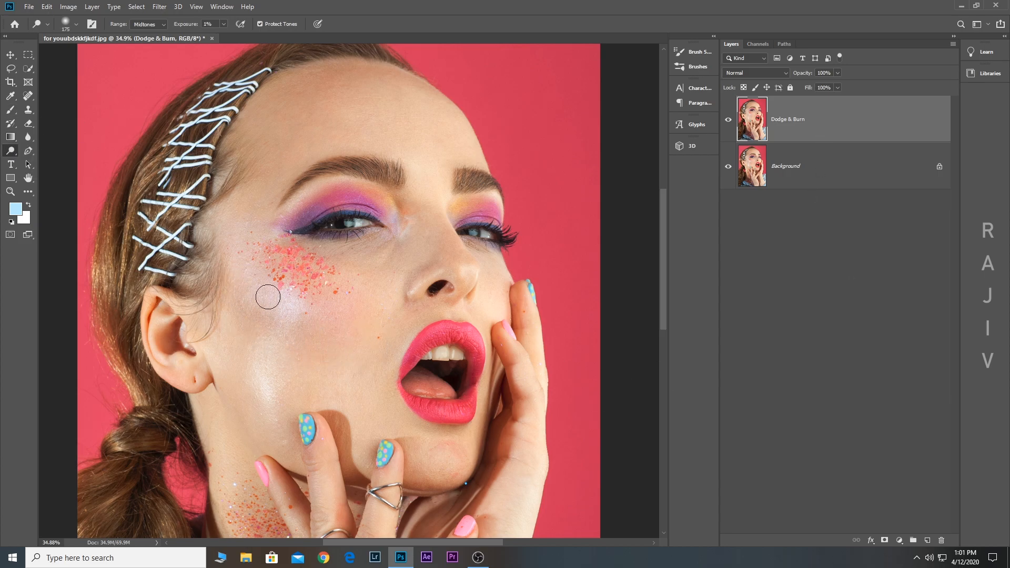
key(bracketright)
key(bracketright)
key(bracketright)
key(bracketright)
key(bracketright)
key(bracketleft)
key(bracketleft)
key(bracketleft)
key(bracketleft)
key(bracketright)
key(bracketright)
key(bracketright)
Deepen the shading around the chin and outer cheek with a 300 px Burn brush at 2% exposure
right_click(11, 150)
click(40, 162)
scroll(408, 310, down, 4)
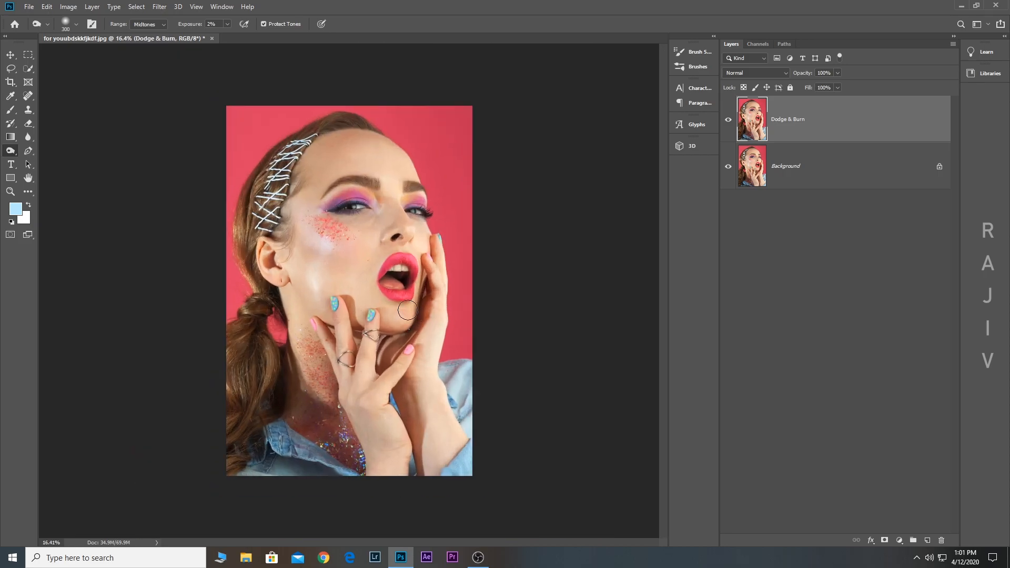
scroll(292, 218, up, 3)
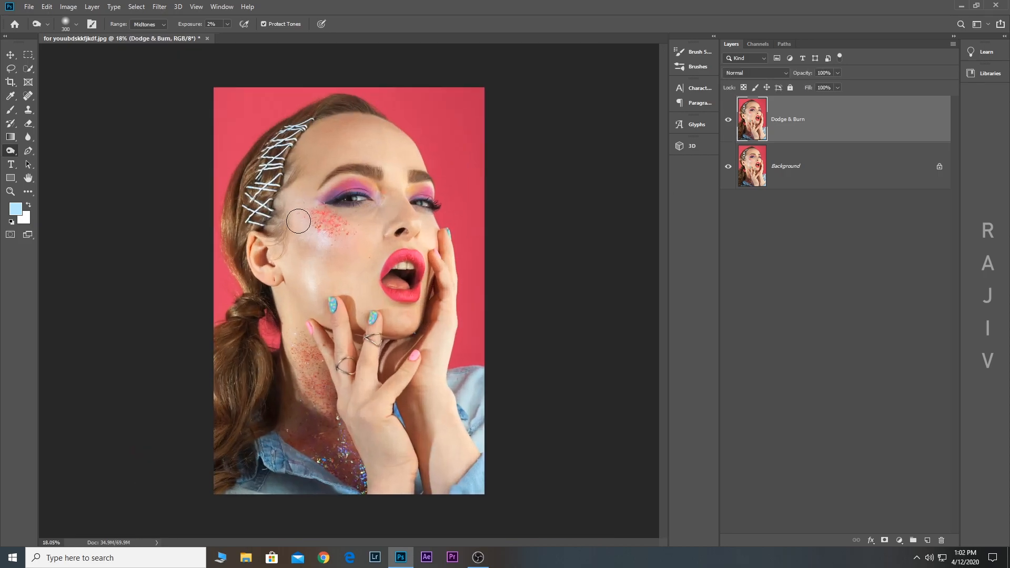
Brighten the cheek with a 300 px Dodge brush at 1% exposure and check the Dodge & Burn layer's effect
right_click(10, 151)
click(39, 150)
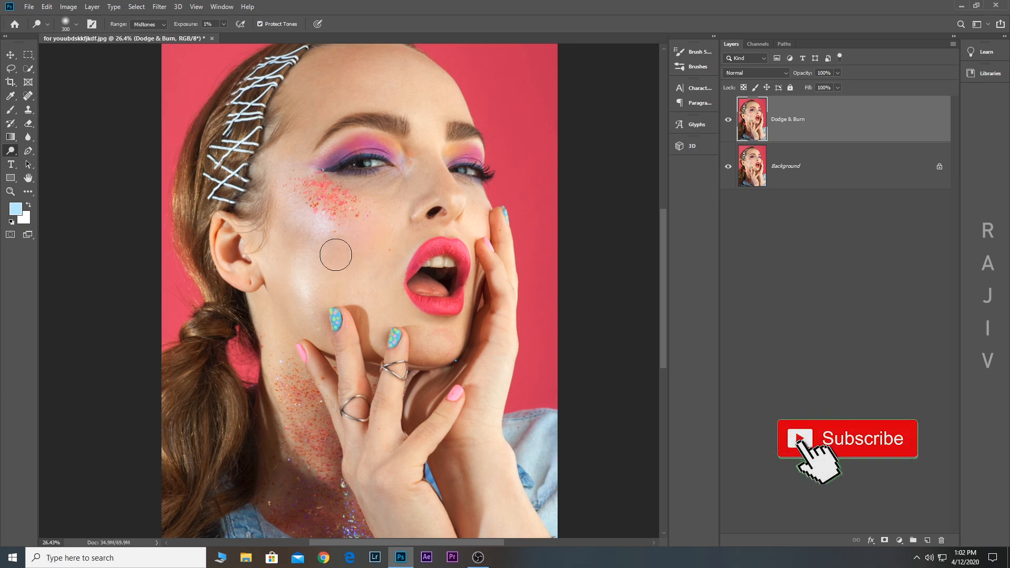
scroll(361, 272, down, 3)
click(728, 119)
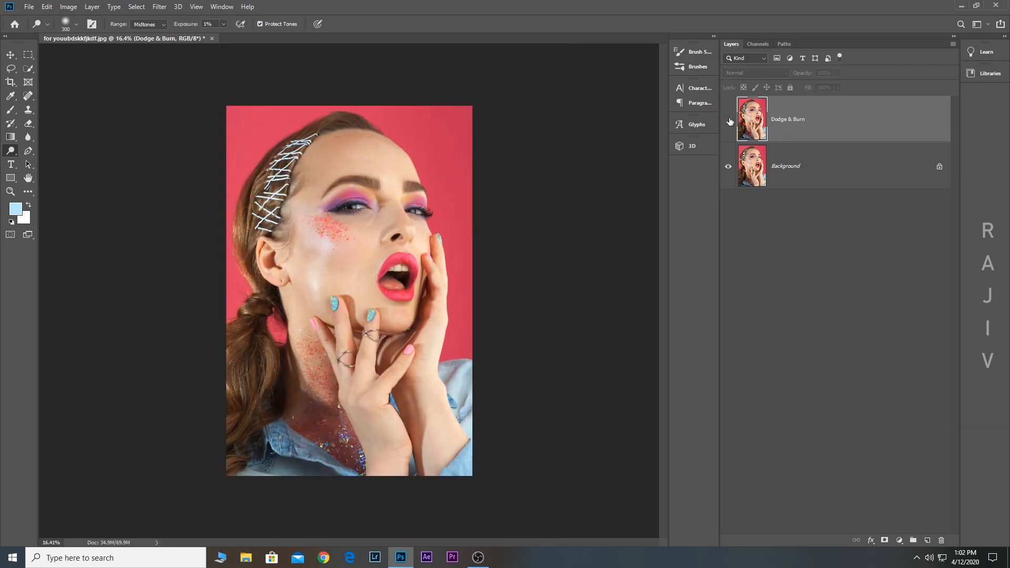
click(727, 119)
Reduce the Dodge brush to 45 px and refine the small areas around the nose and cheek
scroll(372, 225, up, 6)
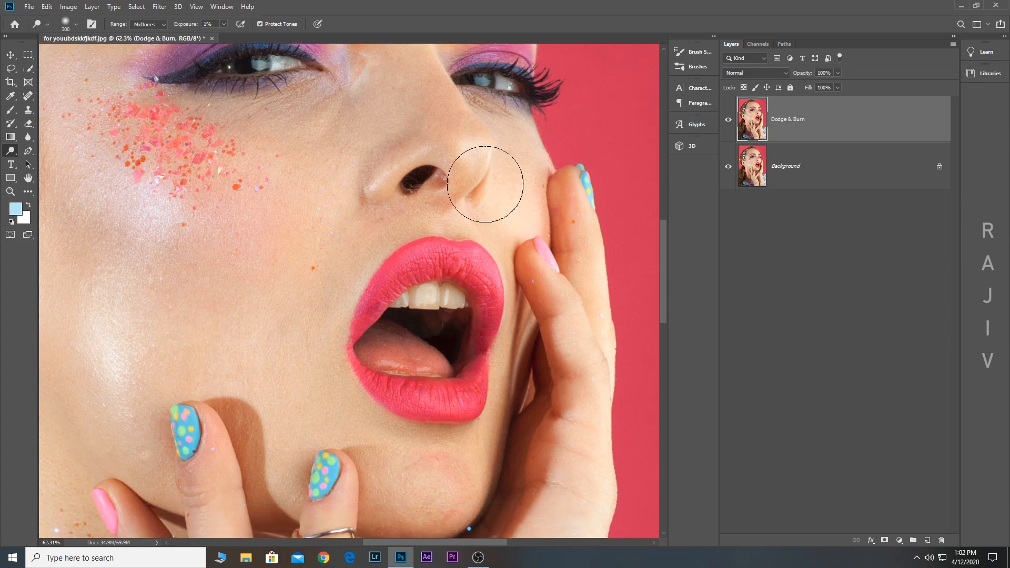
key(bracketleft)
key(bracketleft)
key(bracketleft)
key(bracketleft)
key(bracketleft)
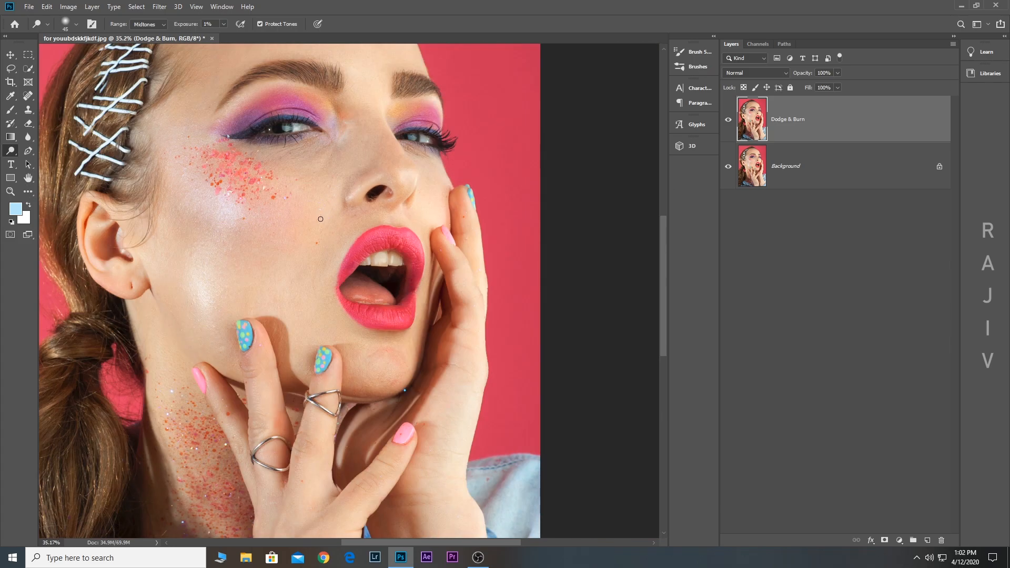
scroll(577, 159, down, 1)
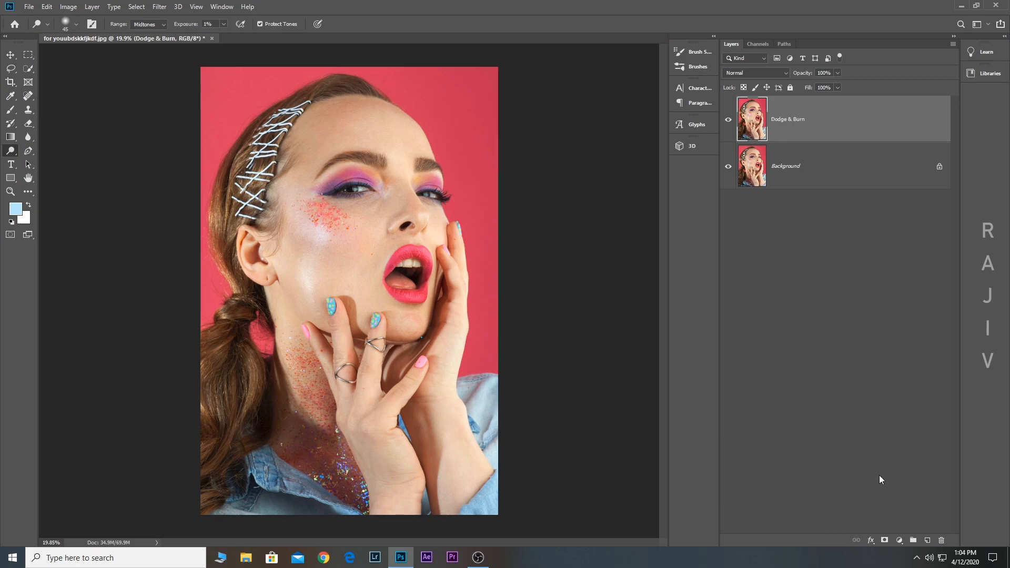
Add a new empty layer named Texure above the Dodge & Burn layer and select it
click(928, 540)
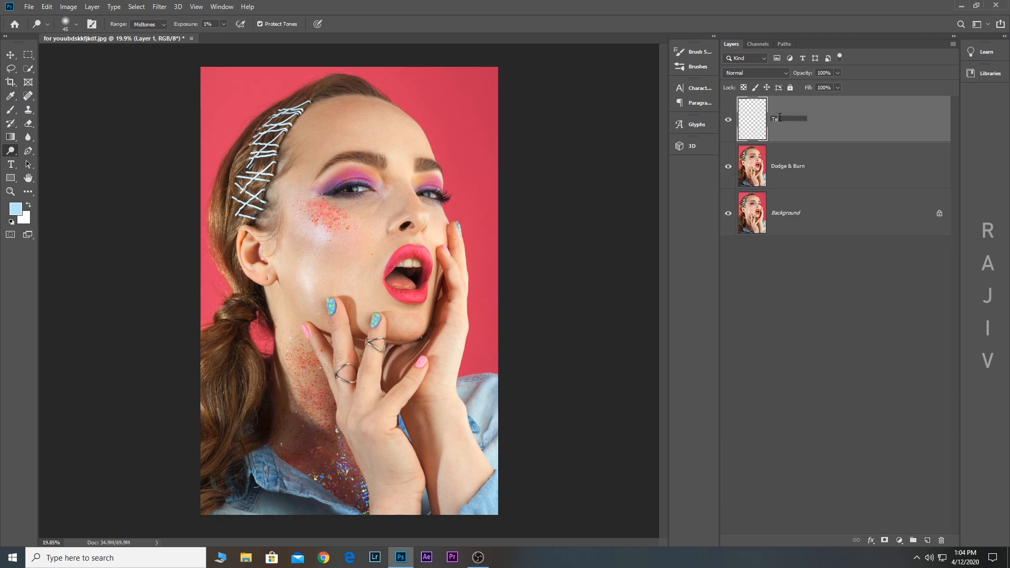
click(819, 261)
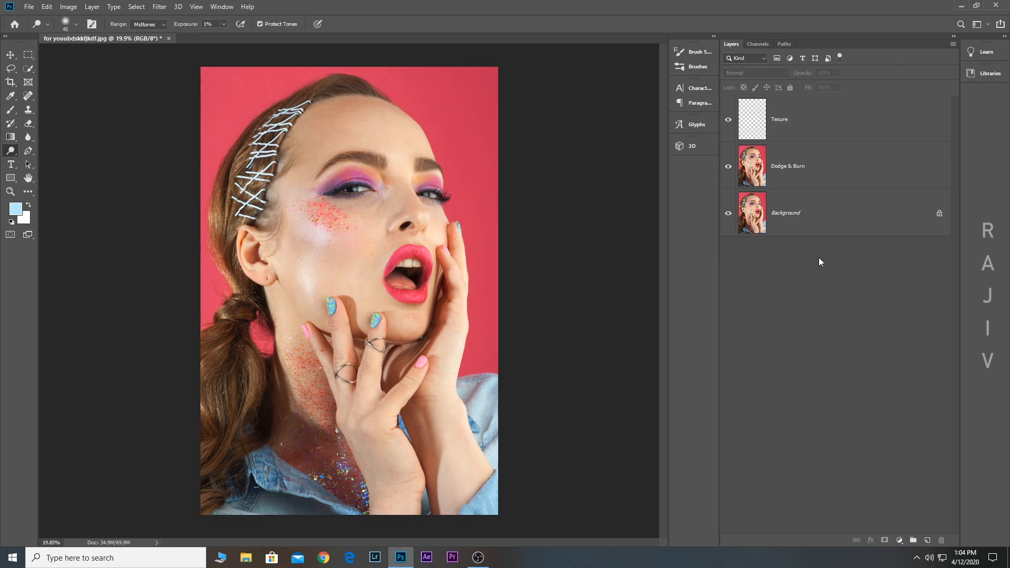
click(794, 132)
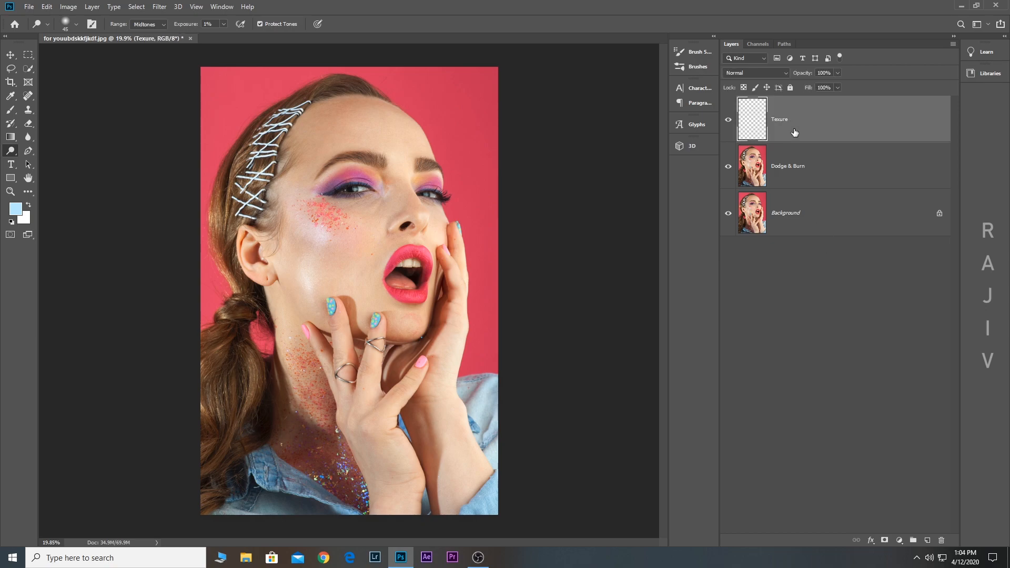
Set the brush size to 400 px, switch to the Brush tool and set its flow to 4%
click(76, 24)
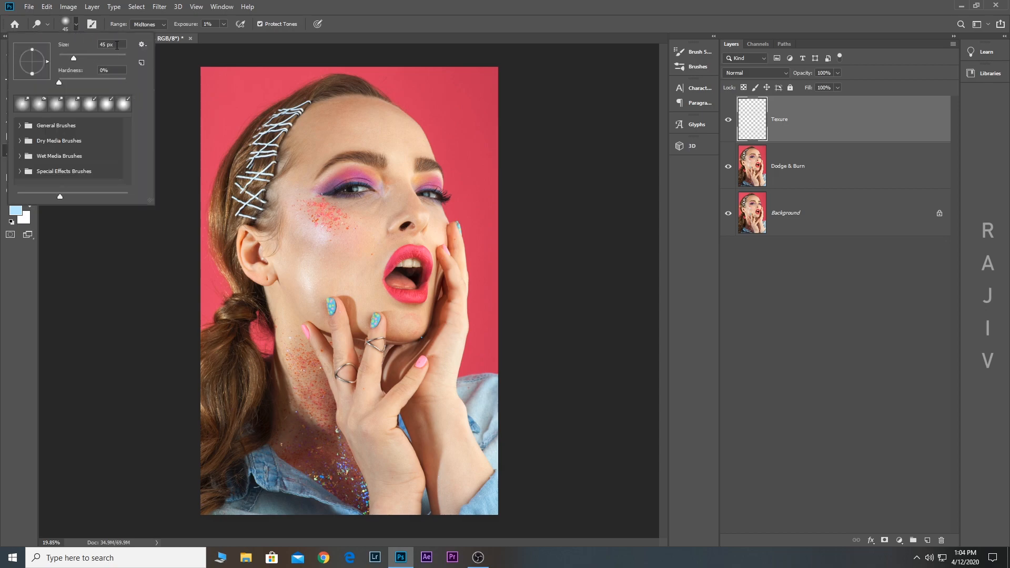
text(400)
key(Return)
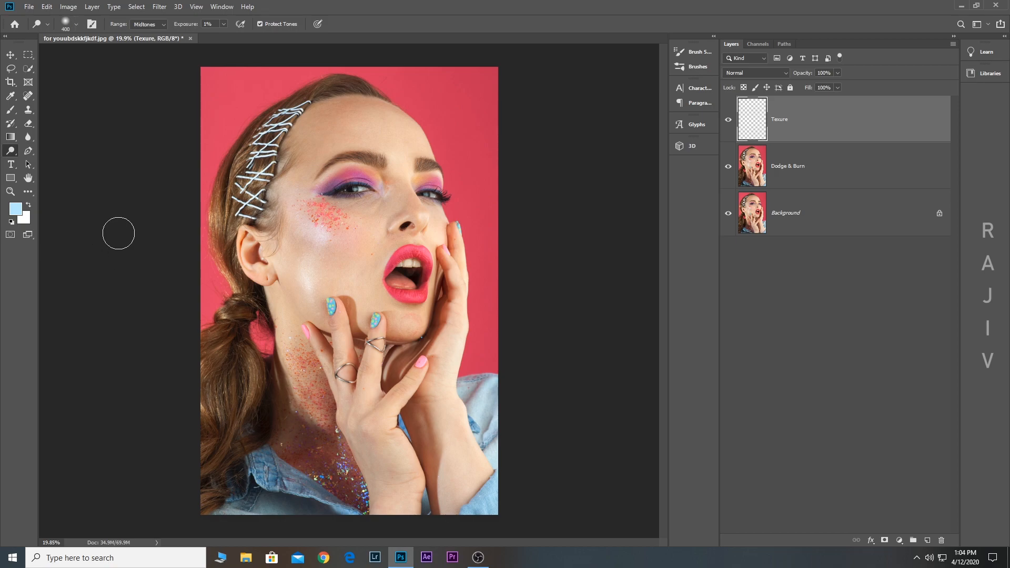
click(223, 25)
click(10, 109)
click(36, 109)
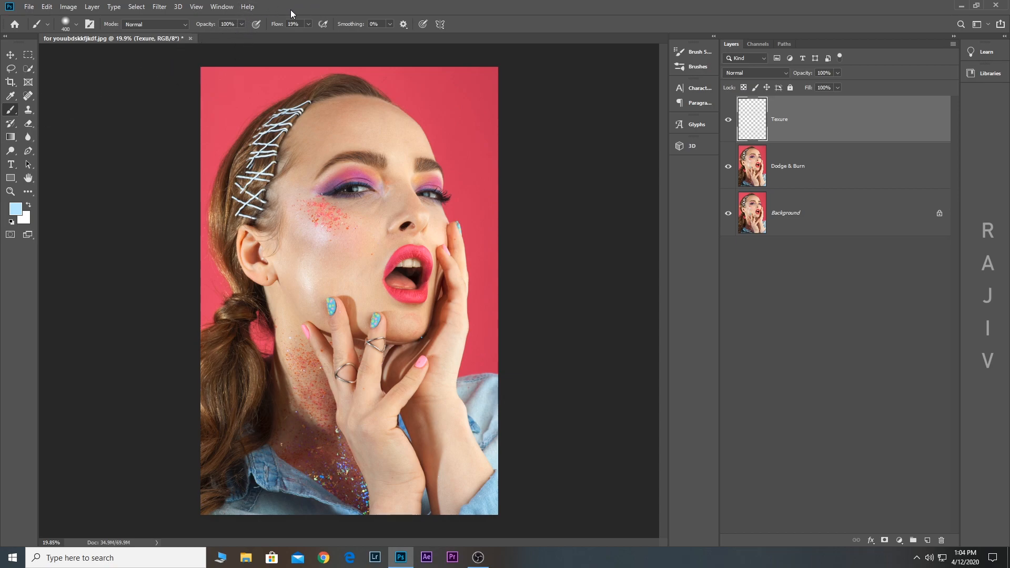
text(4)
click(11, 54)
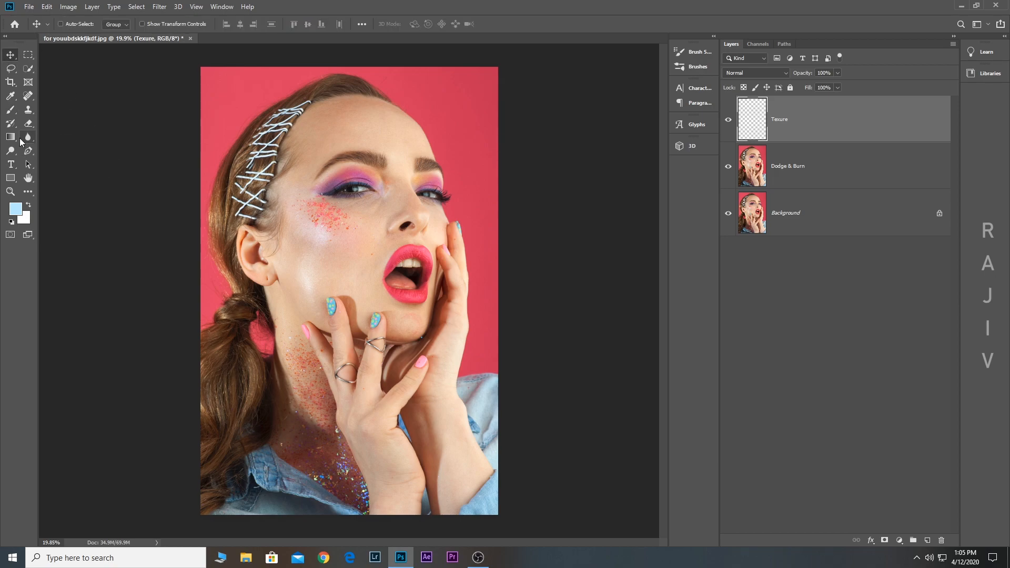
click(12, 110)
click(55, 110)
Sample the forehead's skin tone as the foreground colour and return to the Brush tool
scroll(345, 217, up, 7)
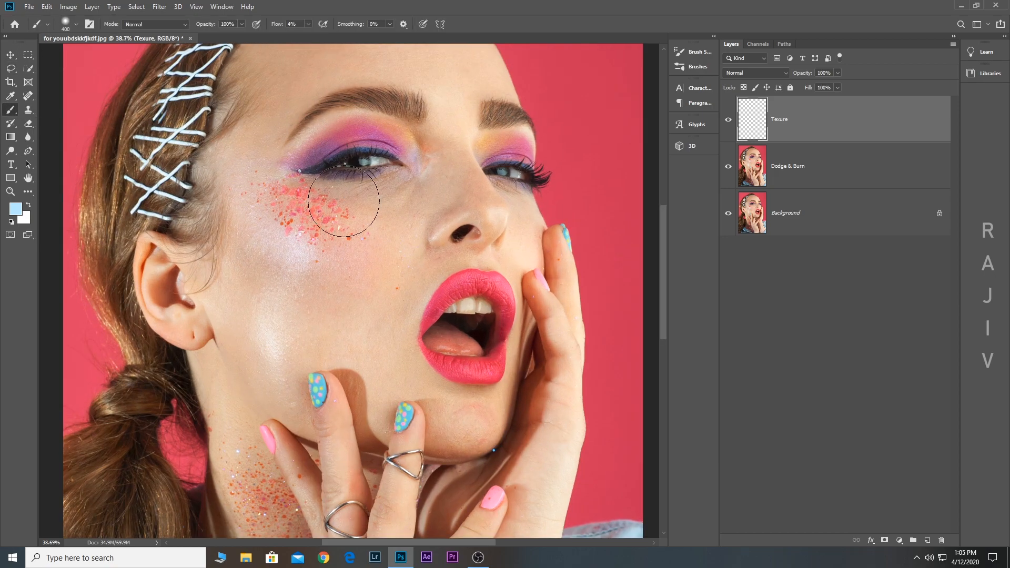
scroll(343, 201, up, 3)
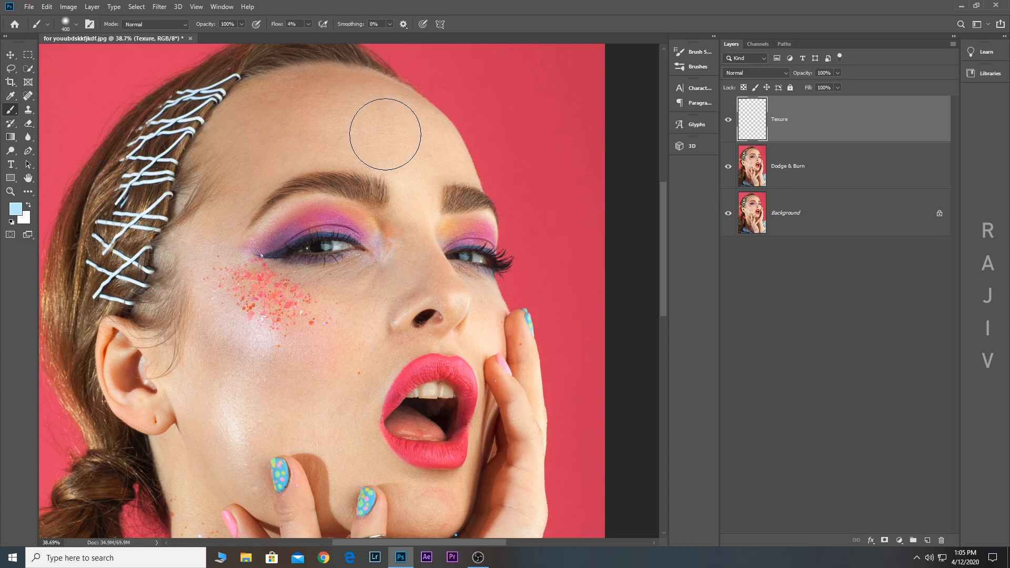
key(i)
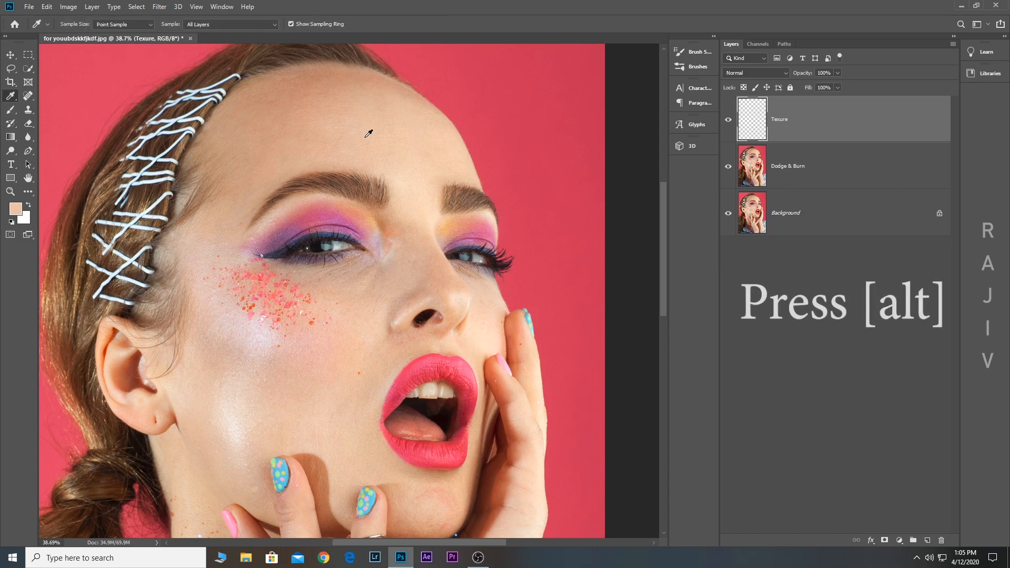
drag(372, 150, 368, 159)
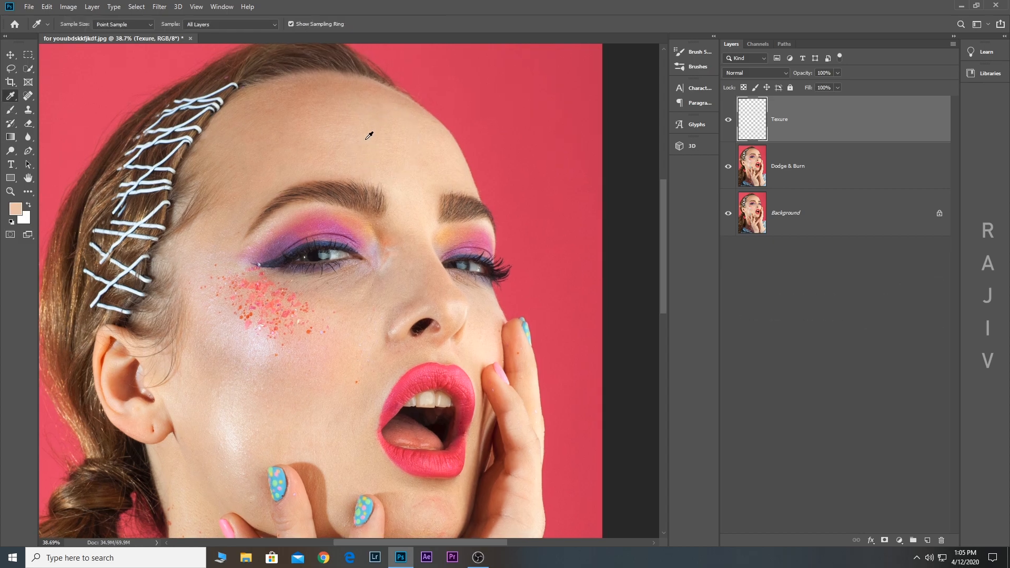
key(b)
Paint repeatedly sampled skin tones over the forehead with a 200 px brush at 1–2% flow on the Texure layer
scroll(354, 153, down, 1)
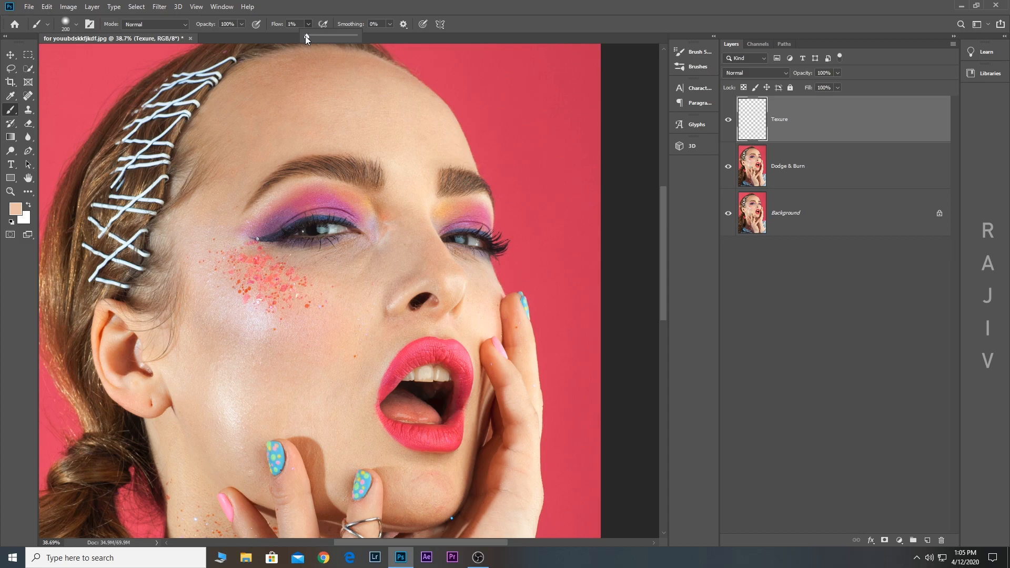
alt+click(356, 127)
alt+click(307, 85)
mouse_move(343, 128)
mouse_down()
mouse_move(375, 113)
mouse_move(282, 119)
mouse_up()
alt+click(373, 108)
alt+click(360, 124)
mouse_move(345, 94)
mouse_down()
mouse_move(269, 118)
mouse_move(270, 130)
mouse_up()
alt+click(244, 165)
drag(389, 174, 416, 97)
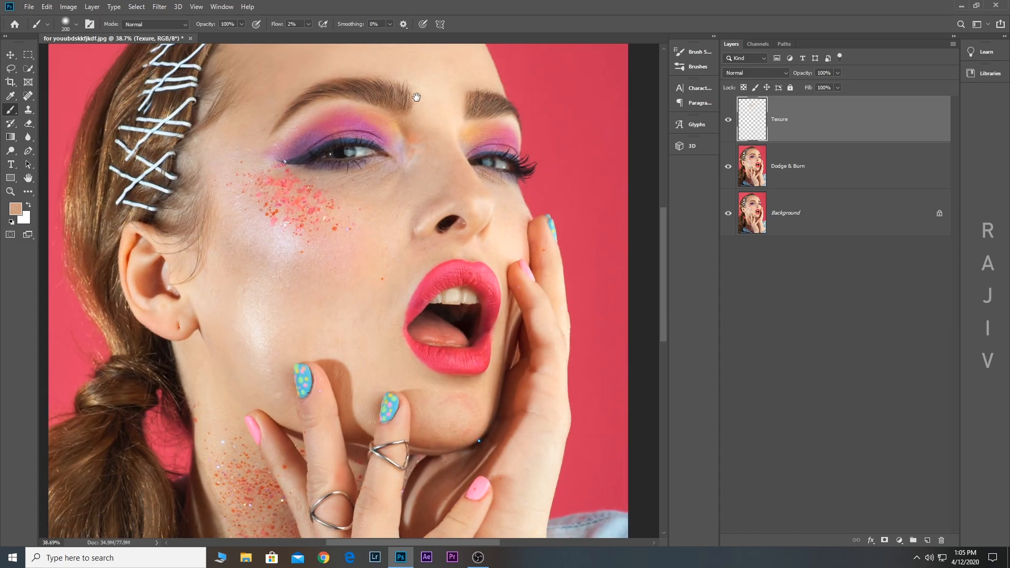
Soften the shiny highlight on the lower cheek with repeatedly sampled skin tones, using the 200 px brush at 2% flow
alt+click(264, 325)
alt+click(304, 288)
alt+click(304, 297)
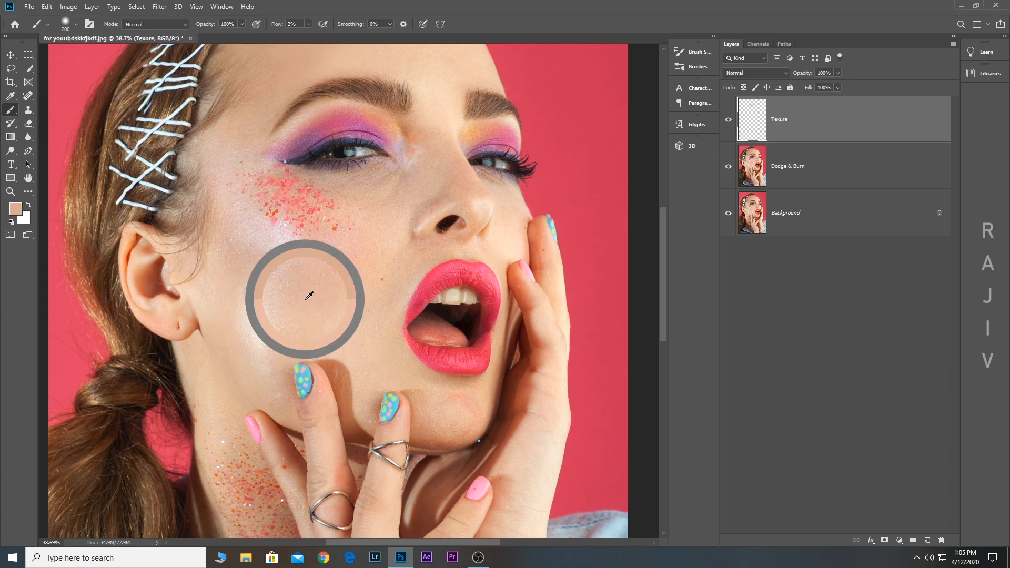
alt+click(261, 327)
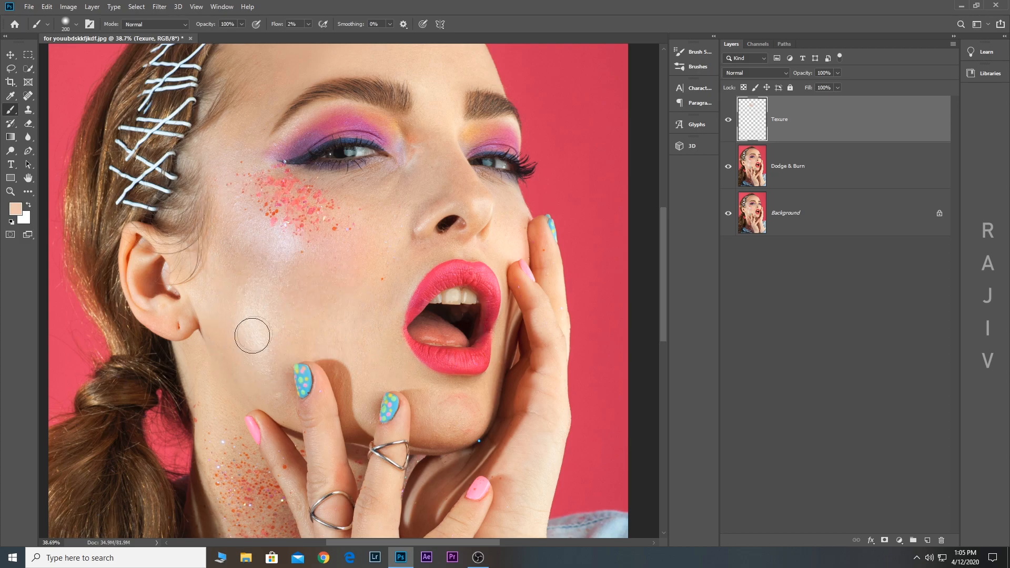
alt+click(227, 295)
mouse_move(256, 306)
mouse_down()
mouse_move(240, 320)
mouse_move(282, 329)
mouse_move(269, 354)
mouse_up()
alt+click(234, 294)
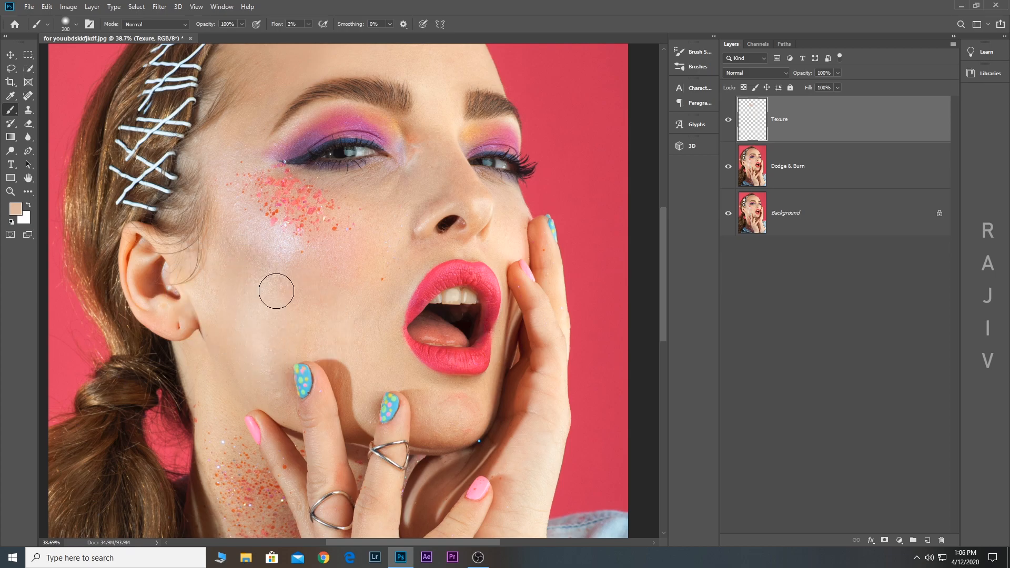
Paint sampled skin tones over the cheek below the glitter, the area beside the ear and the jaw at 2% flow
drag(276, 291, 291, 310)
alt+click(247, 234)
mouse_move(244, 243)
mouse_down()
mouse_move(261, 254)
mouse_move(229, 239)
mouse_up()
drag(388, 274, 333, 229)
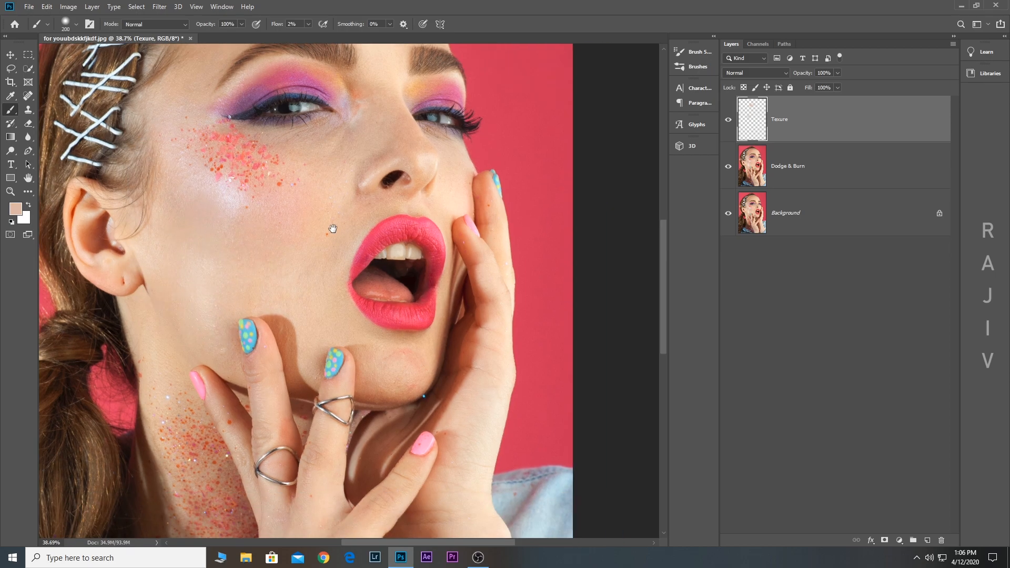
alt+click(309, 298)
mouse_move(306, 271)
mouse_down()
mouse_move(304, 279)
mouse_move(325, 228)
mouse_up()
Reduce the brush to 125 px and its flow to 1%, paint sampled tones on the nose bridge, and undo the last stroke
drag(361, 114, 347, 192)
key(bracketleft)
key(bracketleft)
key(bracketleft)
alt+click(362, 183)
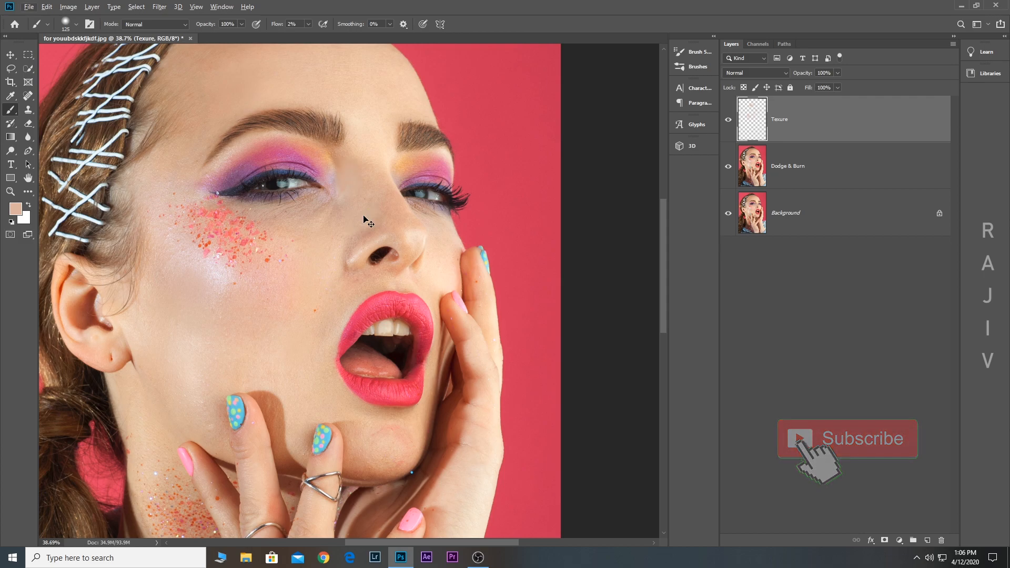
click(308, 24)
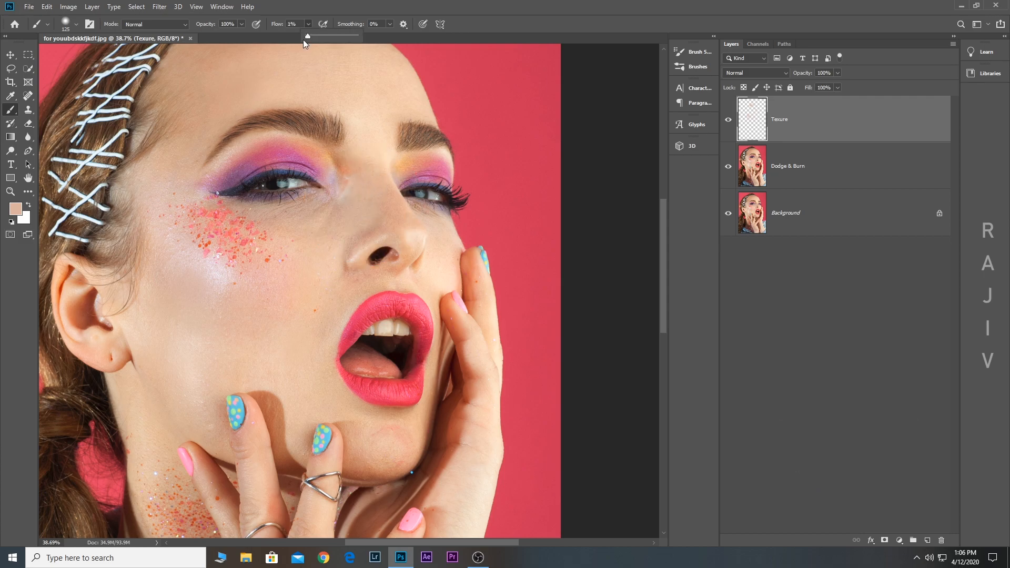
click(303, 40)
alt+click(364, 207)
mouse_move(346, 186)
mouse_down()
mouse_move(345, 157)
mouse_move(355, 183)
mouse_up()
alt+click(355, 183)
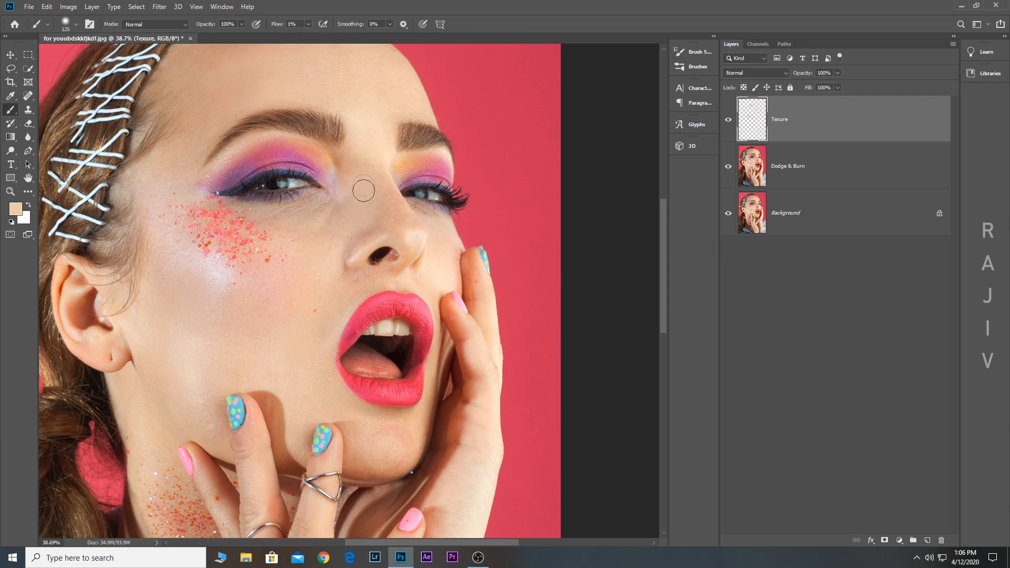
key(ctrl+z)
Blend sampled skin tones between the eyebrows, along the nose and under the eye with the 125 px brush at 1% flow
alt+click(352, 161)
alt+click(323, 232)
drag(359, 205, 298, 104)
alt+click(358, 148)
mouse_move(279, 235)
mouse_down()
mouse_move(245, 189)
mouse_move(300, 216)
mouse_up()
alt+click(298, 208)
drag(261, 114, 226, 272)
Smooth the lower and upper lips with sampled lip pinks, using a 50 px brush at 1% flow
scroll(289, 253, up, 5)
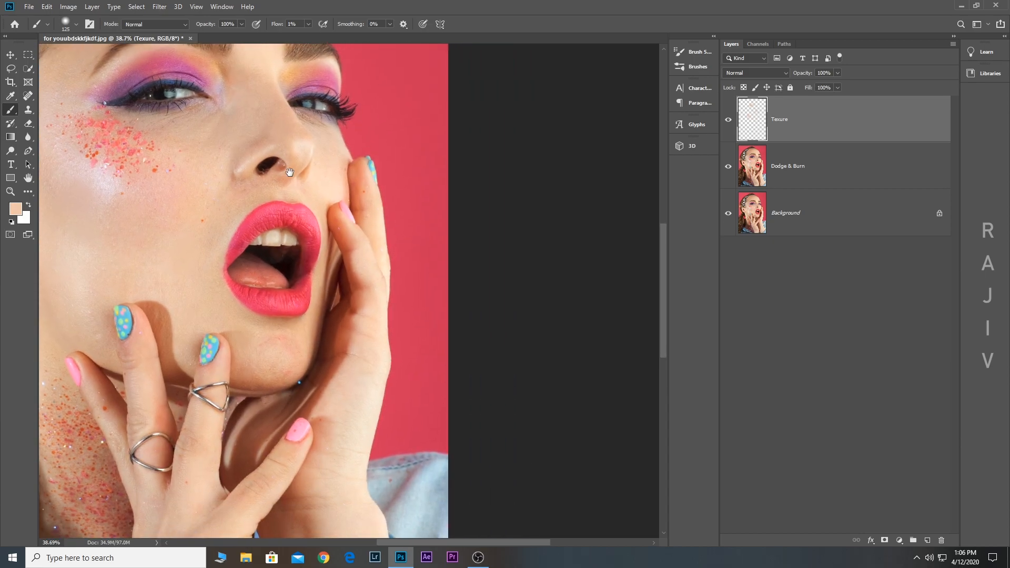
alt+click(287, 249)
key(bracketleft)
key(bracketleft)
key(bracketleft)
key(bracketleft)
key(bracketleft)
key(bracketleft)
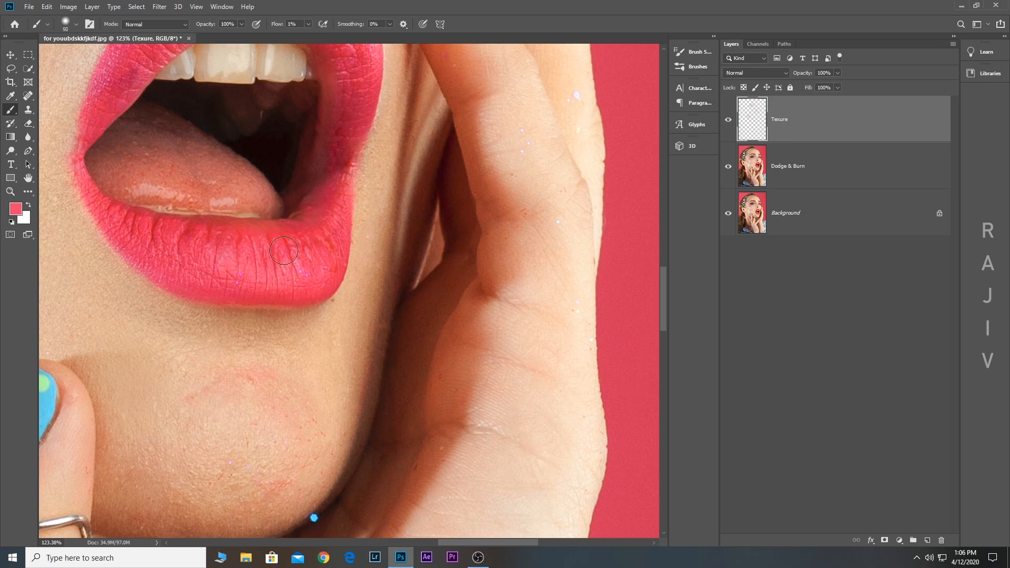
drag(305, 258, 375, 392)
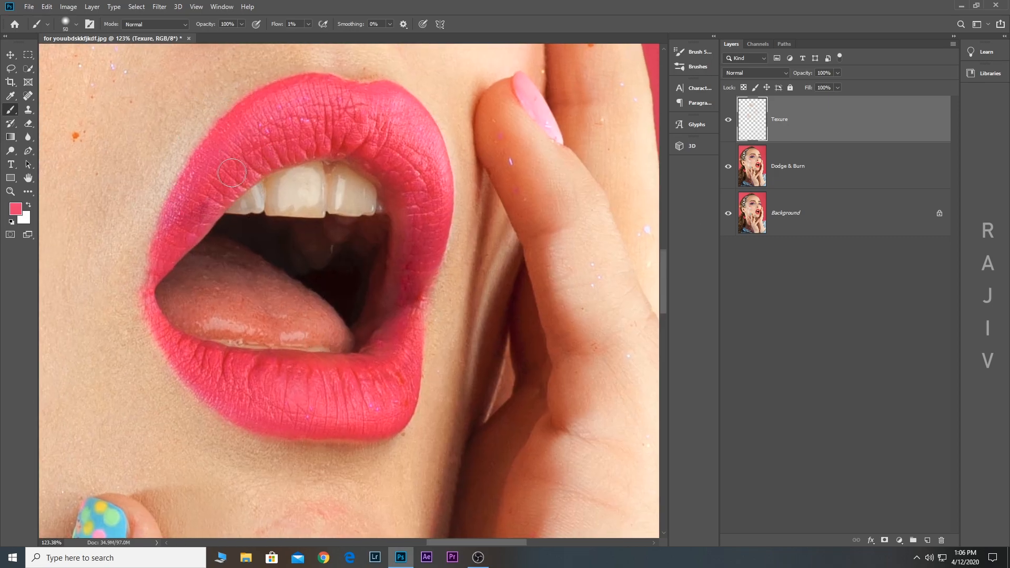
alt+click(222, 175)
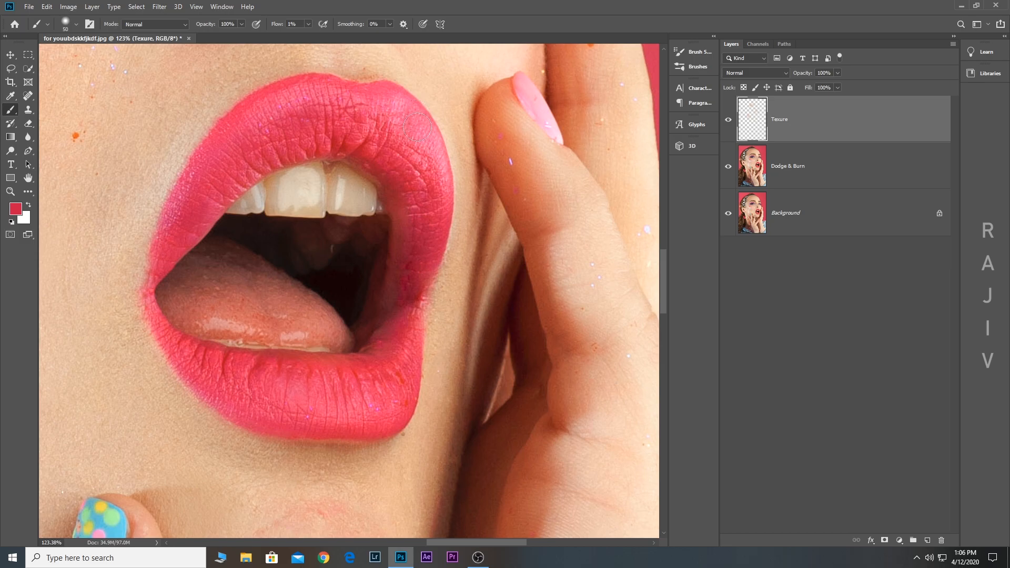
Enlarge the brush to 150 px and even out the cheek with sampled skin tones at 1% flow
scroll(315, 208, down, 6)
scroll(317, 204, down, 2)
scroll(318, 288, up, 2)
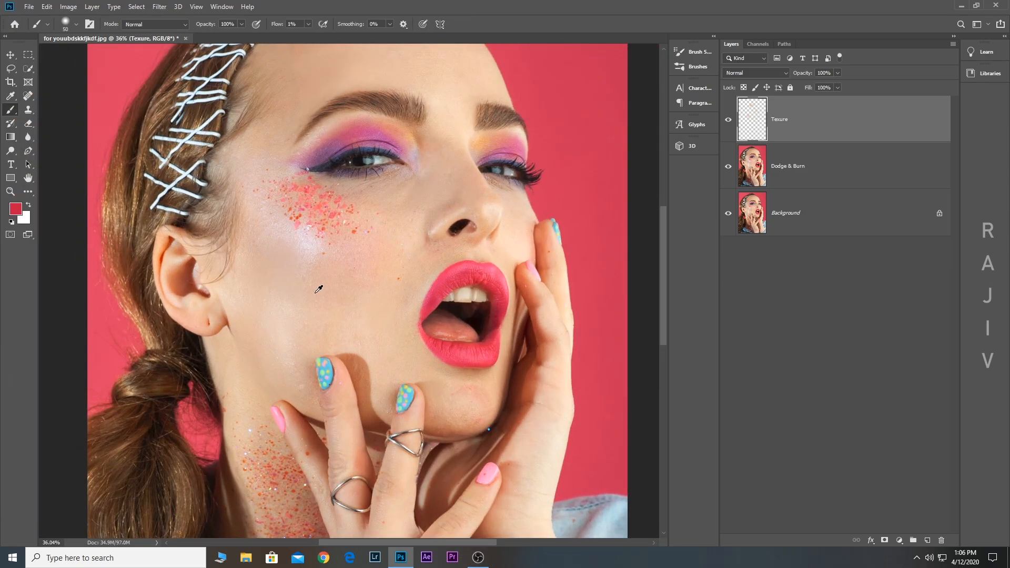
key(bracketright)
key(bracketright)
key(bracketright)
key(bracketright)
key(bracketright)
key(bracketright)
key(bracketright)
mouse_move(270, 323)
mouse_down()
mouse_move(303, 276)
mouse_move(259, 246)
mouse_up()
scroll(303, 267, down, 3)
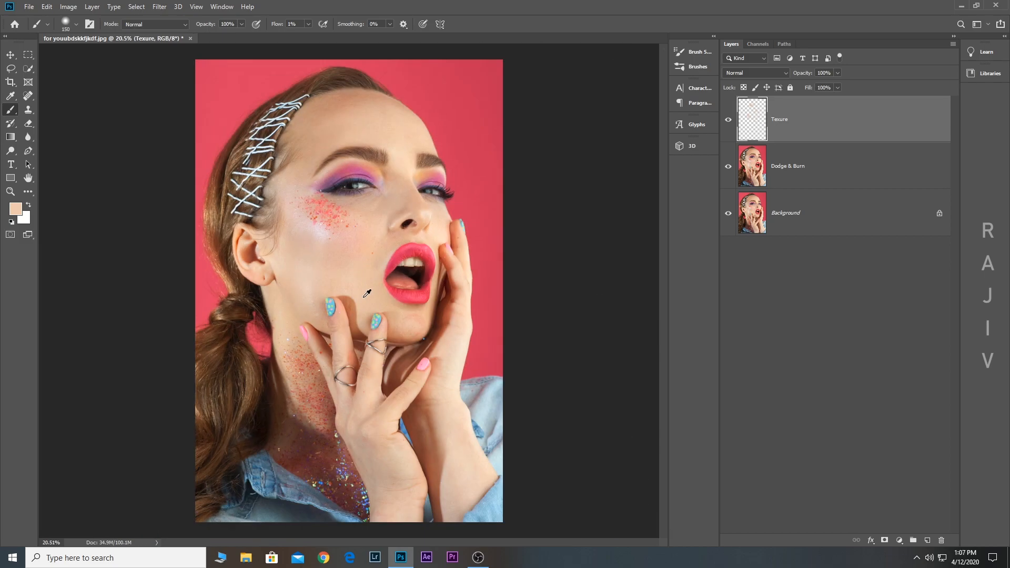
scroll(366, 258, up, 2)
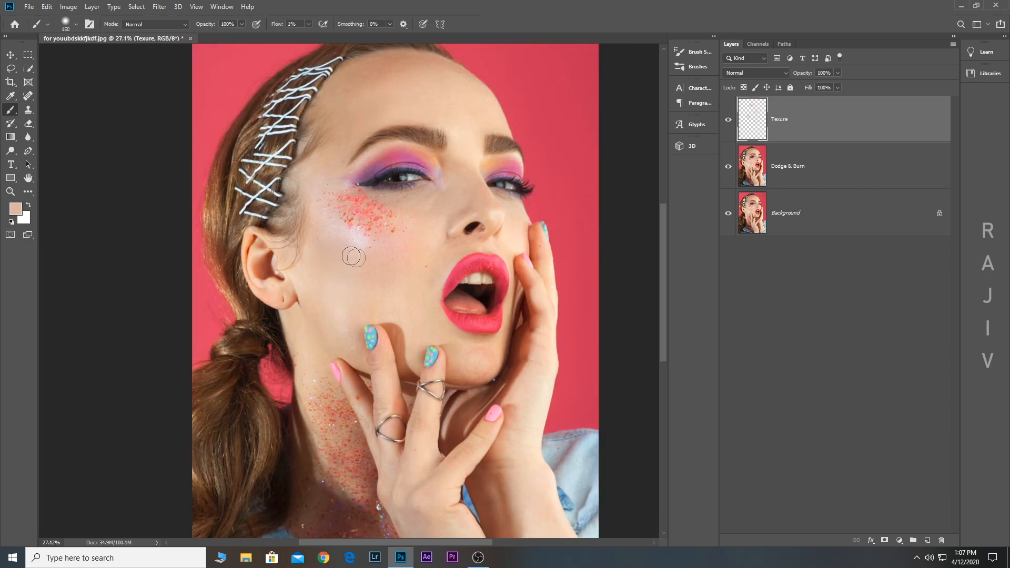
drag(417, 305, 402, 330)
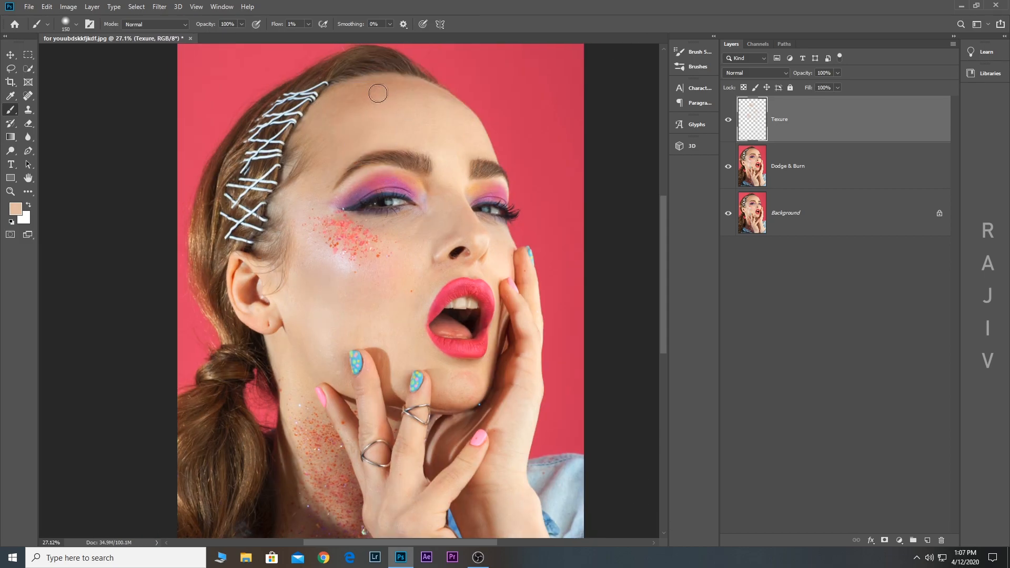
Even out the reddish patches along the hairline and upper forehead with sampled skin tones, reducing the brush to 60 px
scroll(379, 95, up, 14)
key(bracketleft)
key(bracketleft)
key(bracketleft)
key(bracketleft)
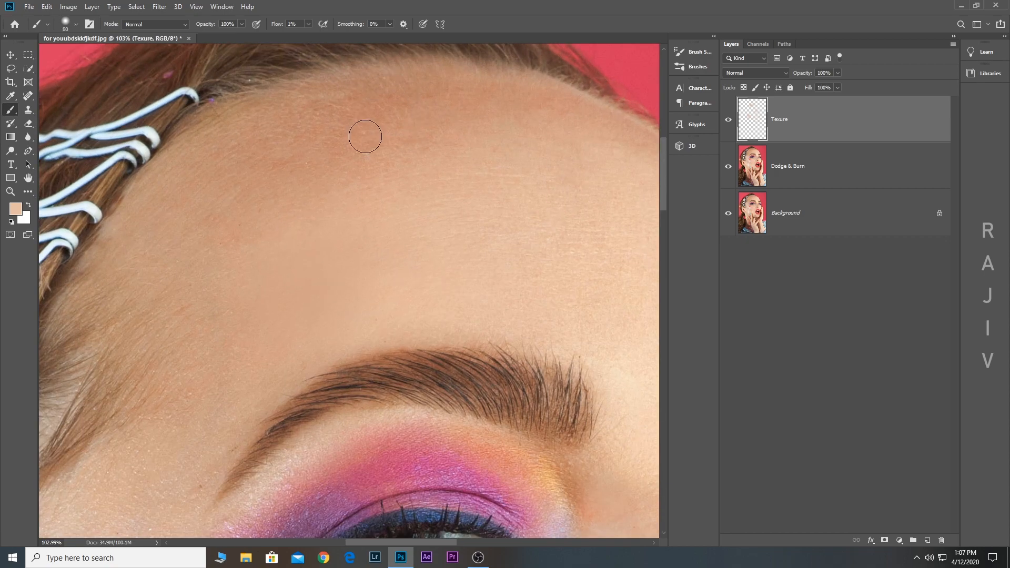
alt+click(397, 119)
key(bracketleft)
key(bracketleft)
key(bracketleft)
drag(415, 135, 289, 137)
alt+click(415, 115)
drag(159, 200, 415, 116)
alt+click(403, 106)
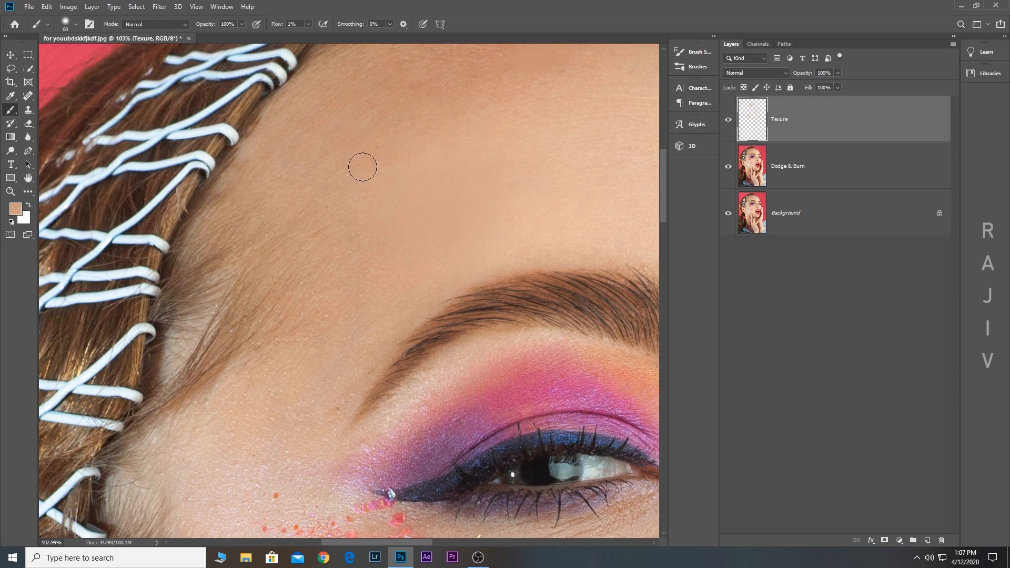
Toggle the Texure layer's visibility to compare the whole portrait with and without the skin smoothing
scroll(399, 247, down, 20)
scroll(400, 248, up, 5)
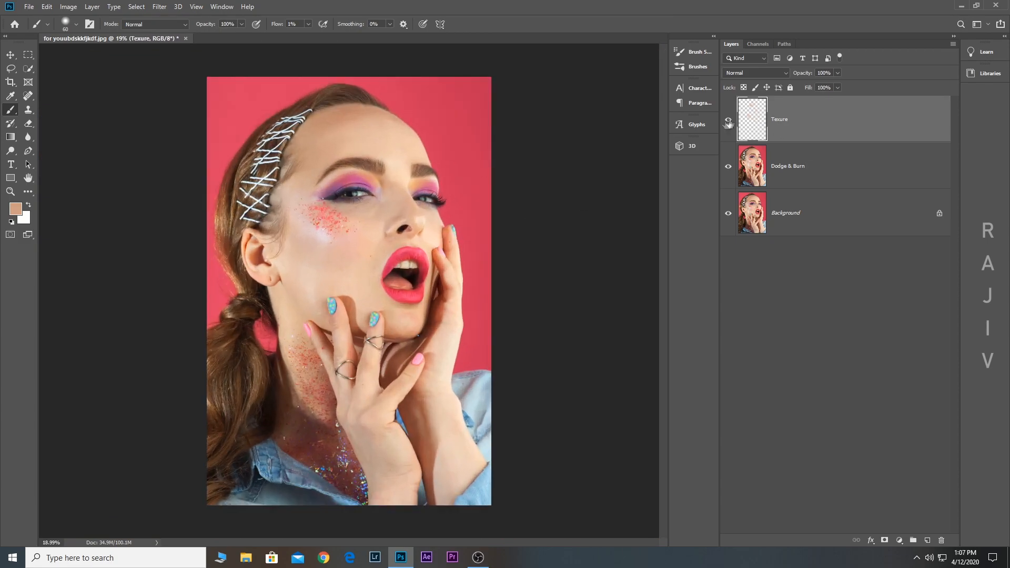
click(728, 121)
click(729, 122)
click(729, 122)
click(728, 122)
click(728, 120)
click(729, 121)
Paint sampled lip pinks over the upper lip with the 60 px brush at 1% flow and compare using the Texure layer's visibility
scroll(497, 246, up, 12)
alt+click(187, 299)
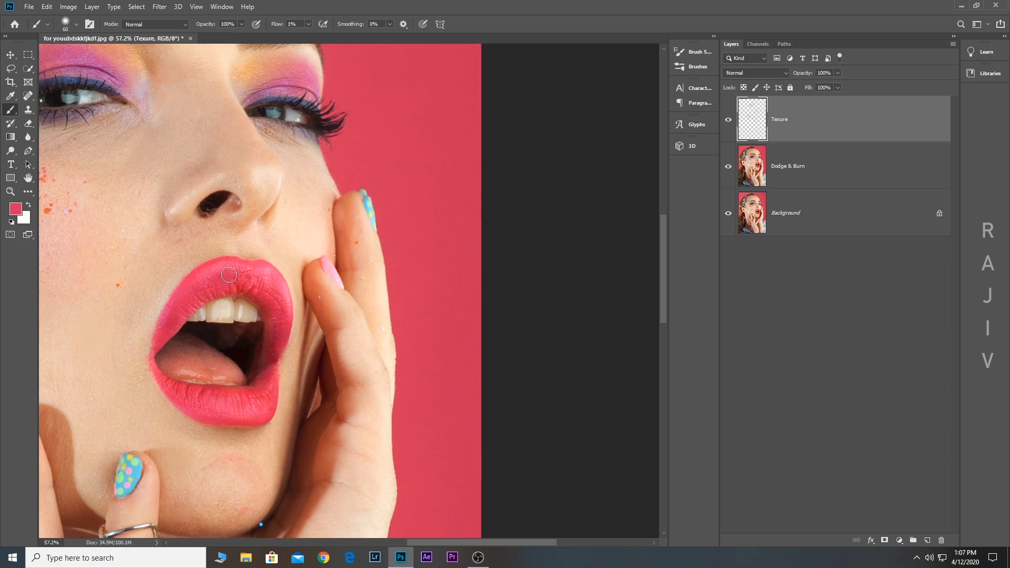
alt+click(269, 281)
scroll(247, 267, down, 16)
scroll(246, 266, up, 3)
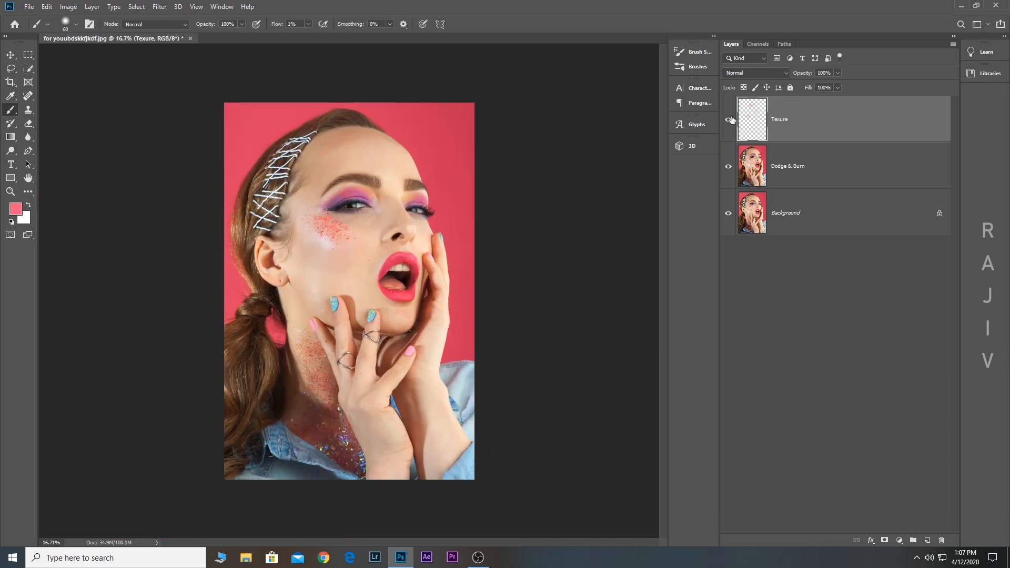
click(728, 118)
Blend sampled tones into the skin between the inner eye corner and brow, and onto the neck, with the 60 px brush
scroll(392, 197, up, 3)
alt+click(348, 184)
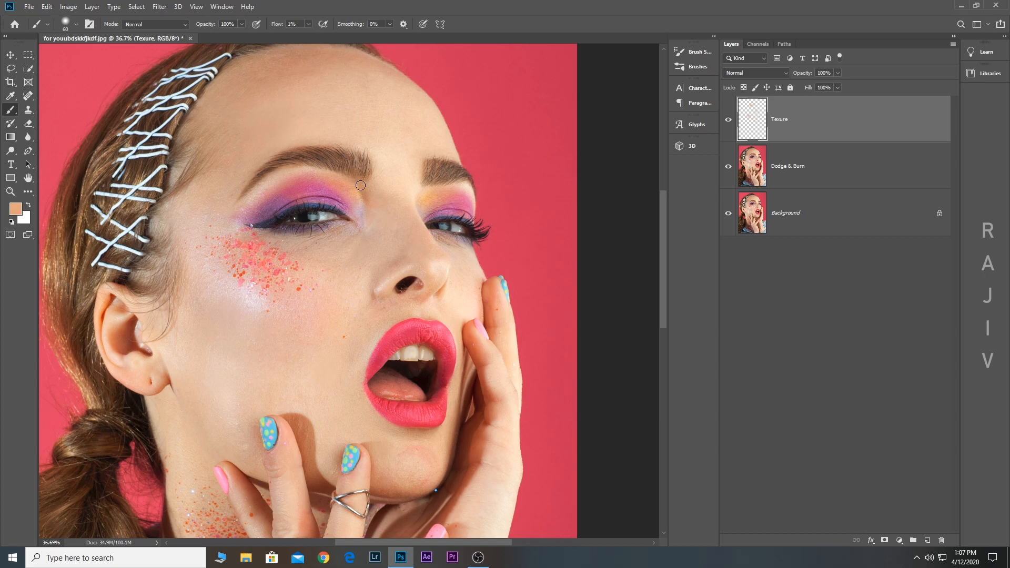
alt+click(359, 191)
drag(201, 395, 219, 216)
alt+click(211, 262)
drag(221, 332, 188, 133)
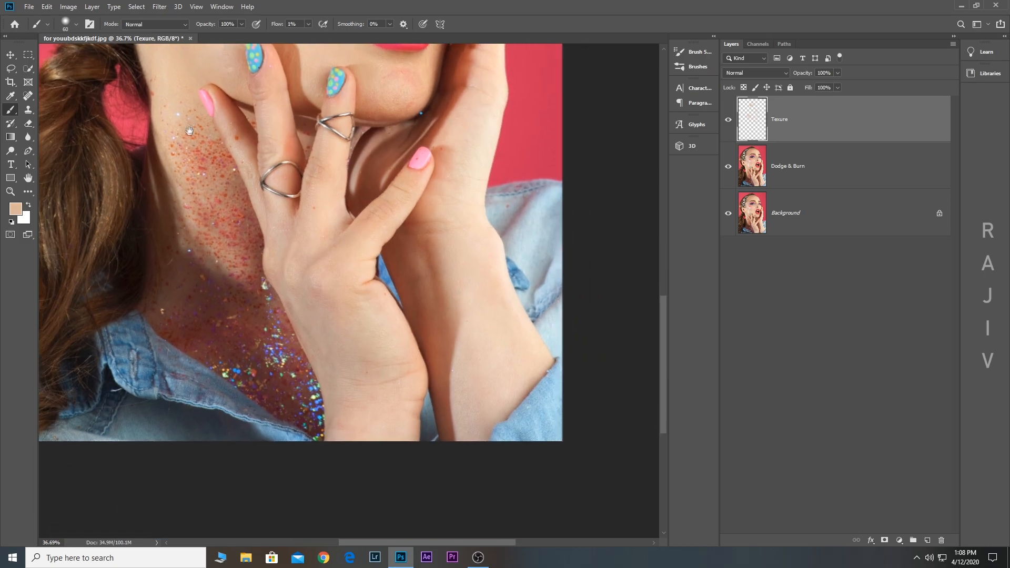
Enlarge the brush to 125 px and smooth the back of the front hand and its wrist with sampled skin tones
drag(380, 258, 294, 262)
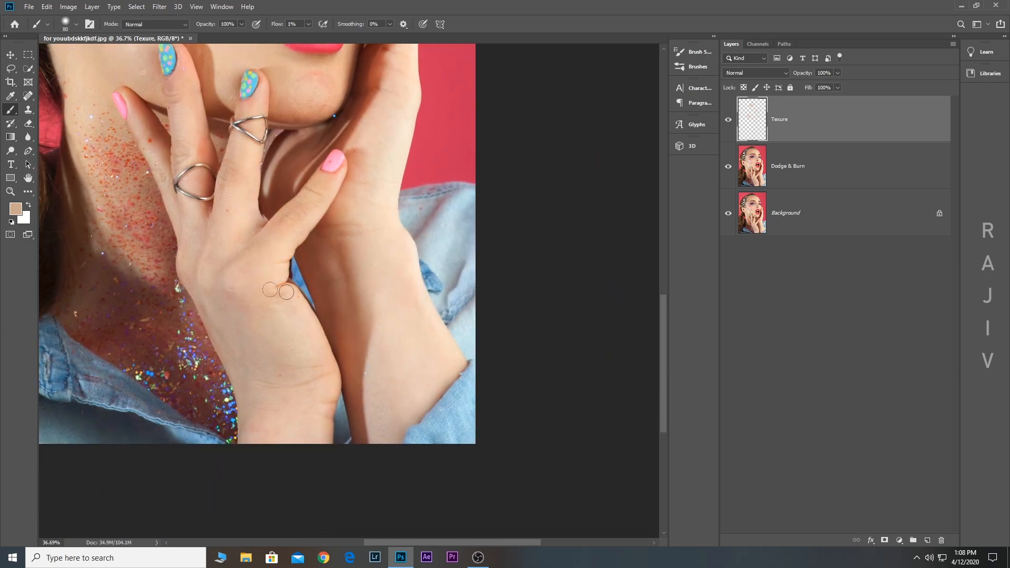
key(bracketright)
key(bracketright)
key(bracketright)
alt+click(240, 316)
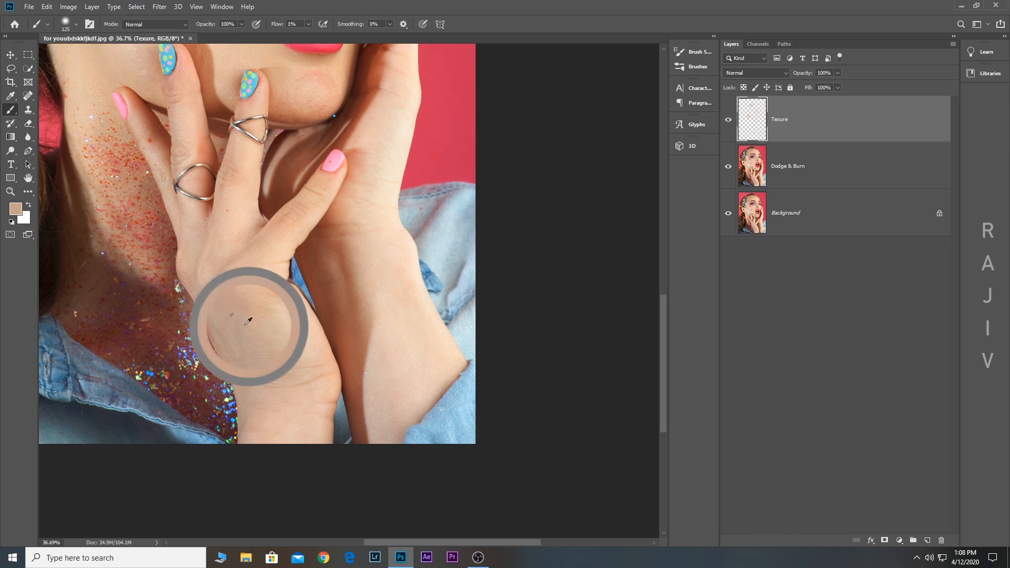
alt+click(277, 424)
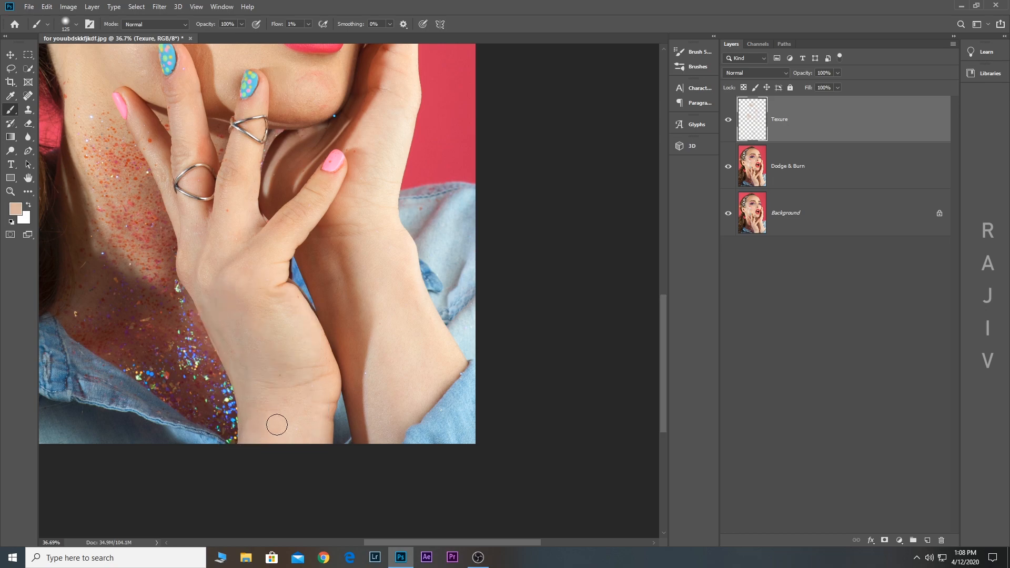
drag(286, 426, 229, 512)
Smooth the other wrist and forearm down to the denim cuff with sampled skin tones, using the 125 px brush
alt+click(340, 346)
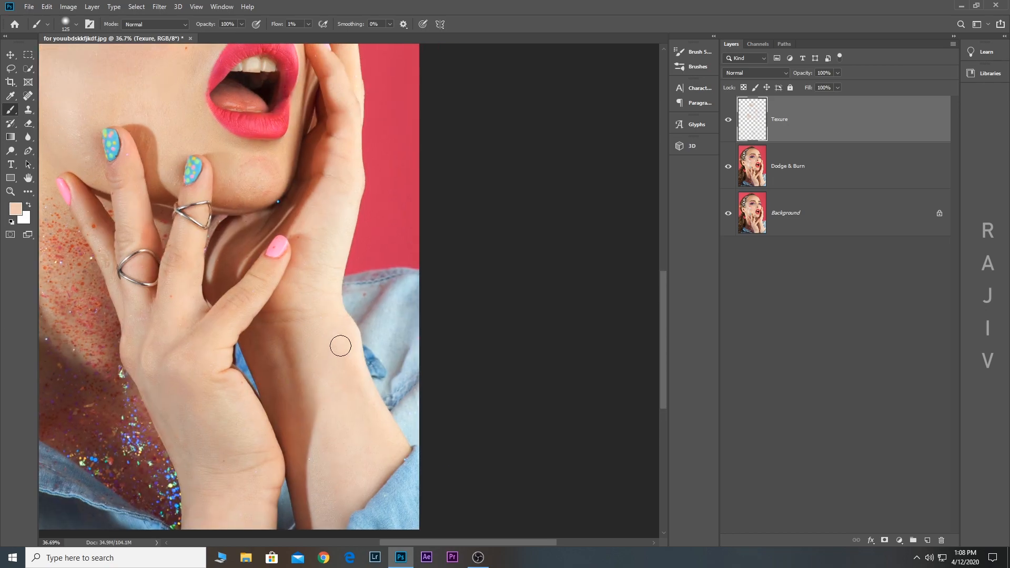
scroll(330, 487, down, 3)
alt+click(358, 421)
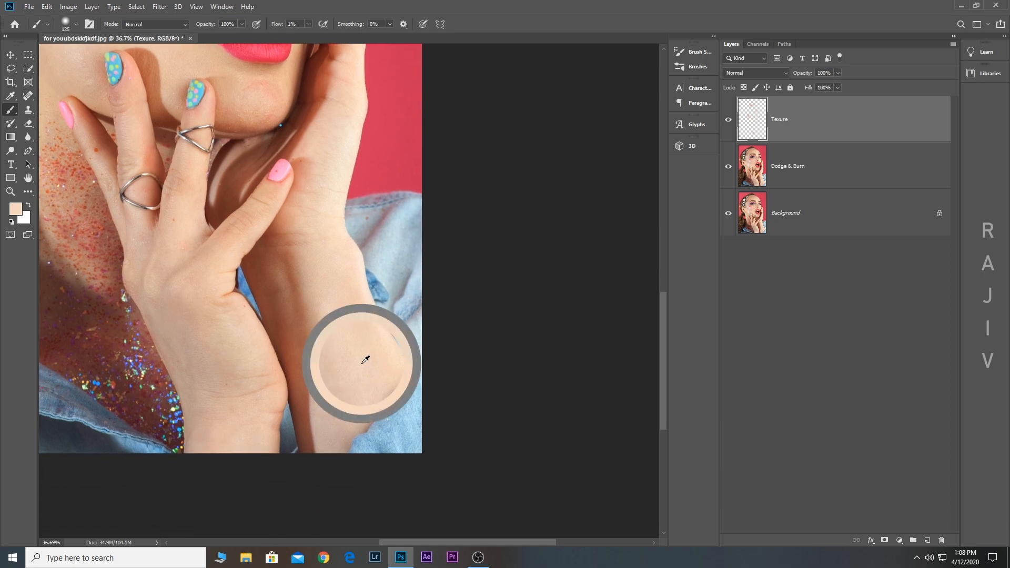
drag(321, 456, 326, 350)
alt+click(332, 288)
drag(331, 291, 343, 351)
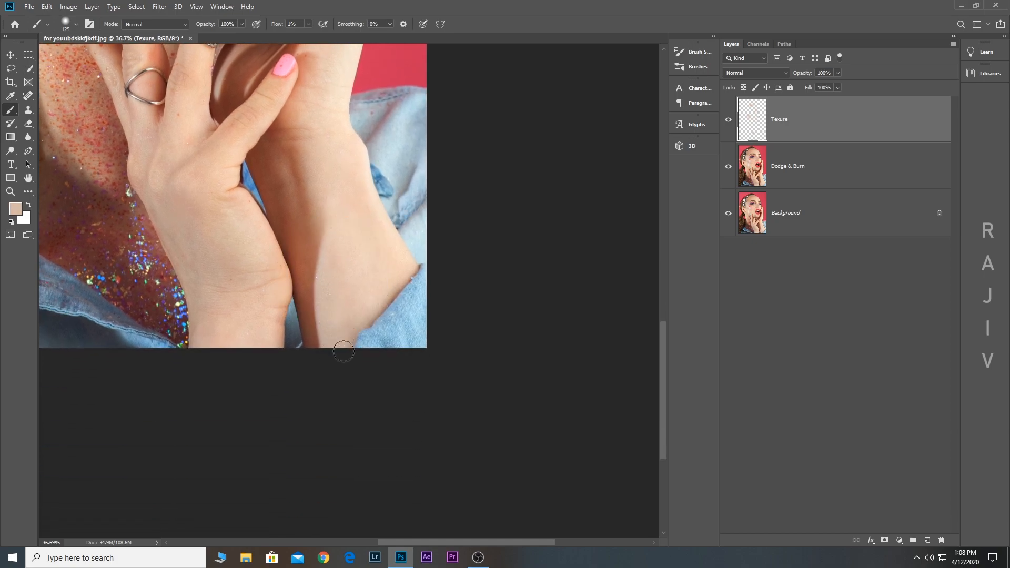
Paint a sampled skin tone over the reddish area of the chin with the 125 px brush at 1% flow
drag(334, 173, 404, 486)
scroll(325, 361, up, 2)
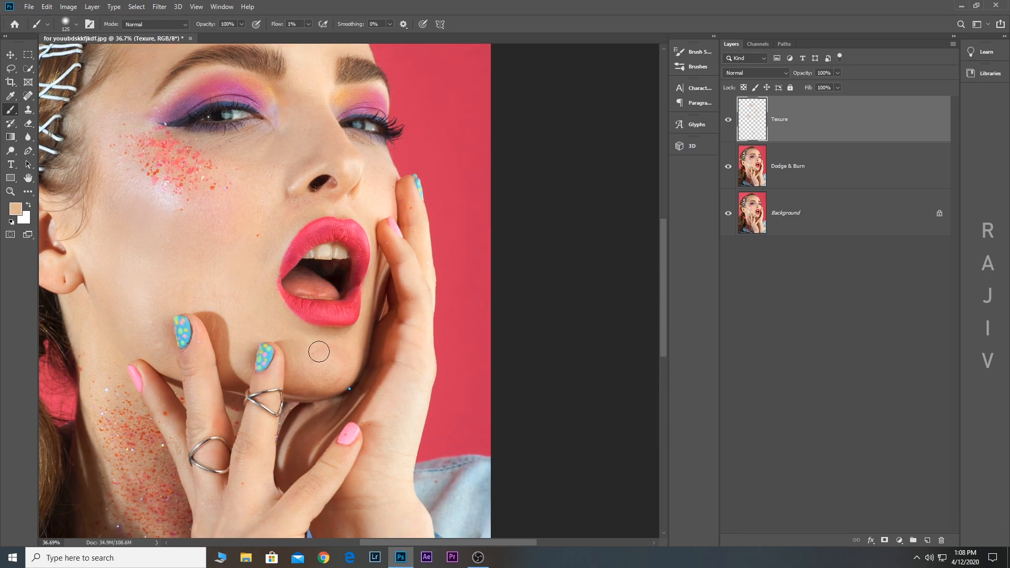
mouse_move(319, 351)
mouse_down()
mouse_move(339, 366)
mouse_move(319, 350)
mouse_move(340, 384)
mouse_up()
Compare the portrait with the Texure layer hidden and shown, and examine the cheek's skin texture up close
scroll(424, 290, down, 4)
click(729, 121)
click(729, 122)
click(730, 122)
click(729, 122)
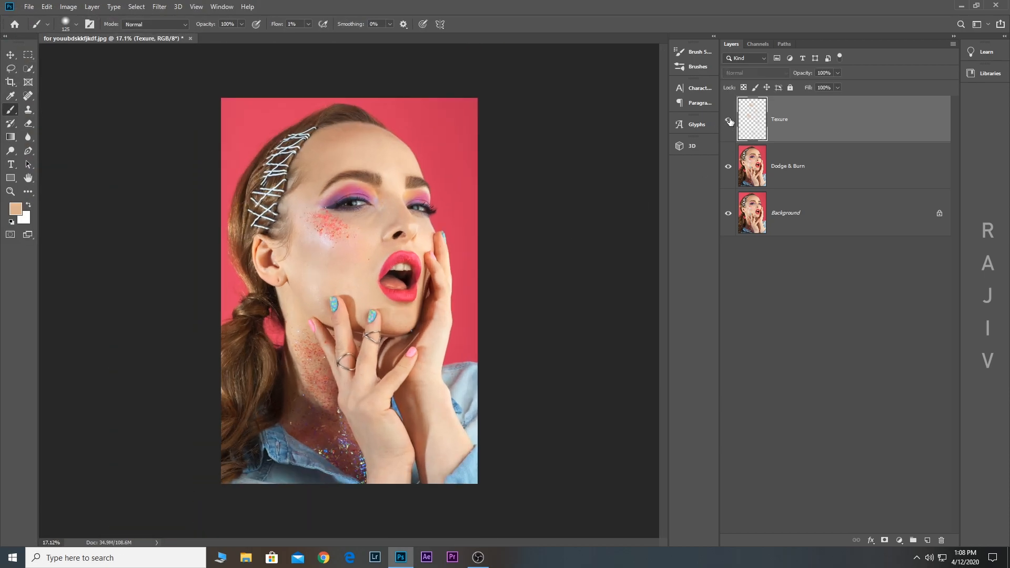
click(730, 122)
click(729, 121)
click(730, 122)
click(729, 121)
scroll(381, 219, up, 5)
scroll(371, 224, down, 3)
scroll(303, 348, up, 5)
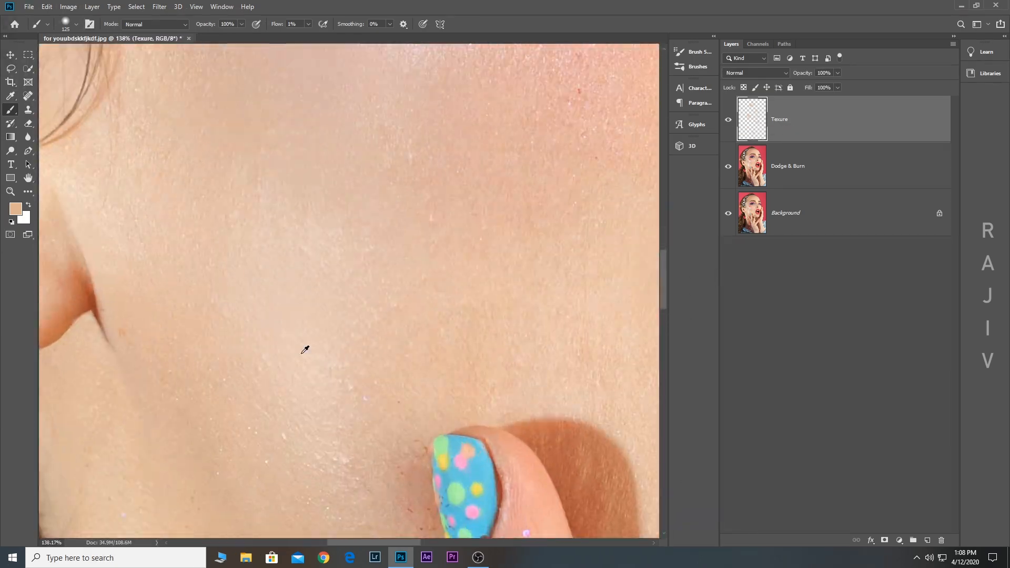
scroll(318, 344, down, 7)
scroll(353, 201, up, 2)
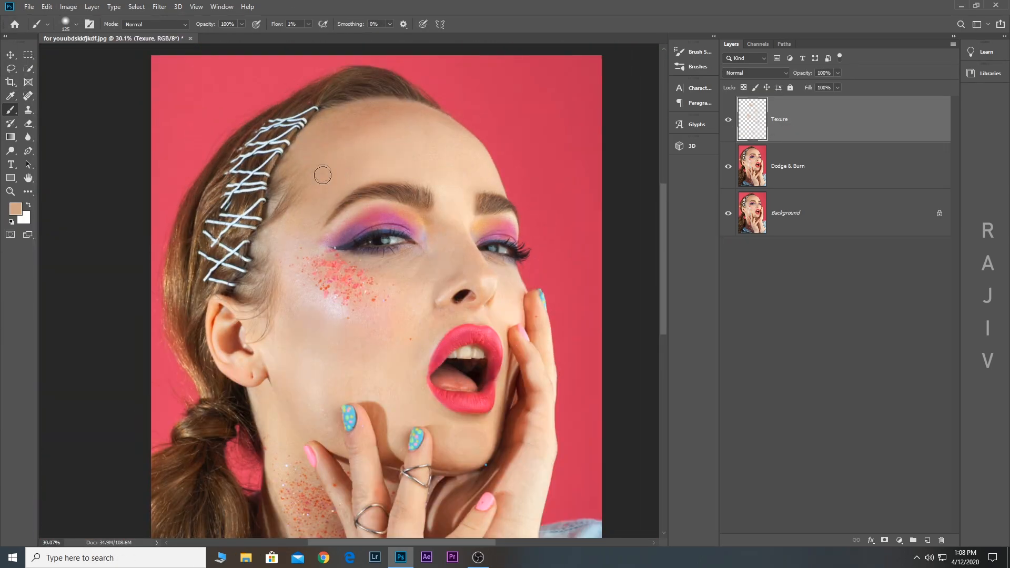
scroll(491, 261, down, 3)
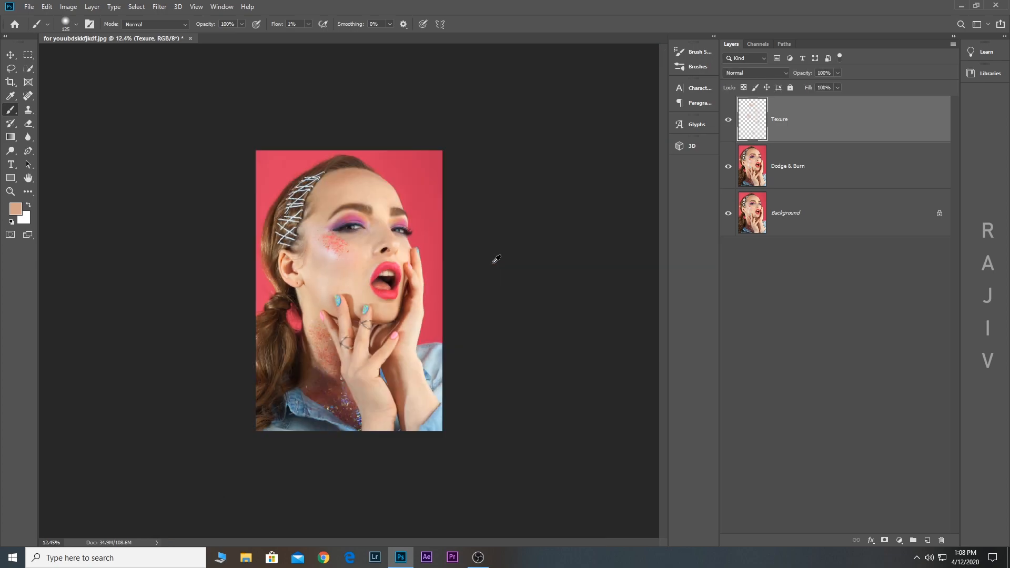
scroll(346, 213, up, 3)
Blend sampled tones into both eyes' eyeshadow and the skin beneath the inner eye corner, and compare using the Texure layer's visibility
alt+click(372, 208)
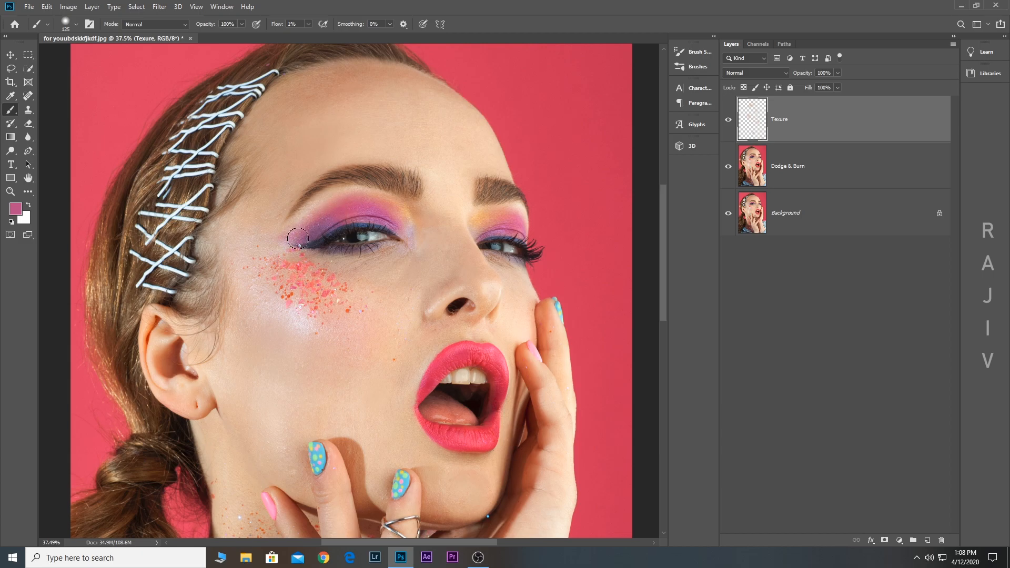
alt+click(502, 218)
alt+click(403, 258)
click(730, 120)
scroll(342, 135, up, 2)
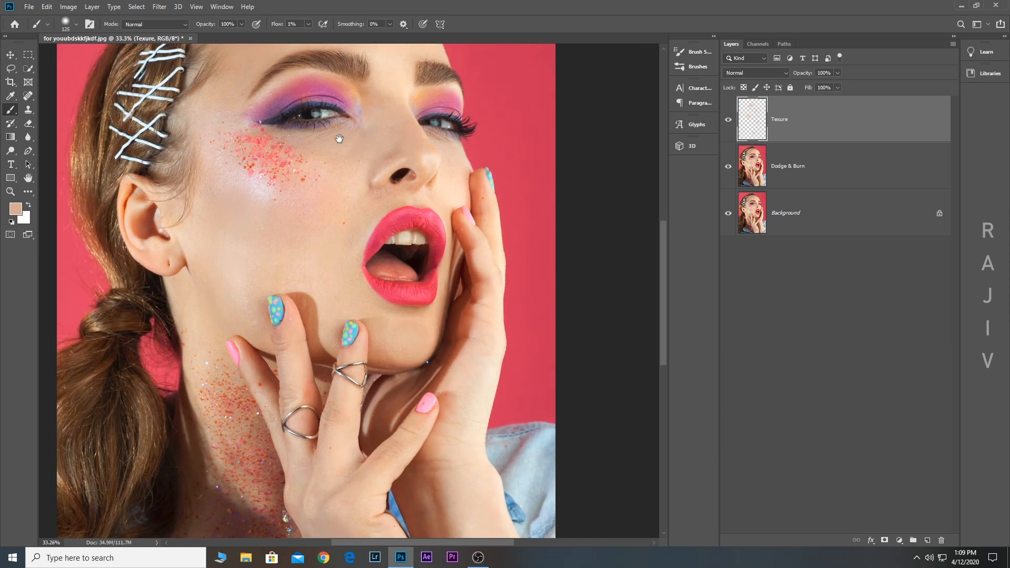
Compare the face with the Texure layer hidden and shown
click(729, 120)
click(729, 120)
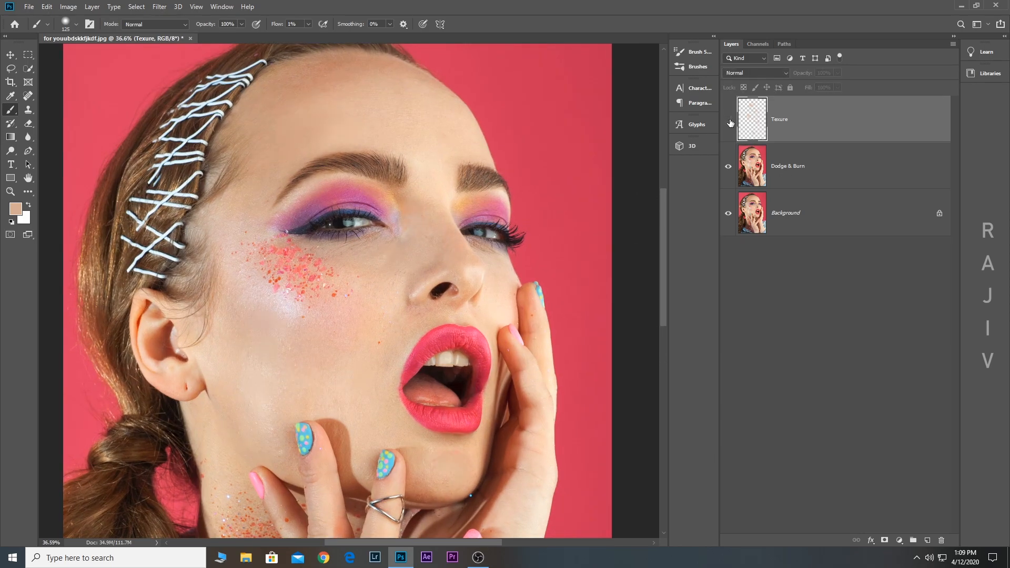
scroll(316, 345, down, 1)
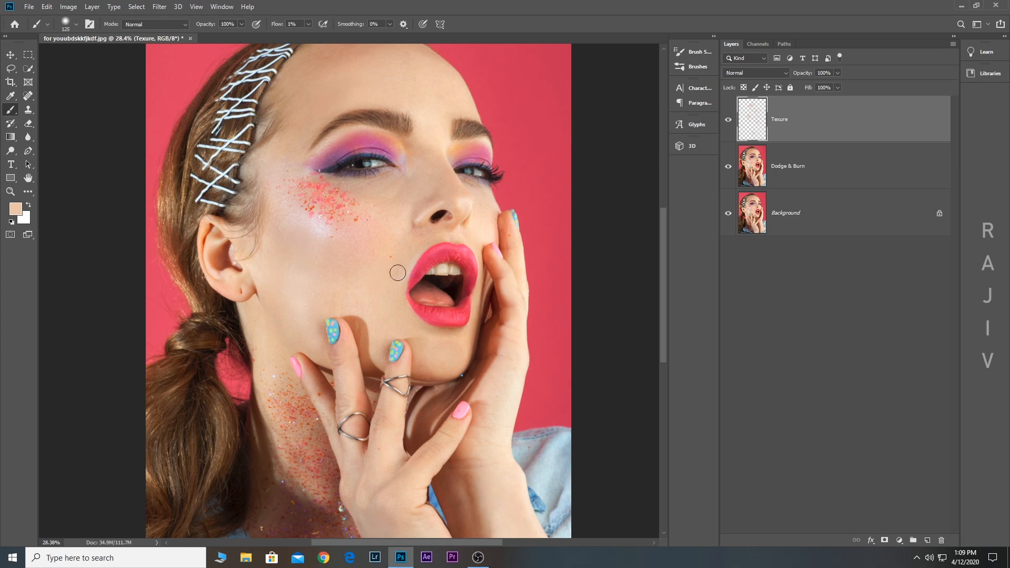
scroll(392, 288, up, 2)
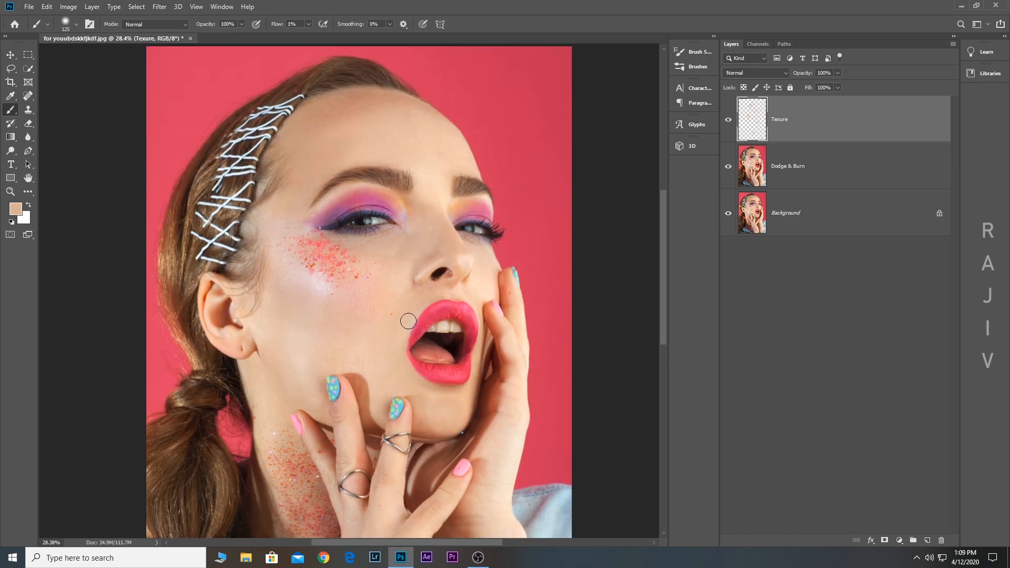
Blend sampled skin tones over the forehead and chin on the Texure layer with the 125 px brush at 1% flow
drag(384, 235, 399, 315)
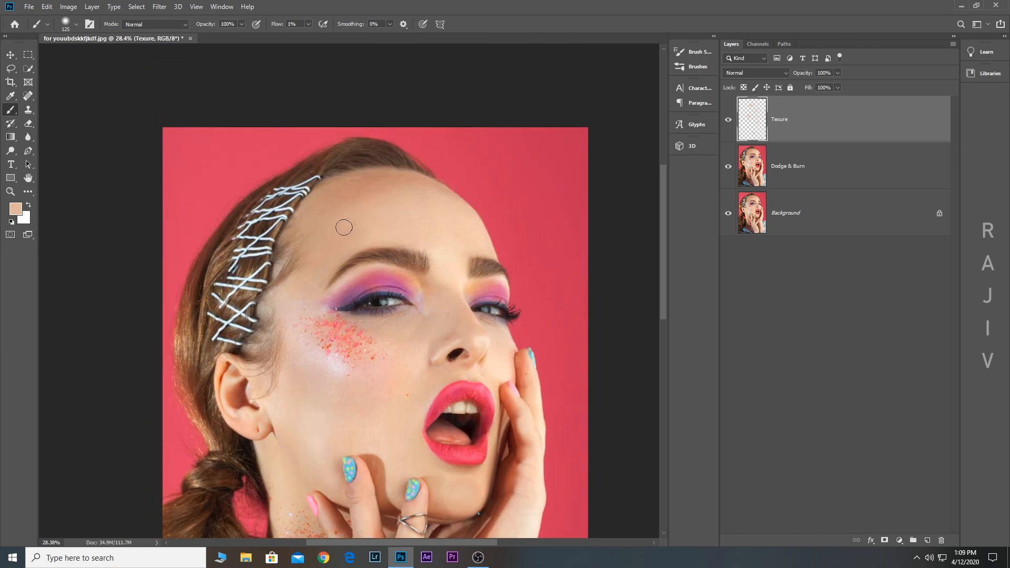
drag(344, 227, 330, 130)
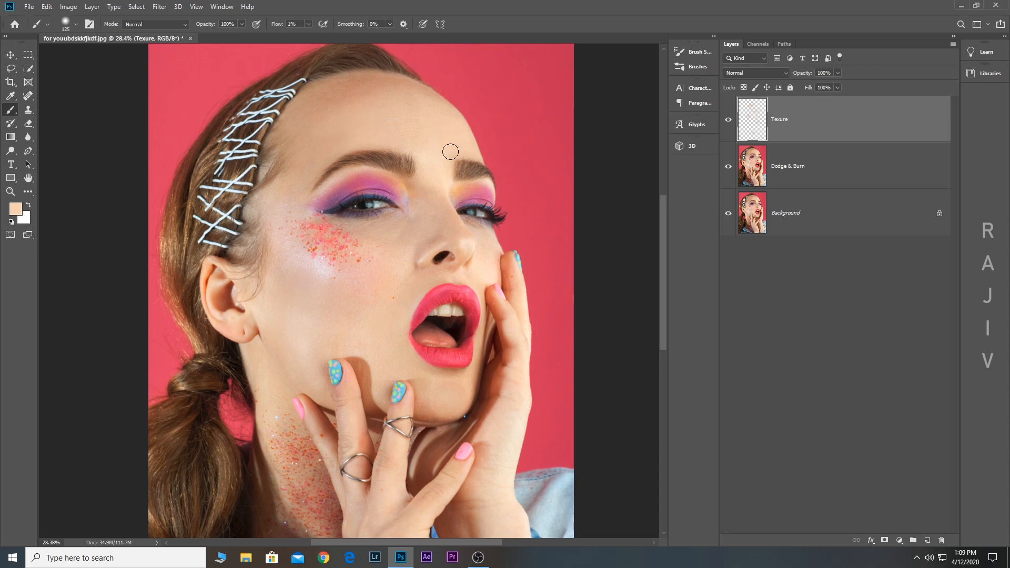
drag(418, 234, 452, 161)
alt+click(418, 152)
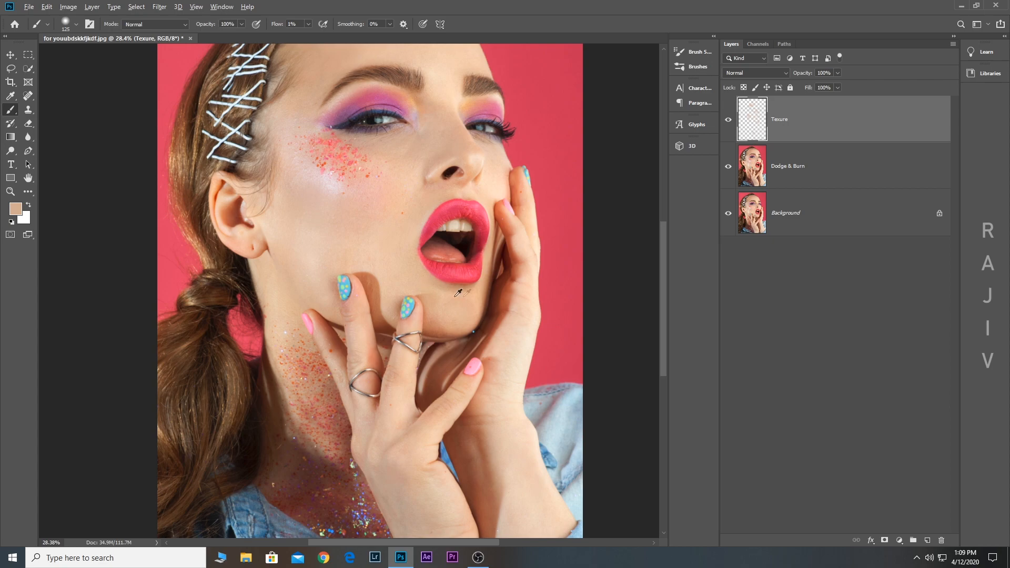
mouse_move(410, 321)
mouse_down()
mouse_move(338, 165)
mouse_move(374, 452)
mouse_up()
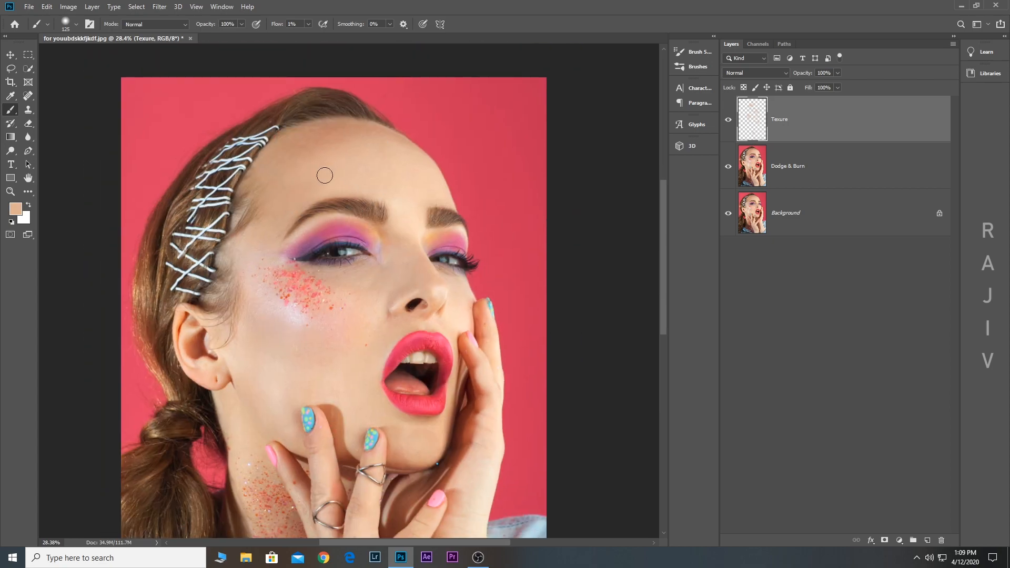
drag(320, 176, 341, 120)
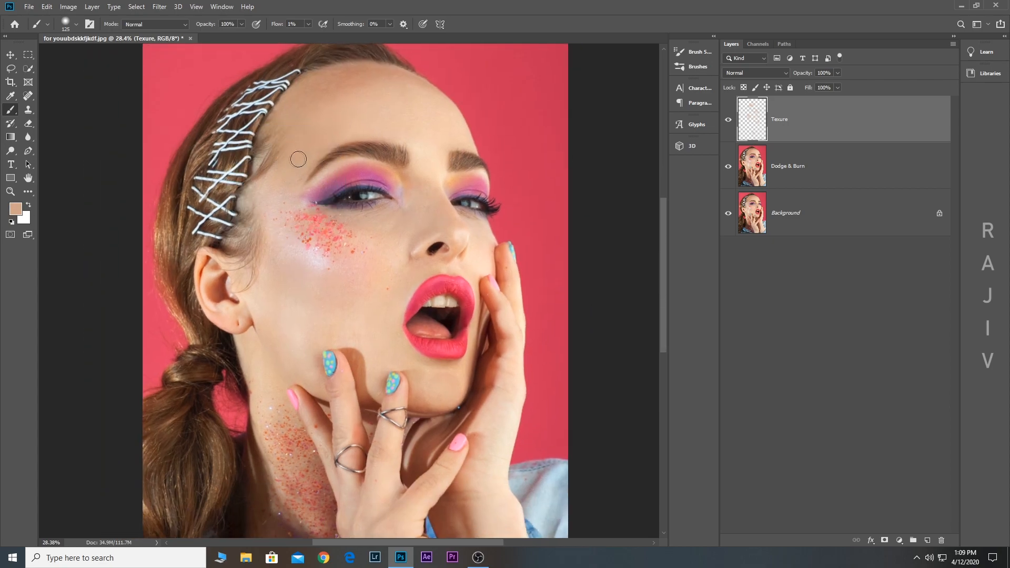
Compare the whole portrait several times with the Texure layer hidden and shown
scroll(480, 191, down, 5)
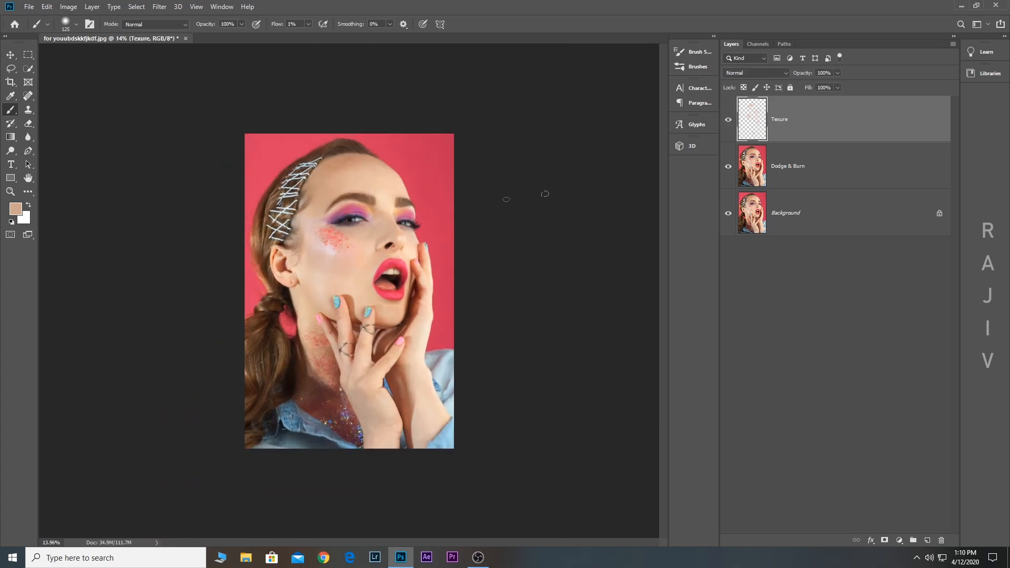
click(729, 124)
click(729, 124)
click(729, 124)
click(729, 124)
click(729, 124)
click(729, 124)
scroll(337, 281, up, 2)
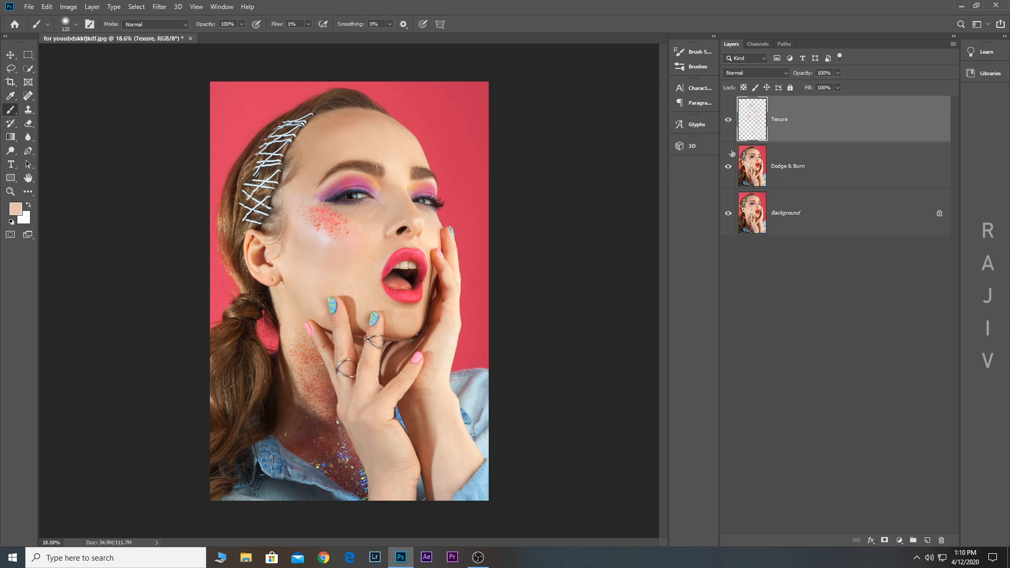
Dodge the cheek's midtones at 1% exposure on the Dodge & Burn layer, and compare using that layer's visibility
click(834, 171)
click(11, 155)
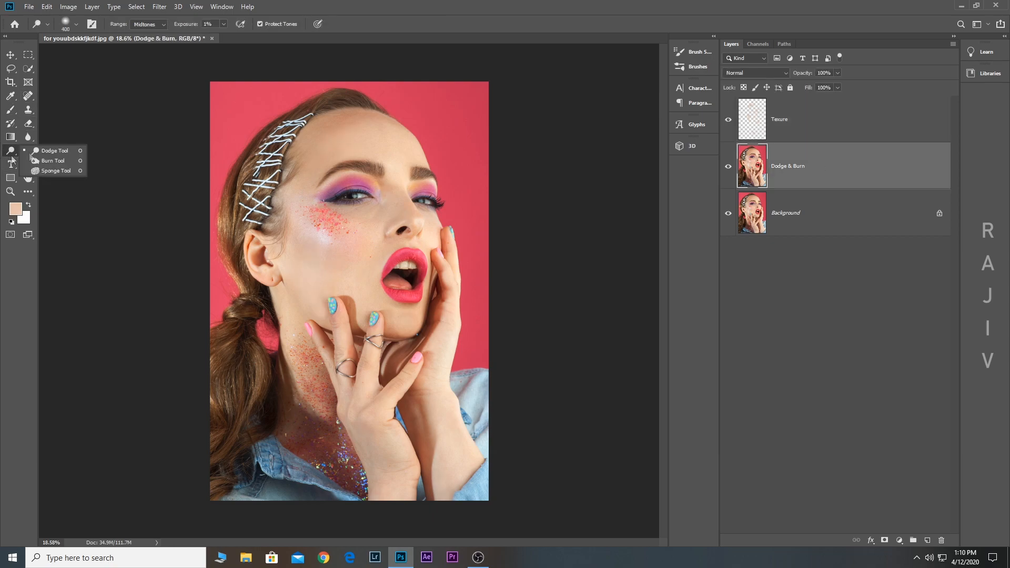
click(50, 150)
key(bracketleft)
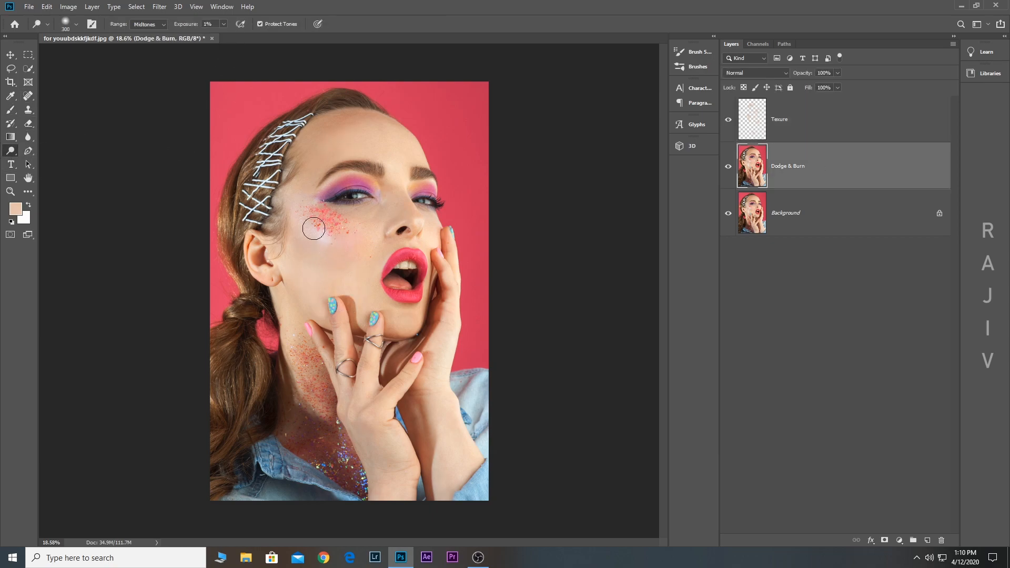
key(bracketright)
click(727, 167)
click(729, 168)
Burn the cheek's midtones at 2% exposure with the 400 px brush, and compare with the Dodge & Burn layer hidden
right_click(11, 151)
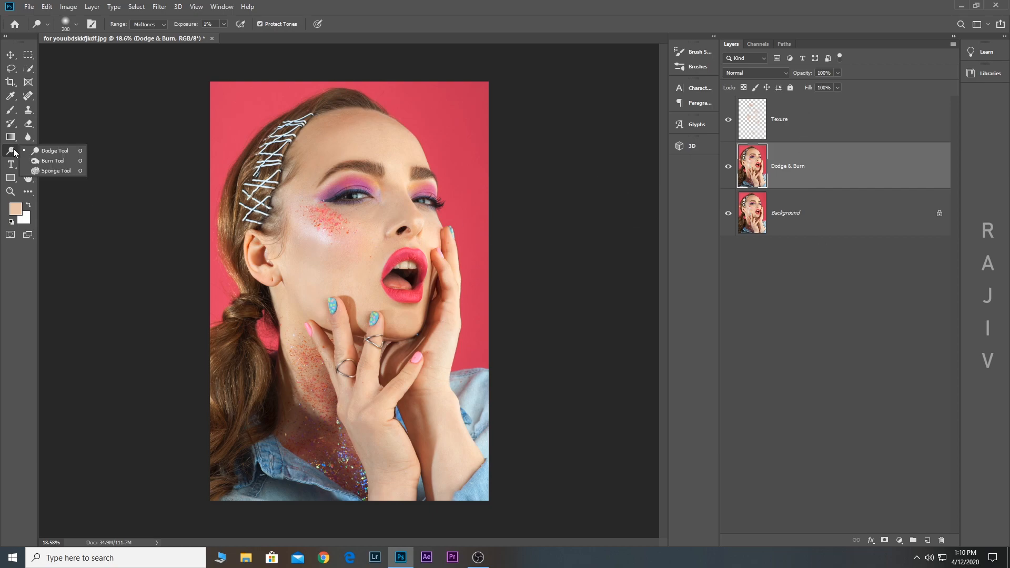
click(52, 159)
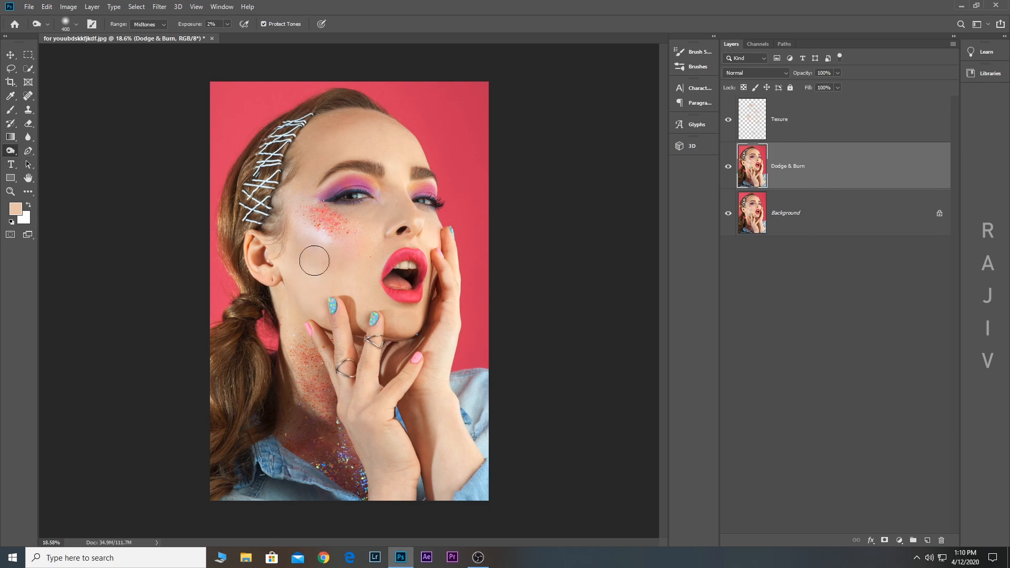
click(729, 180)
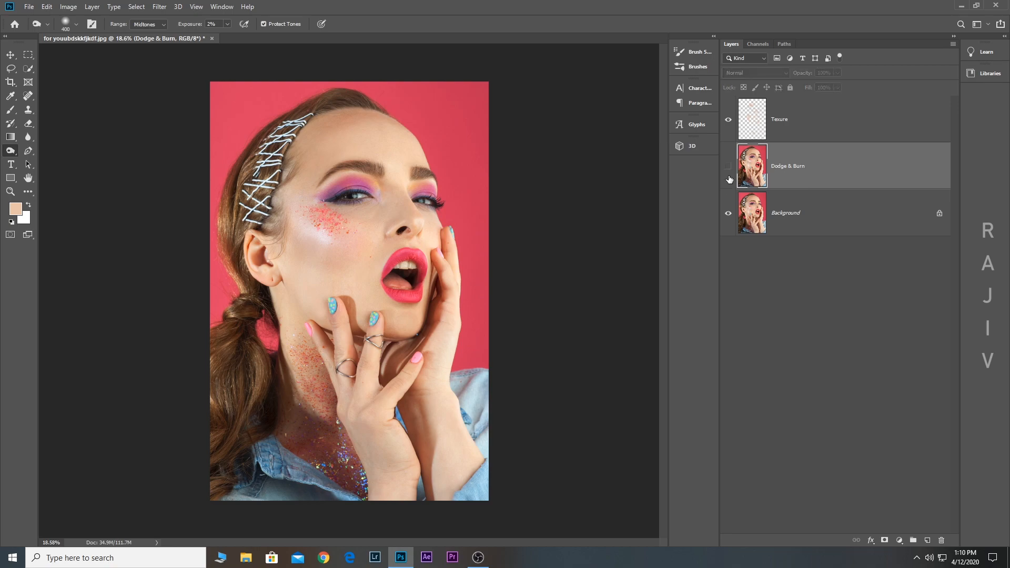
click(729, 179)
Dodge the midtones of the forehead and cheek, raising the exposure to 12%
right_click(11, 151)
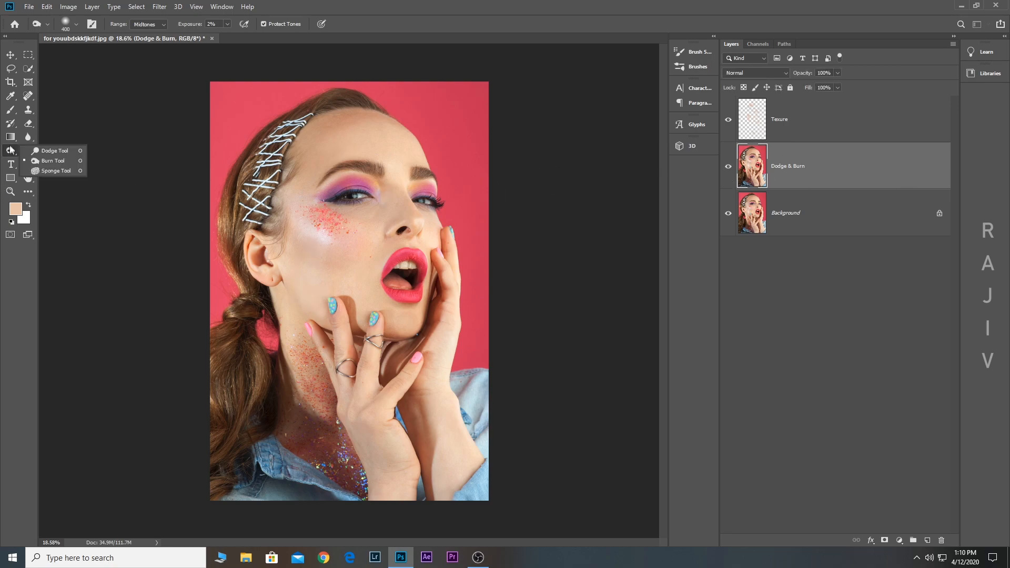
click(53, 152)
key(bracketleft)
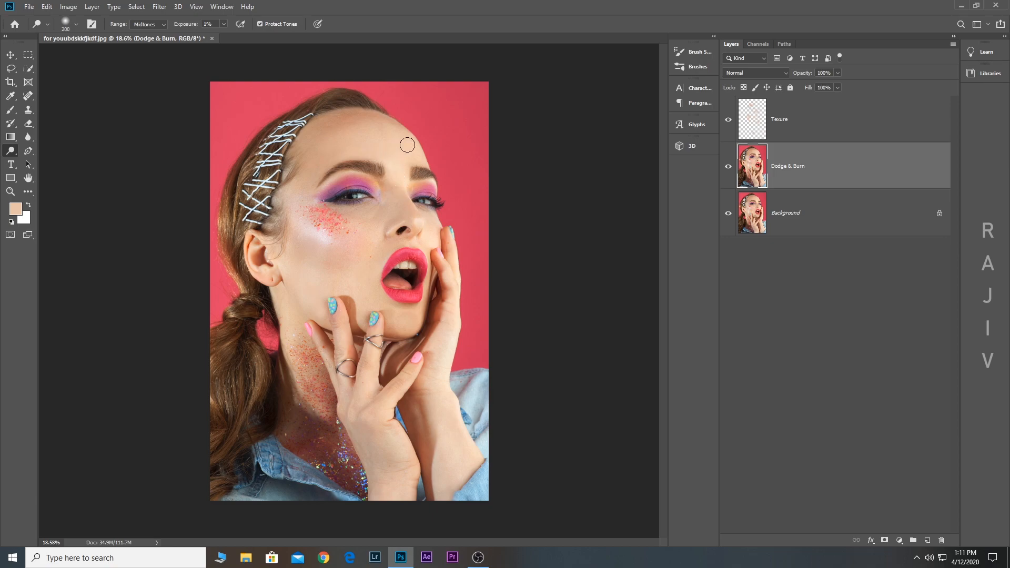
click(223, 24)
click(230, 37)
key(bracketright)
key(bracketright)
key(bracketright)
click(225, 25)
drag(223, 41, 225, 41)
key(bracketleft)
key(bracketleft)
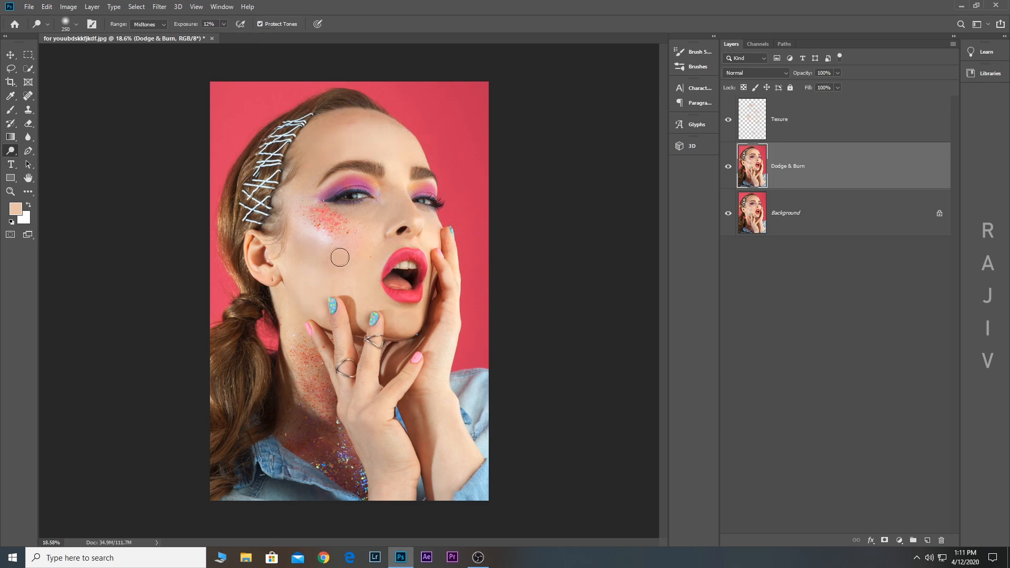
Burn the midtones of the lower cheek beside the fingers at 2% exposure with the 250 px brush
right_click(10, 151)
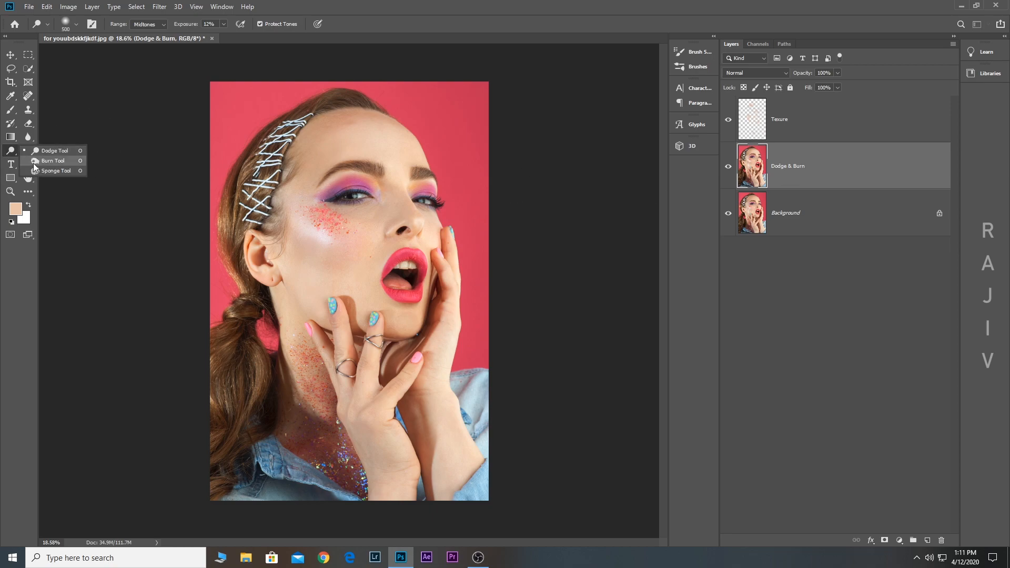
click(45, 161)
key(bracketleft)
key(bracketleft)
key(bracketleft)
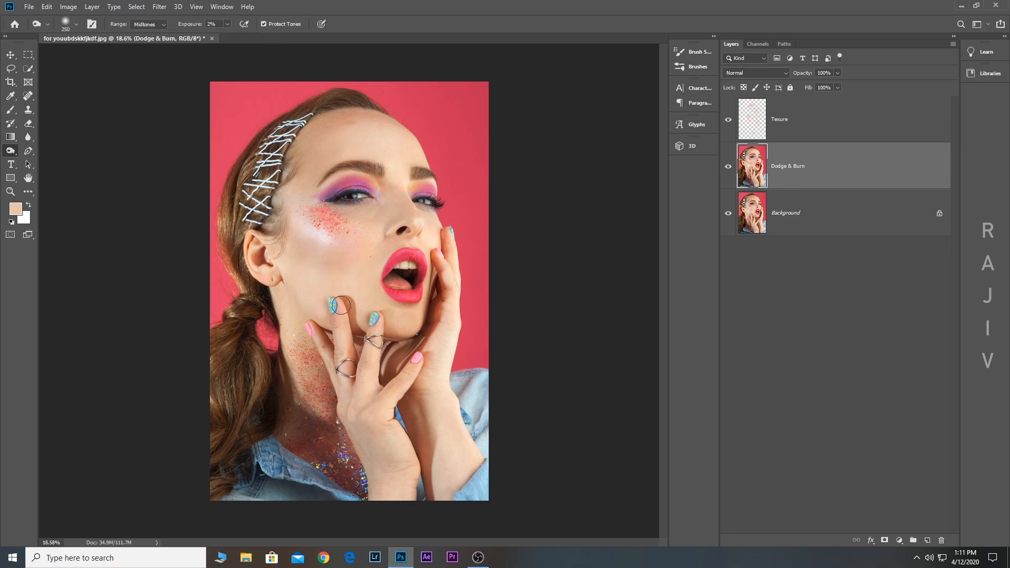
Dodge the midtones of the cheek with a large soft brush, lowering the exposure to 8%
right_click(10, 151)
click(44, 150)
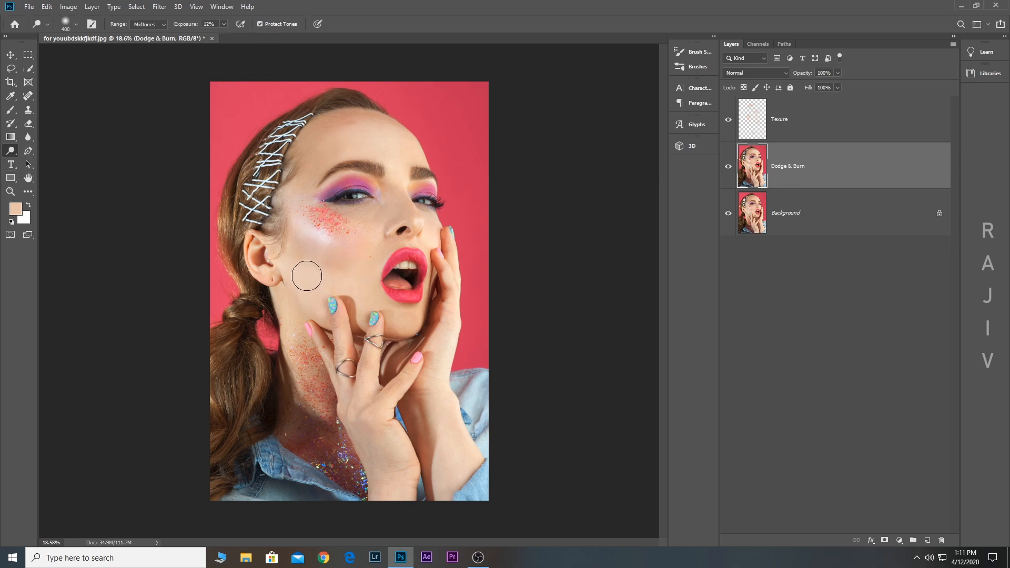
key(bracketleft)
key(bracketleft)
scroll(447, 207, down, 1)
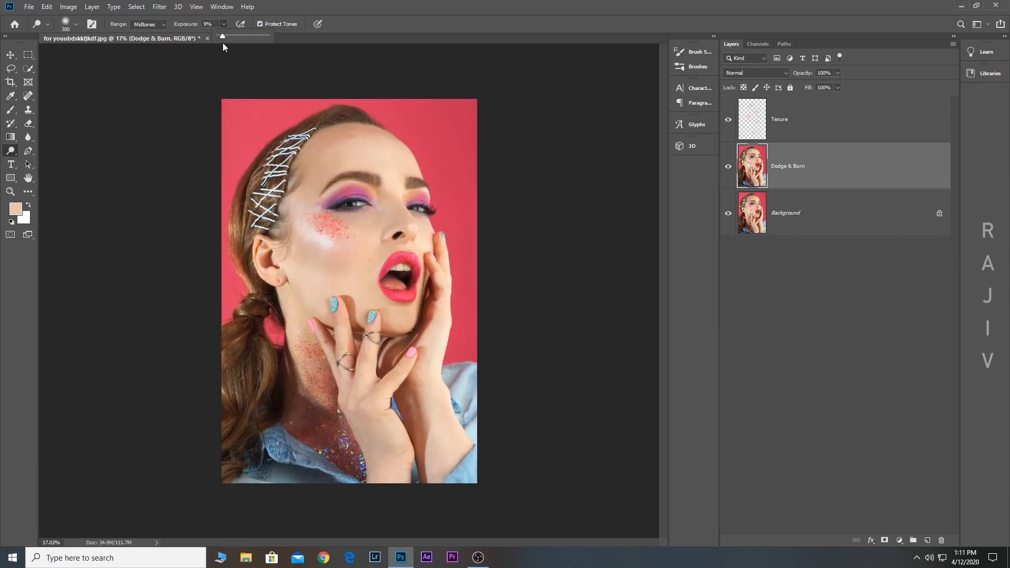
drag(222, 43, 222, 45)
click(327, 246)
key(bracketright)
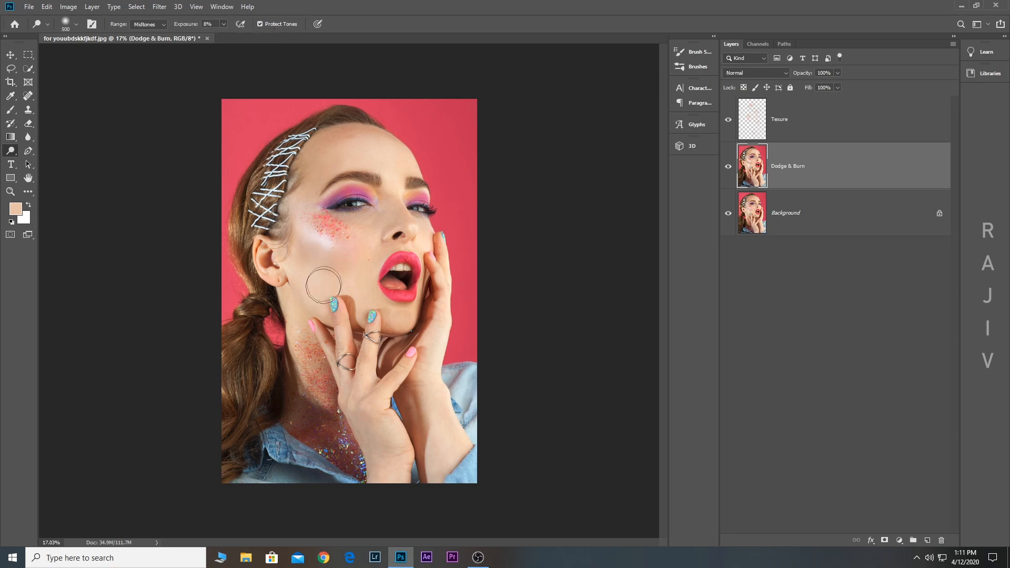
Group the Texure and Dodge & Burn layers, and compare the portrait with the group hidden and shown
click(727, 121)
click(728, 120)
shift+click(792, 138)
key(ctrl+g)
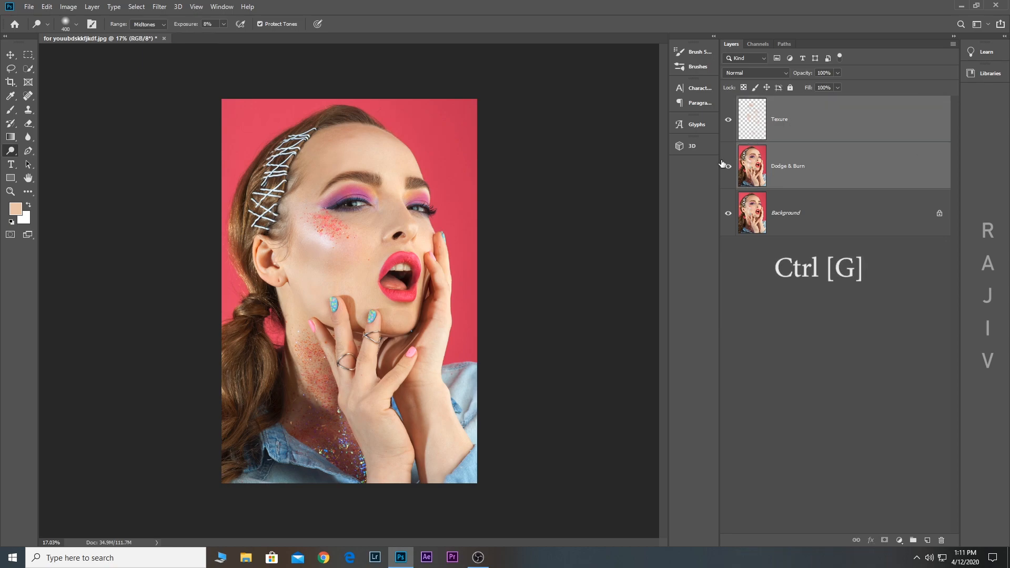
click(728, 104)
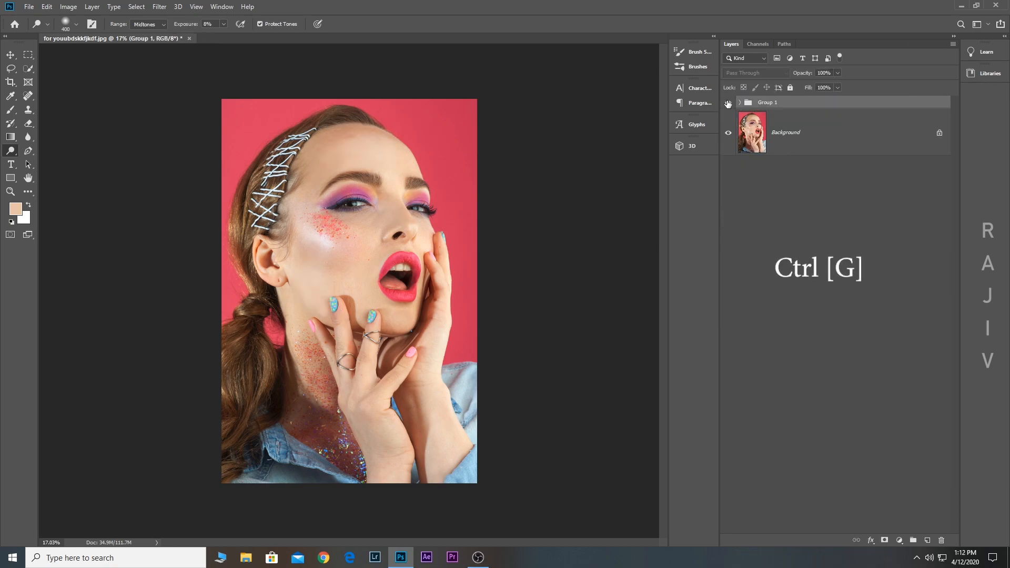
click(728, 103)
click(728, 103)
scroll(368, 292, down, 4)
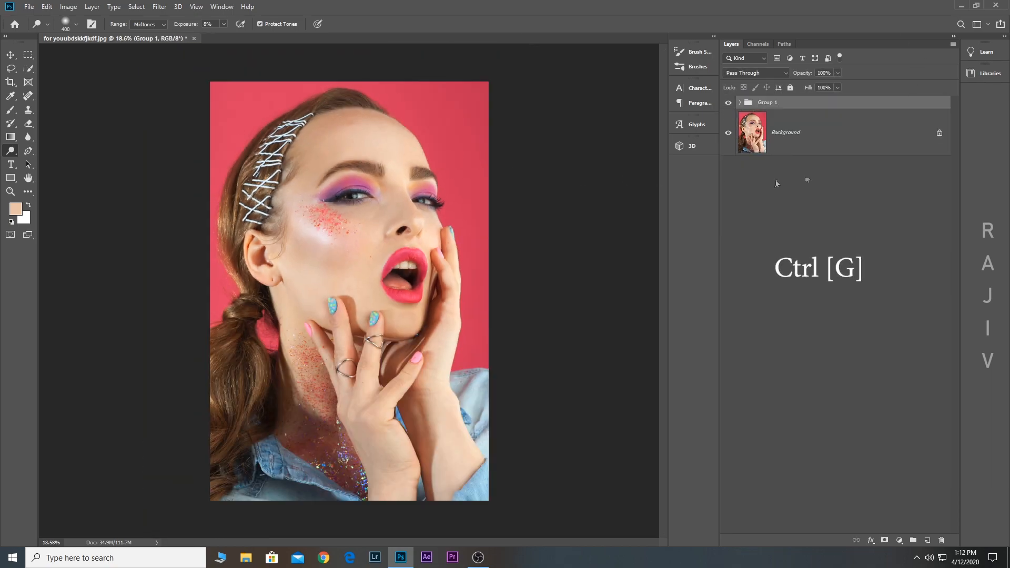
Dodge the face's midtones on the Dodge & Burn layer inside the group, using a 125 px brush at 2% exposure
click(741, 103)
click(800, 197)
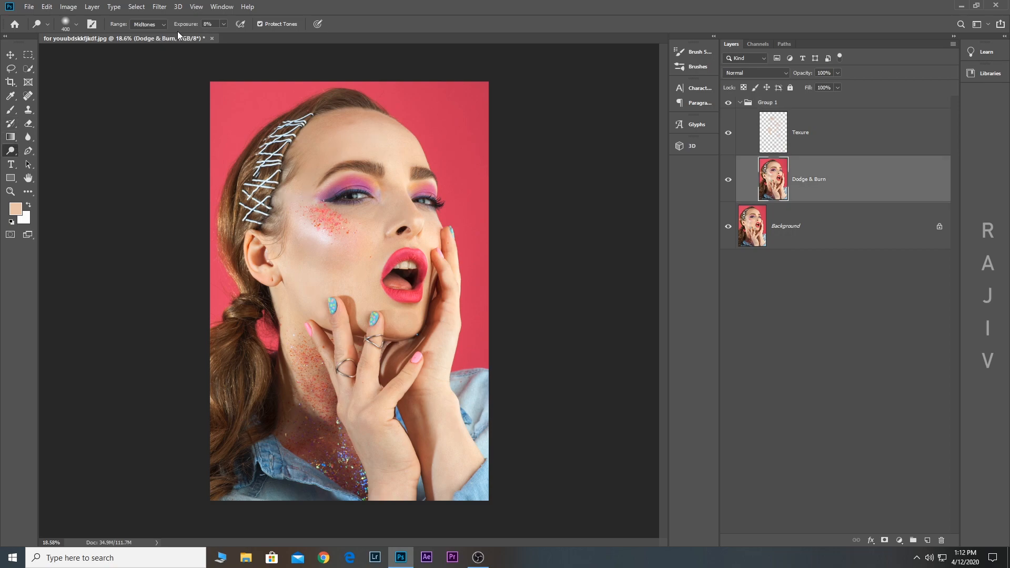
click(223, 25)
key(bracketleft)
key(bracketleft)
key(bracketleft)
key(bracketleft)
key(bracketleft)
key(bracketleft)
right_click(10, 151)
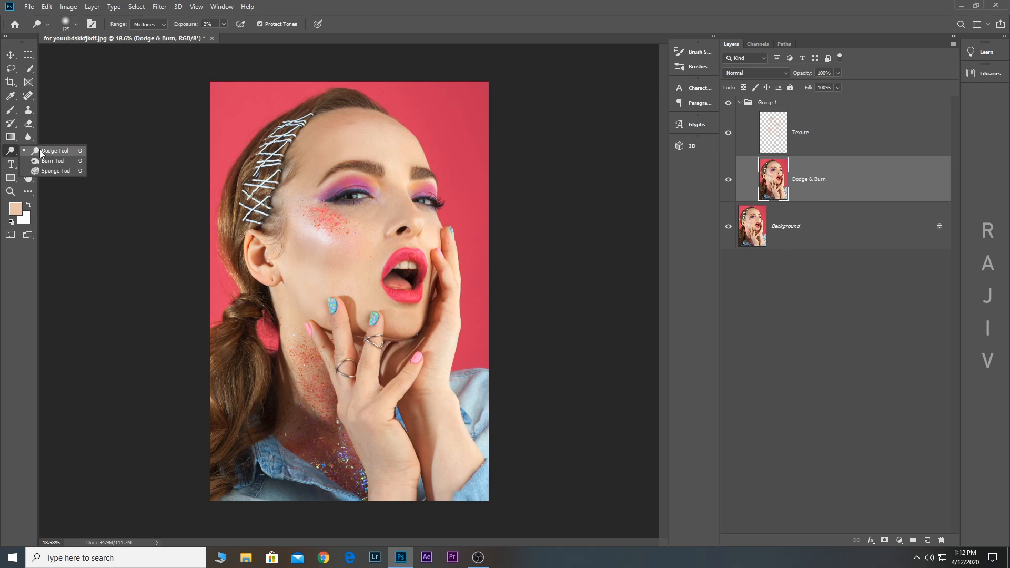
click(41, 152)
Paint sampled skin tones over the upper forehead on the Texure layer with the 125 px brush at 1% flow
scroll(329, 131, up, 5)
drag(394, 134, 389, 295)
scroll(389, 289, down, 1)
key(alt+bracketright)
key(i)
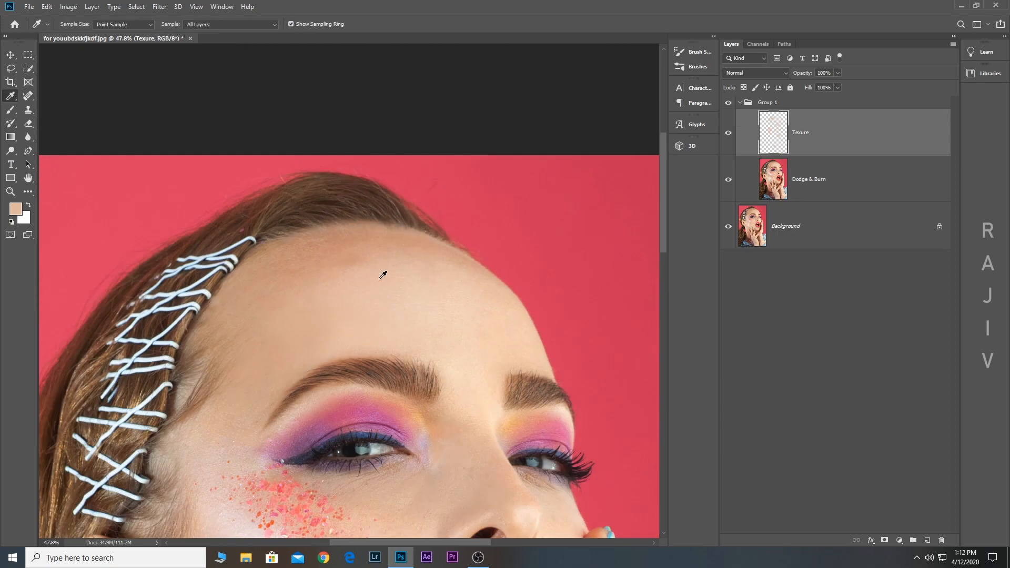
key(b)
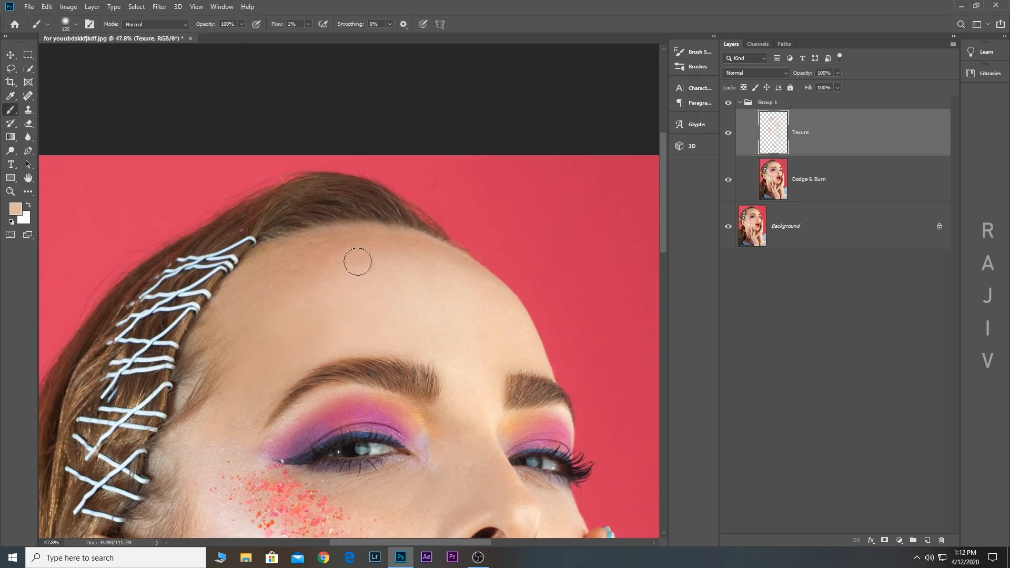
scroll(356, 261, down, 5)
scroll(335, 123, up, 6)
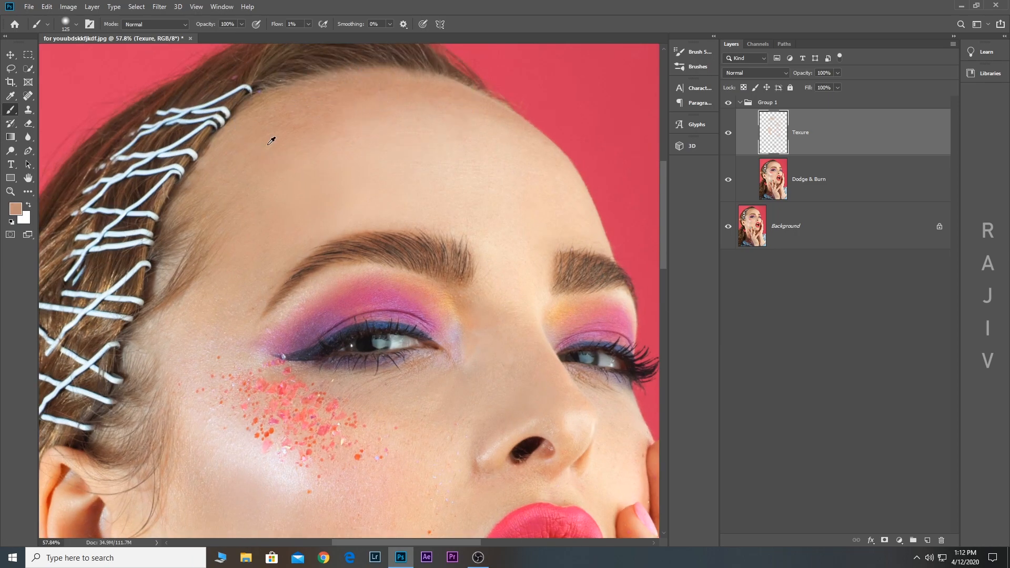
alt+click(271, 141)
scroll(459, 251, down, 4)
scroll(459, 251, up, 1)
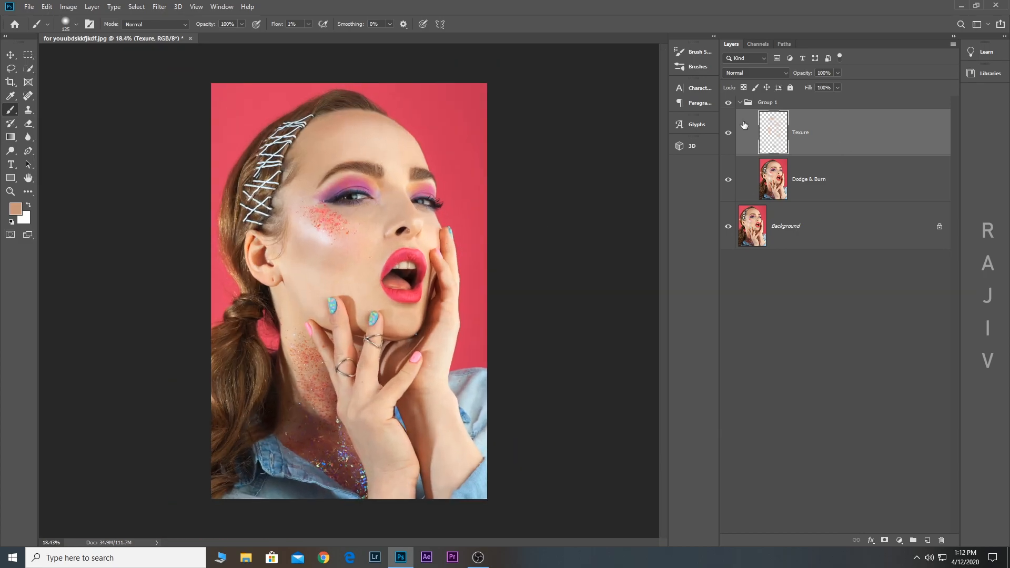
Compare the full portrait repeatedly with Group 1 hidden and shown
click(729, 103)
click(729, 103)
click(728, 103)
click(728, 103)
click(729, 103)
click(729, 103)
click(728, 103)
click(728, 103)
click(729, 103)
click(728, 103)
Examine the cheek, eyes and lips up close with the Texure layer selected
click(794, 357)
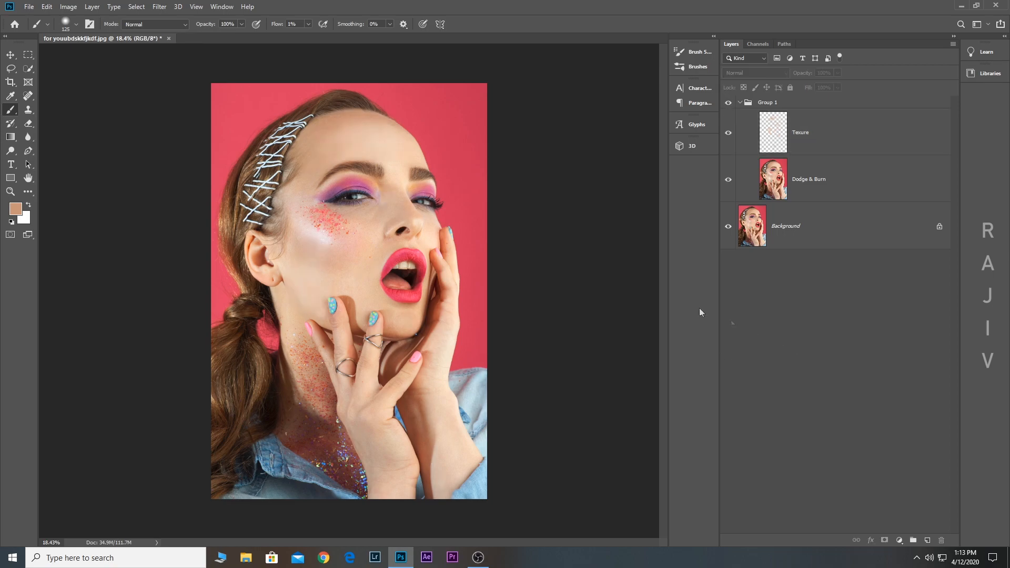
click(814, 141)
scroll(349, 212, up, 12)
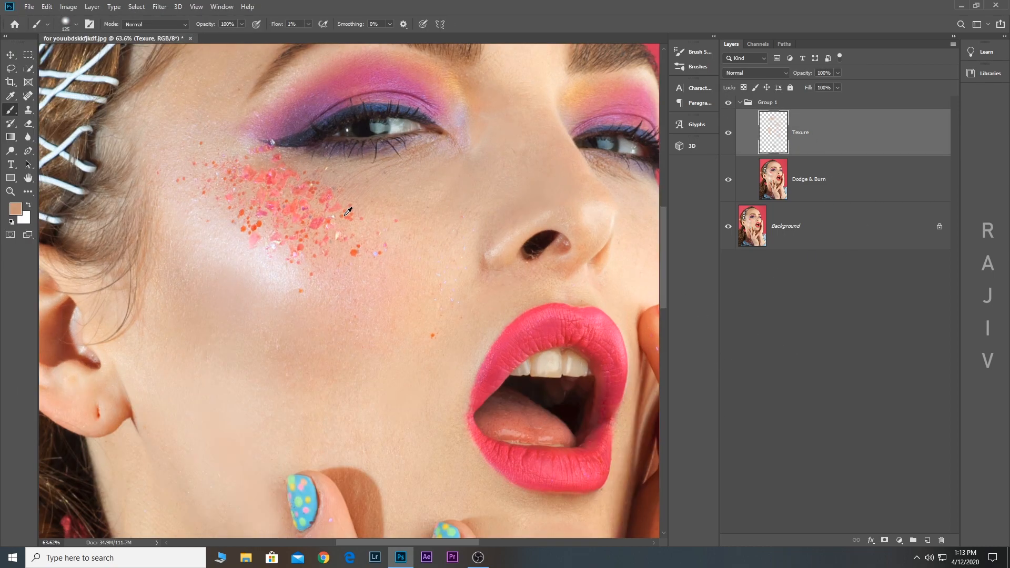
scroll(531, 254, down, 11)
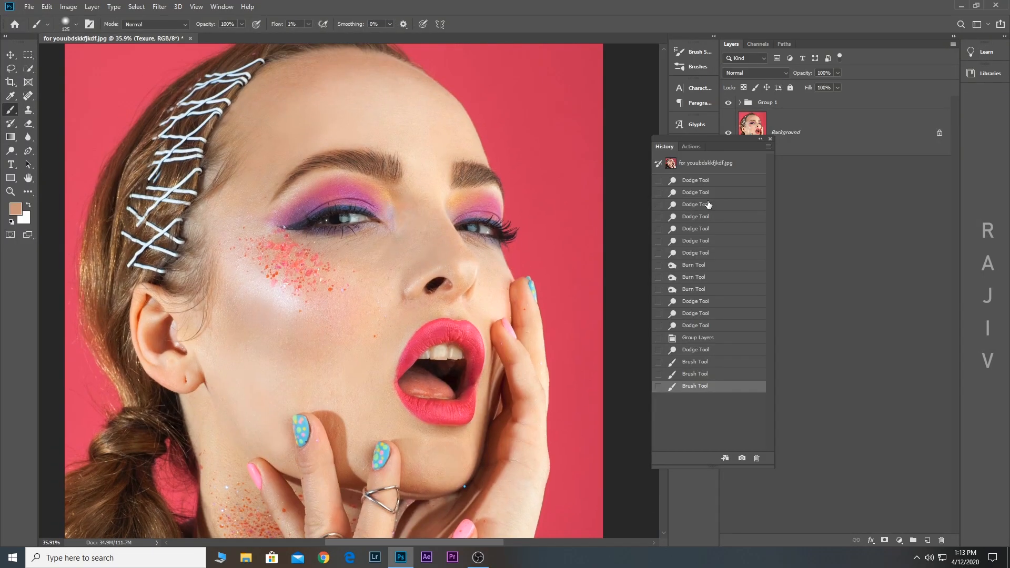
Compare the original portrait with the final brush-retouched version repeatedly through the document history
click(712, 162)
click(709, 386)
click(708, 167)
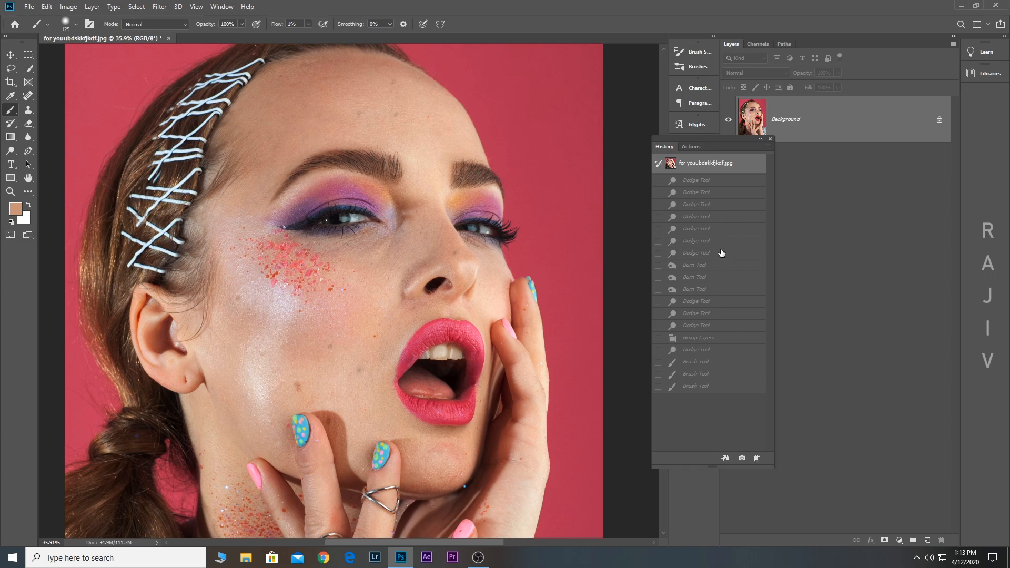
click(716, 390)
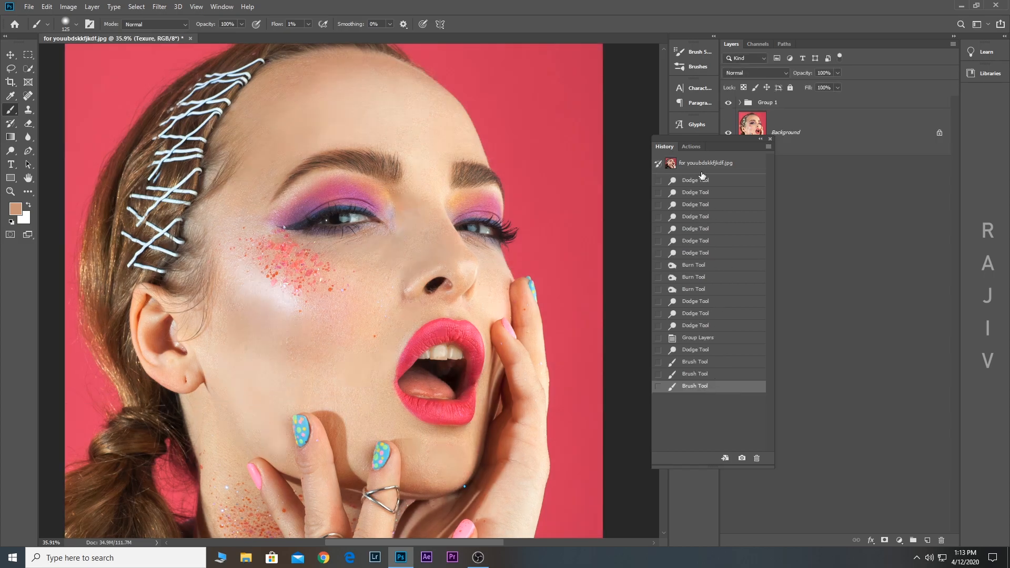
click(697, 165)
click(709, 386)
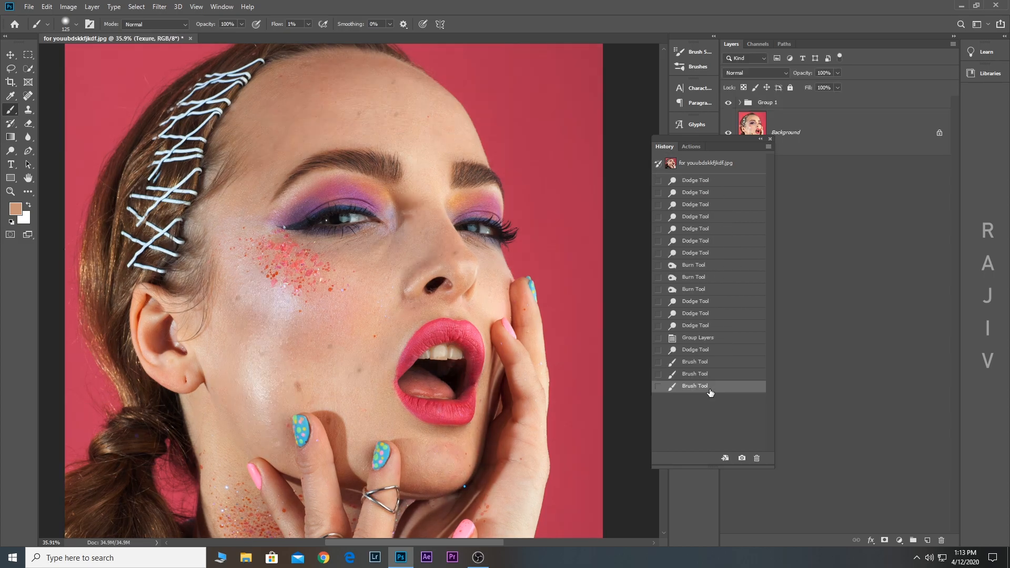
Run the Dani Diamond Retouch Workflow action on the portrait and close the actions list
scroll(378, 275, down, 4)
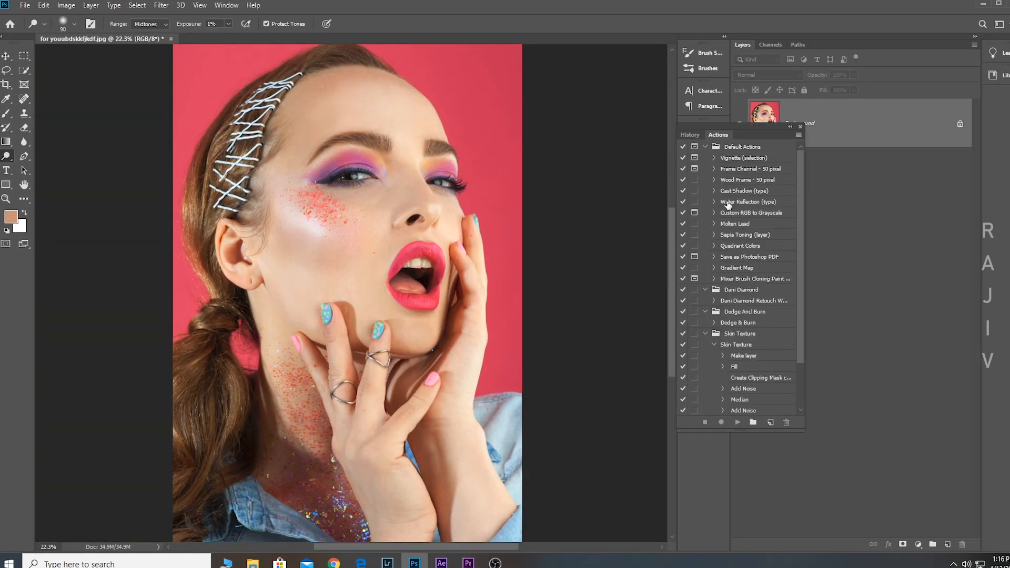
scroll(742, 273, down, 1)
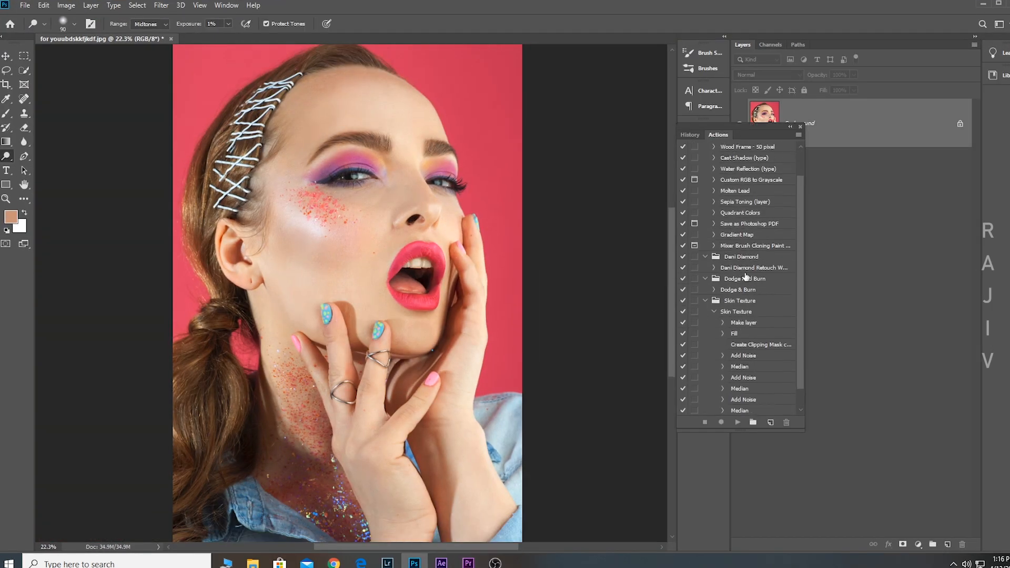
click(747, 268)
click(738, 422)
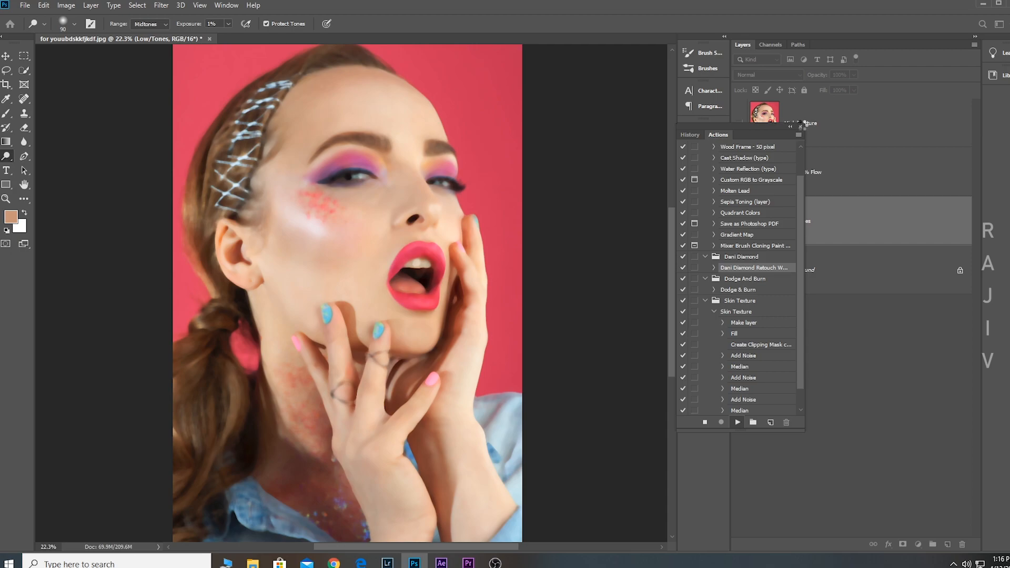
click(800, 127)
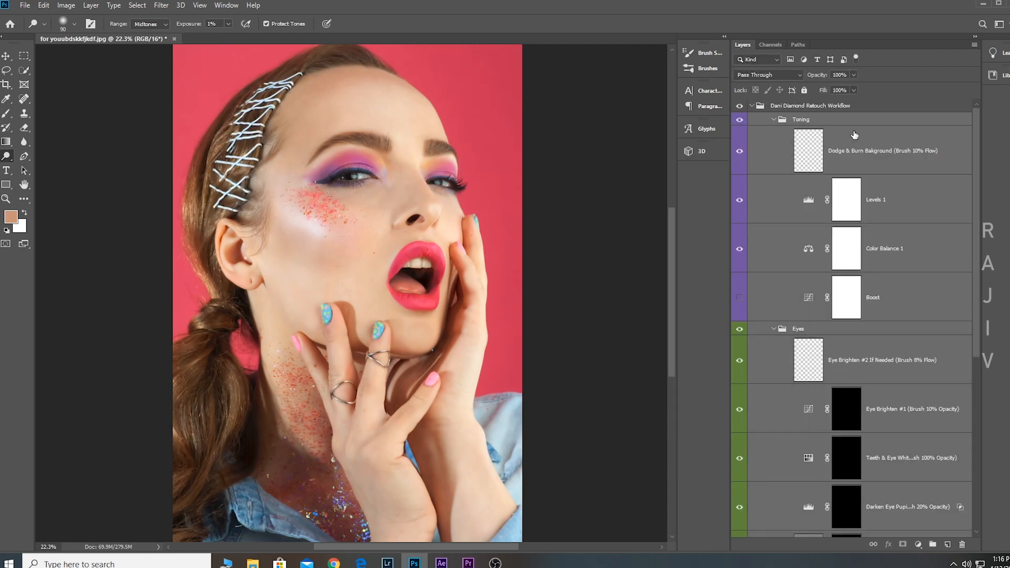
Collapse the Toning group, select the Sharpen layer in the Eyes group, and set the Brush tool to 70% opacity and 100% flow
click(773, 120)
click(774, 134)
click(774, 133)
click(854, 366)
scroll(362, 141, up, 7)
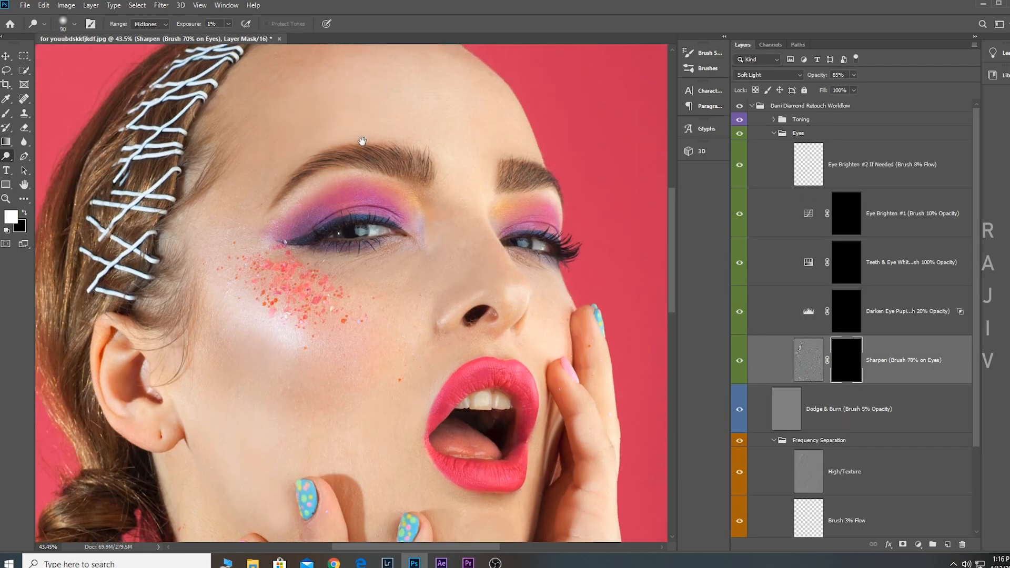
right_click(6, 113)
click(53, 112)
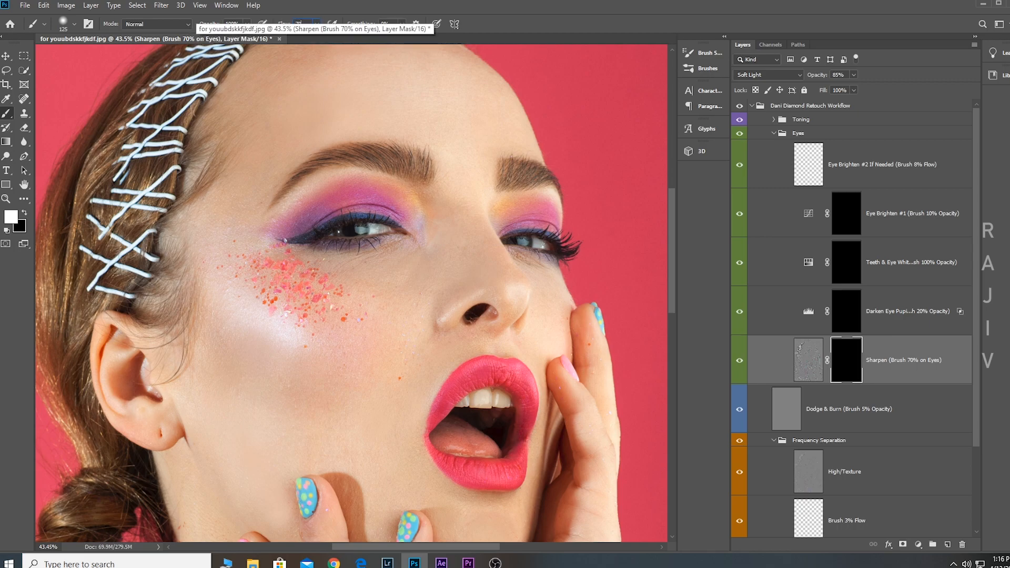
text(70)
click(317, 24)
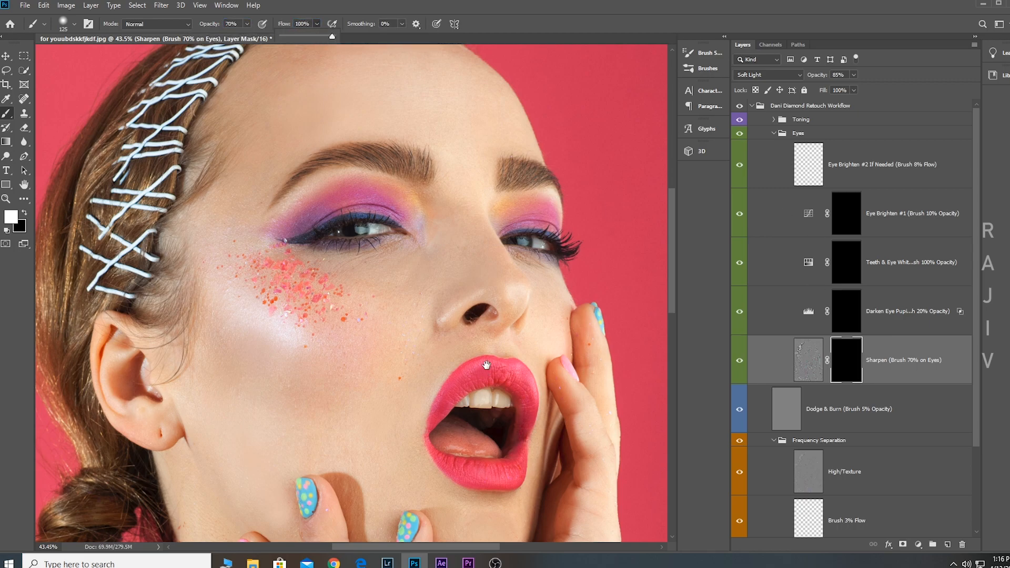
Try painting the Sharpen layer's mask over the mouth area, reducing the brush to 80 px
mouse_move(485, 365)
mouse_down()
mouse_move(480, 214)
mouse_move(358, 233)
mouse_move(472, 224)
mouse_up()
key(bracketleft)
key(bracketleft)
key(bracketleft)
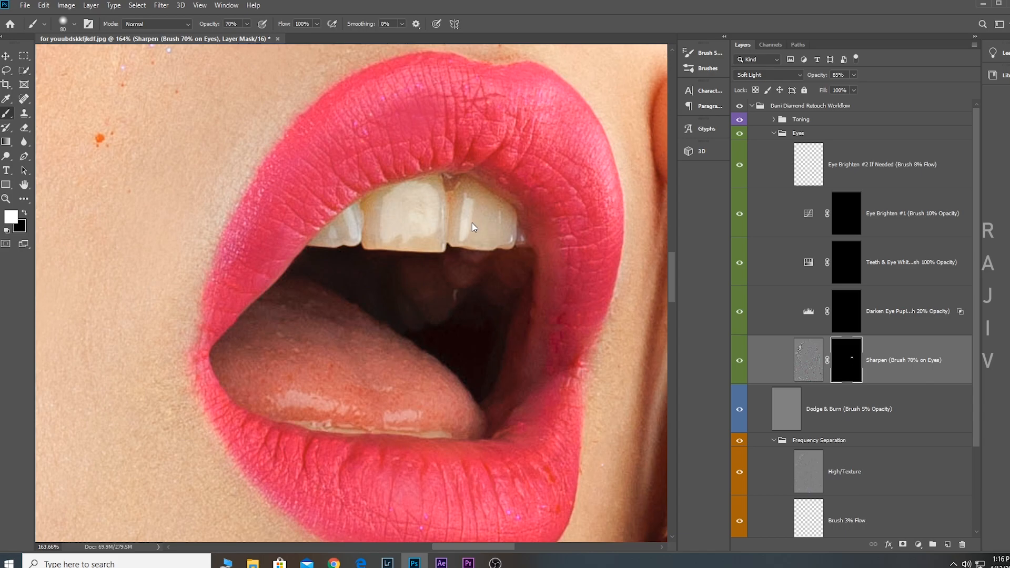
key(ctrl+z)
Whiten the teeth by painting white on the Teeth & Eye Whitening mask with the 80 px brush at 100% opacity
scroll(374, 269, down, 10)
click(890, 260)
scroll(405, 264, up, 10)
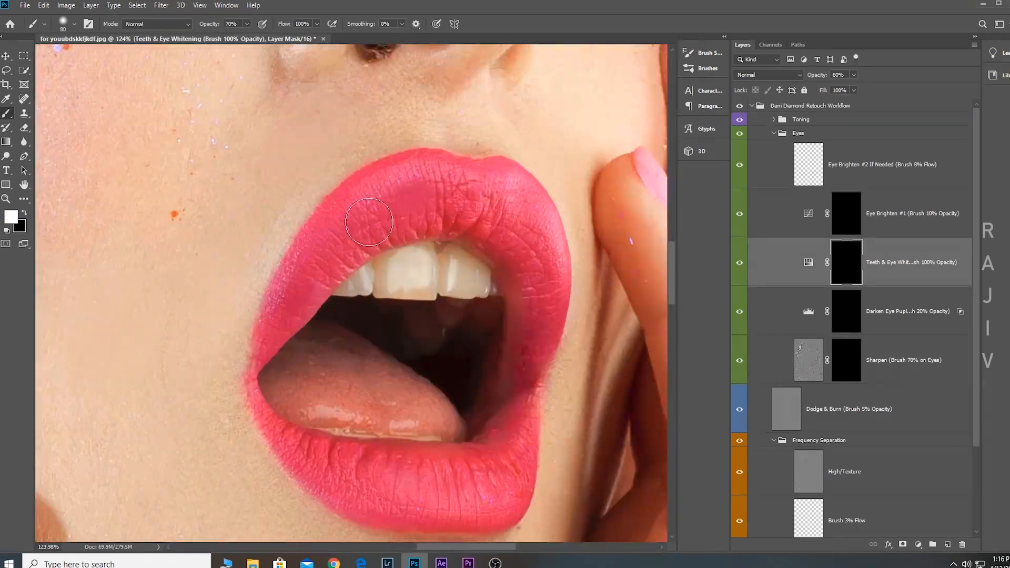
key(0)
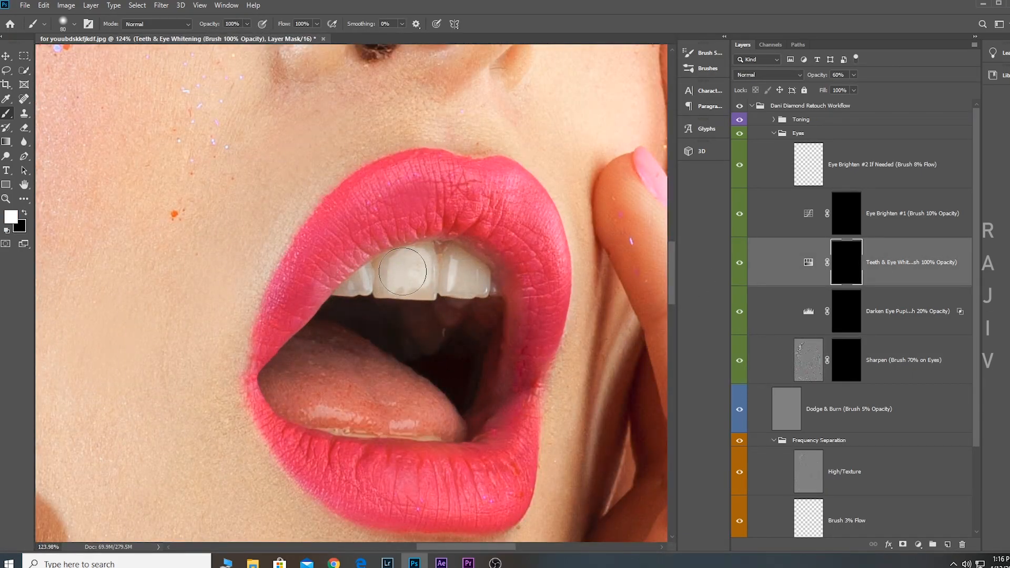
scroll(403, 271, down, 4)
scroll(421, 274, up, 6)
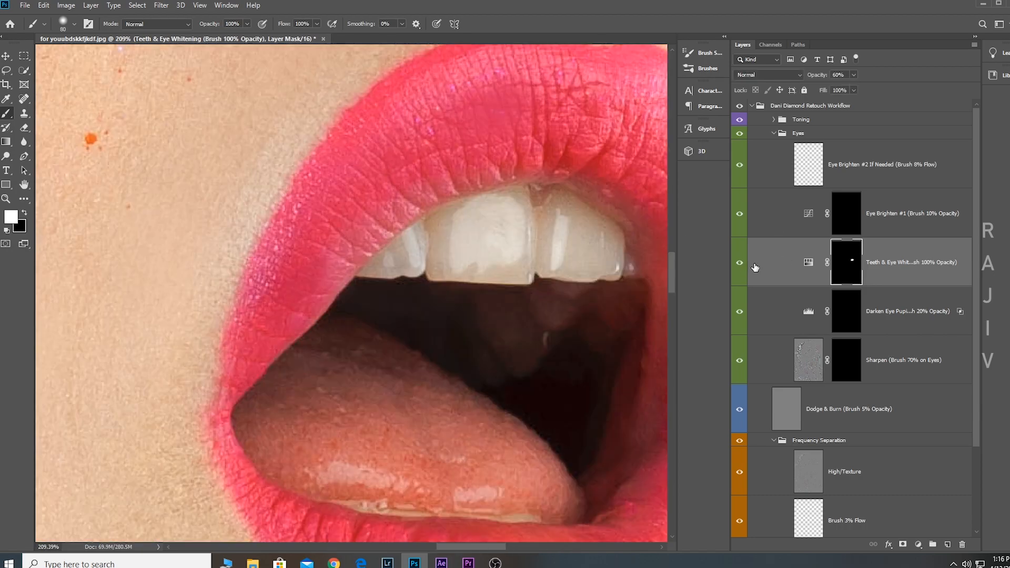
Sharpen both eyes by painting white on the Sharpen layer's mask with a soft brush at 70% opacity
scroll(169, 48, down, 5)
key(alt+bracketleft)
key(alt+bracketleft)
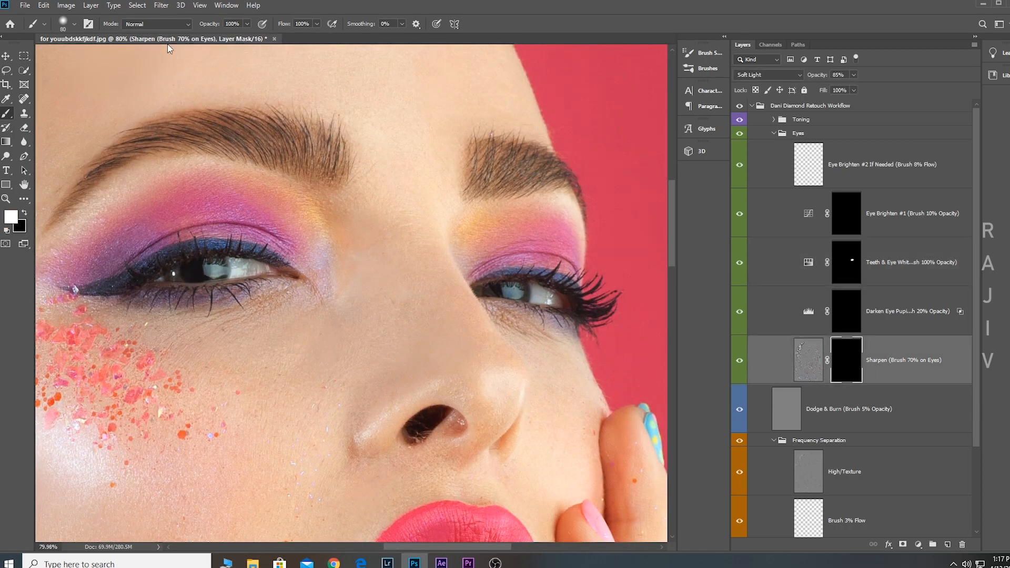
key(7)
key(bracketright)
key(bracketright)
key(bracketright)
key(bracketright)
drag(264, 268, 122, 275)
key(bracketleft)
key(bracketleft)
drag(499, 283, 588, 304)
Darken the pupils and lash lines on the Darken Eye Pupil & Lashline mask with a 60 px brush at 22% opacity
click(818, 323)
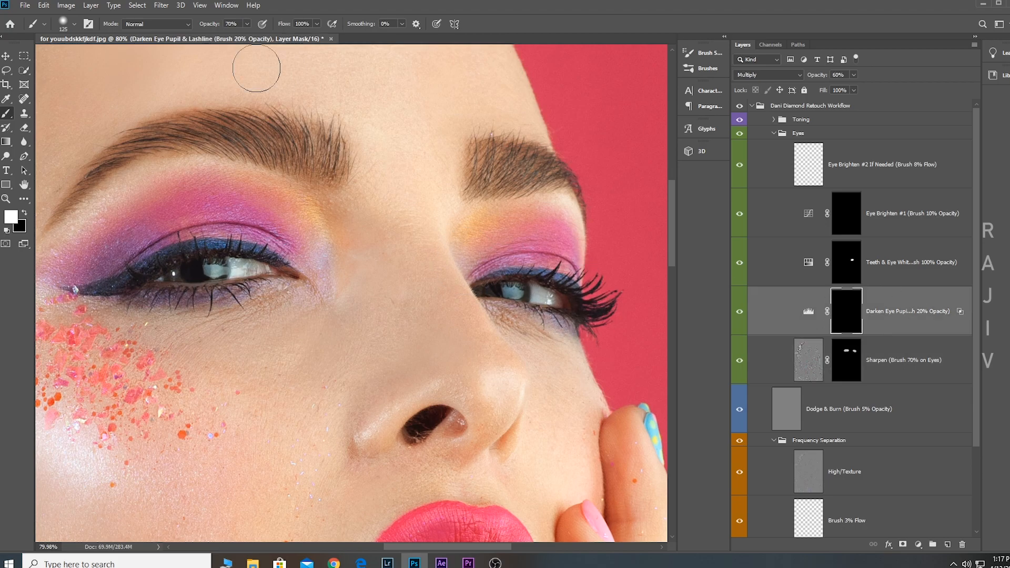
key(2)
key(2)
key(bracketleft)
key(bracketleft)
key(bracketleft)
key(bracketleft)
key(bracketleft)
Brighten the eyes by painting white on the Eye Brighten #1 mask with the 60 px brush at 10% opacity
click(851, 263)
click(851, 223)
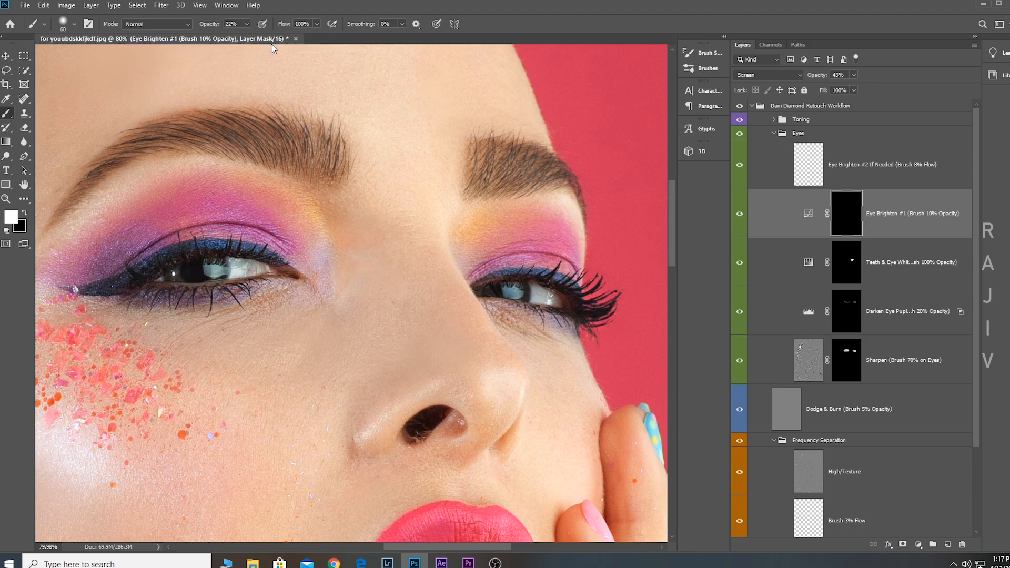
key(0)
key(1)
Compare the eyes with the Eyes group hidden and shown
click(739, 133)
click(738, 133)
scroll(254, 285, up, 2)
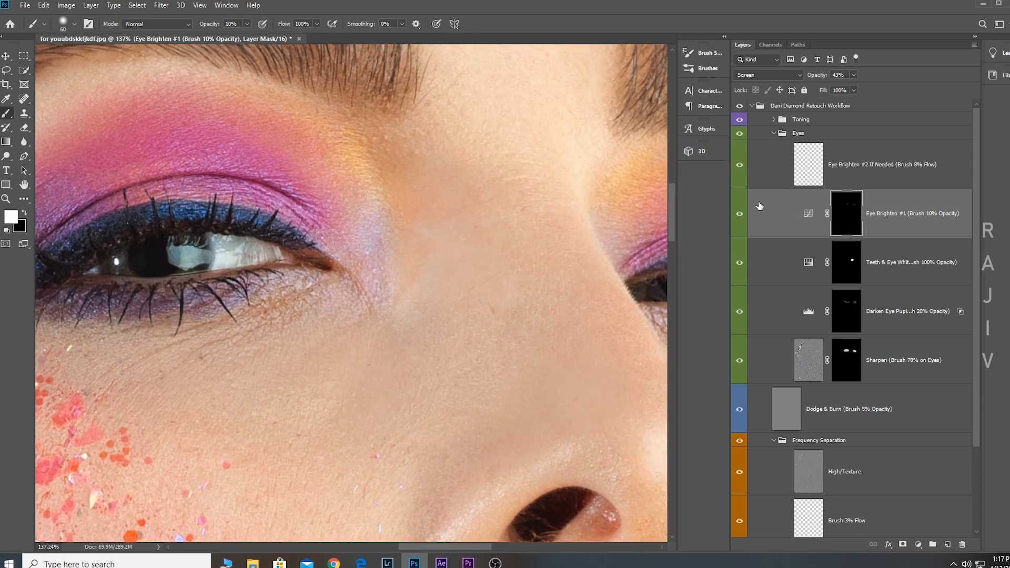
click(740, 134)
click(740, 135)
Compare the portrait with the Dani Diamond Retouch Workflow group hidden and shown, and examine the face up close
scroll(415, 288, down, 10)
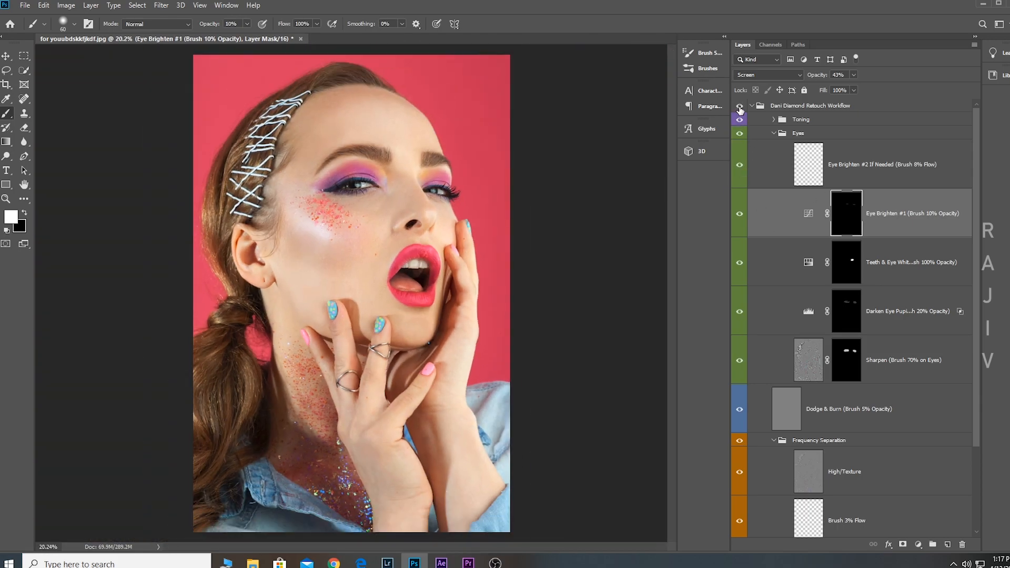
scroll(390, 230, up, 5)
click(742, 108)
click(741, 109)
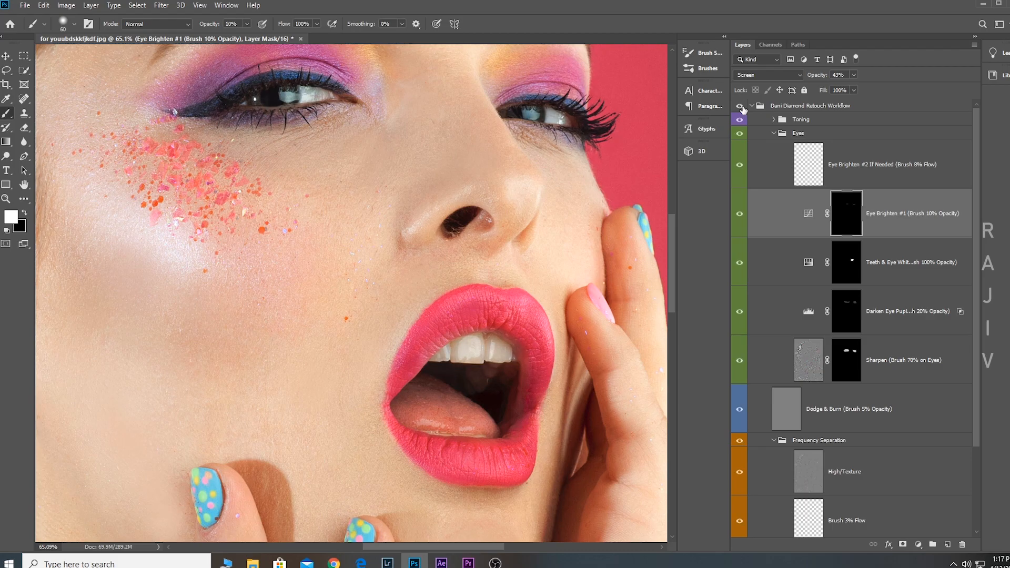
click(741, 108)
scroll(521, 226, down, 4)
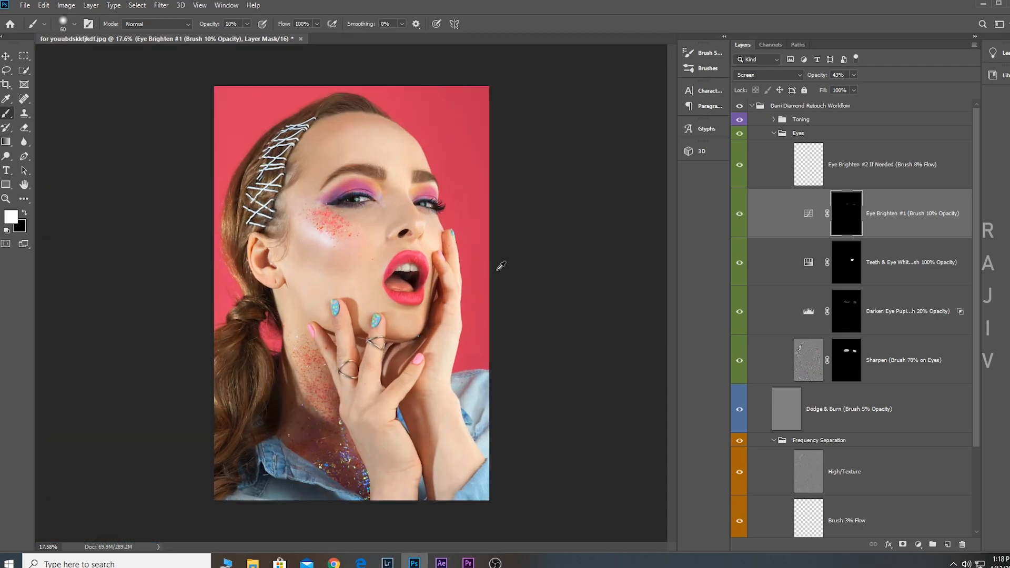
scroll(285, 234, up, 2)
scroll(347, 252, up, 3)
scroll(400, 236, down, 4)
scroll(473, 221, up, 3)
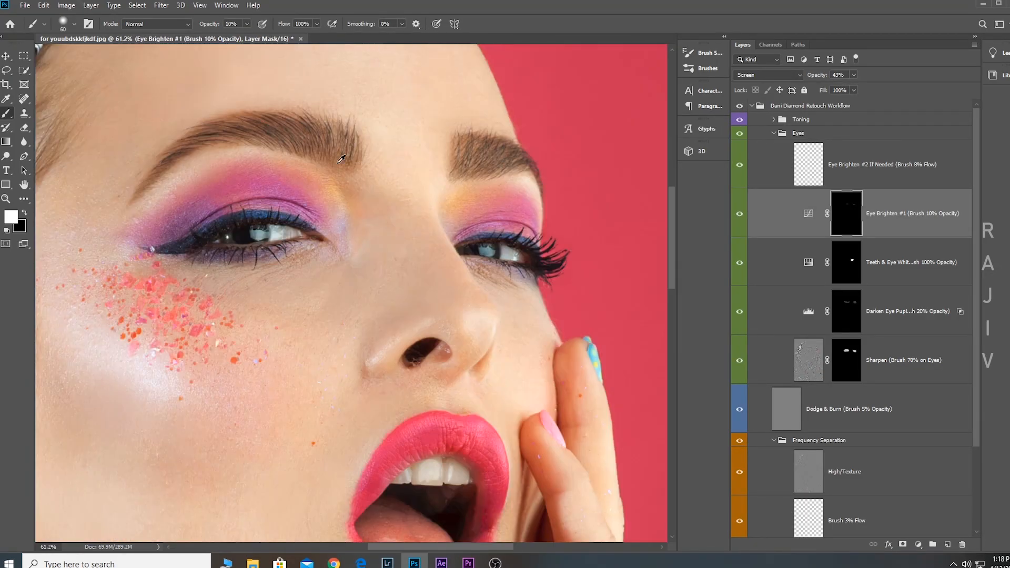
scroll(443, 216, down, 4)
scroll(442, 217, up, 1)
Open the Color Balance 1 settings in the Toning group and shift the highlights toward blue to +19
click(774, 133)
click(782, 119)
click(773, 119)
click(891, 297)
double_click(810, 249)
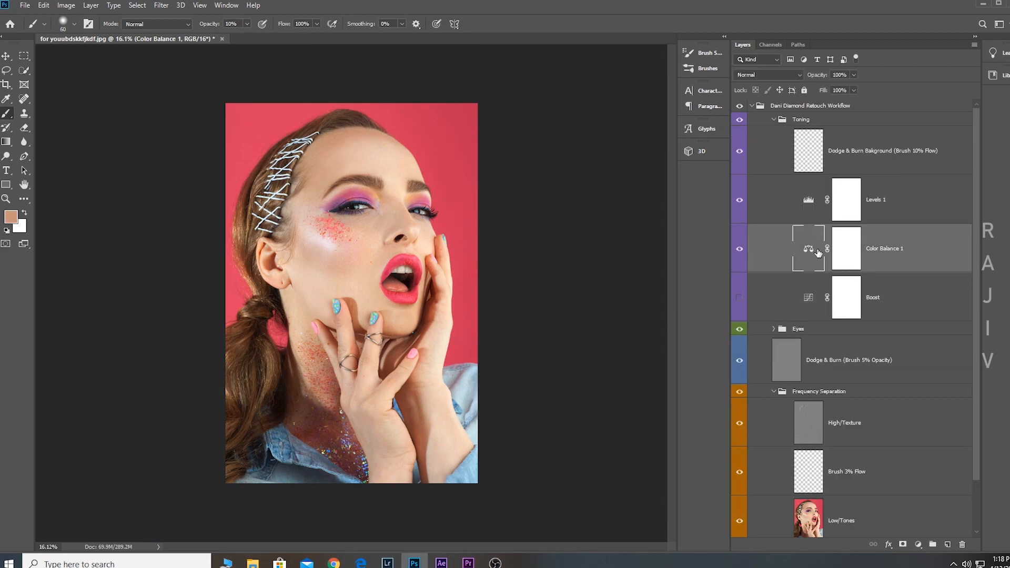
click(818, 149)
click(820, 174)
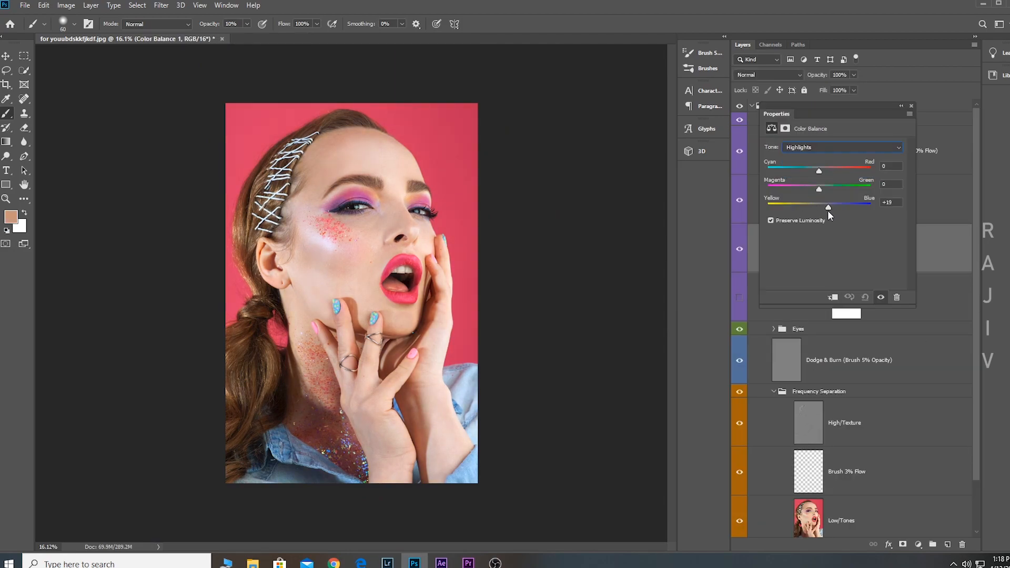
Adjust the shadows' yellow–blue balance in Color Balance 1 and set the highlights' yellow–blue value to +2
click(816, 148)
click(817, 155)
mouse_move(820, 209)
mouse_down()
mouse_move(804, 209)
mouse_move(820, 209)
mouse_up()
click(820, 148)
click(819, 173)
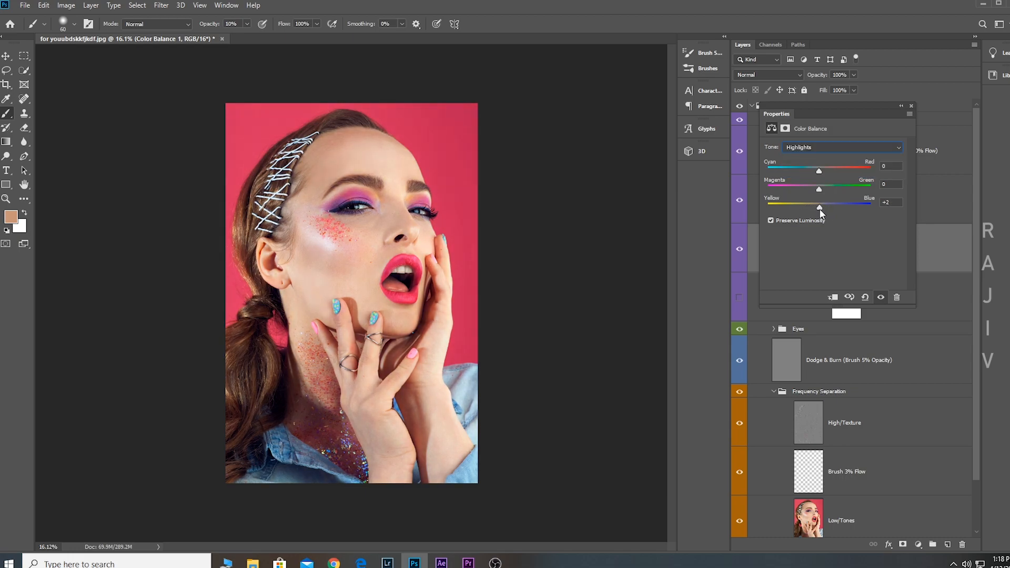
Set the midtones' yellow–blue value to -12 in Color Balance 1, readjust the shadows' yellow–blue balance, and close the settings
click(821, 148)
click(820, 165)
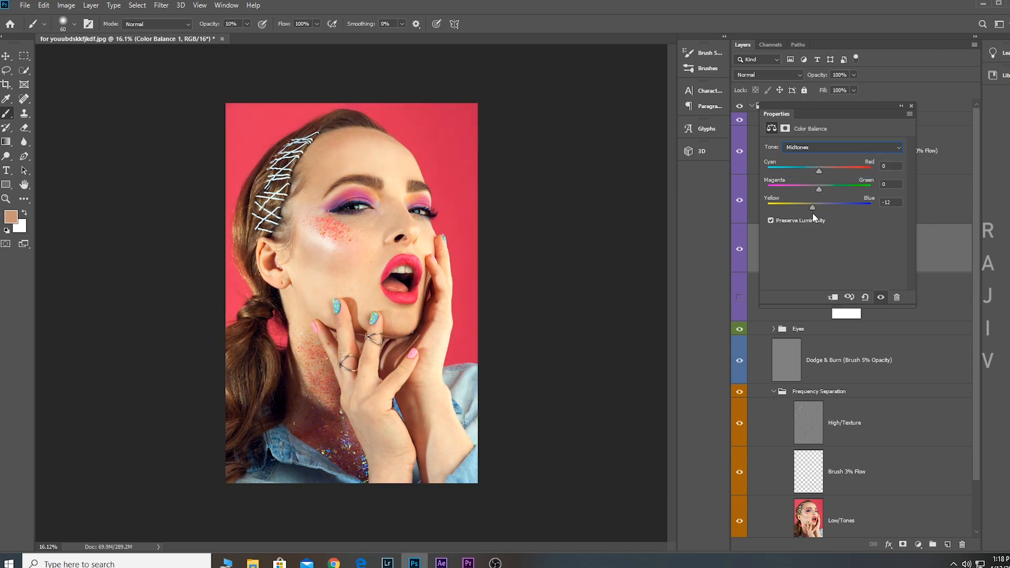
click(821, 149)
click(817, 155)
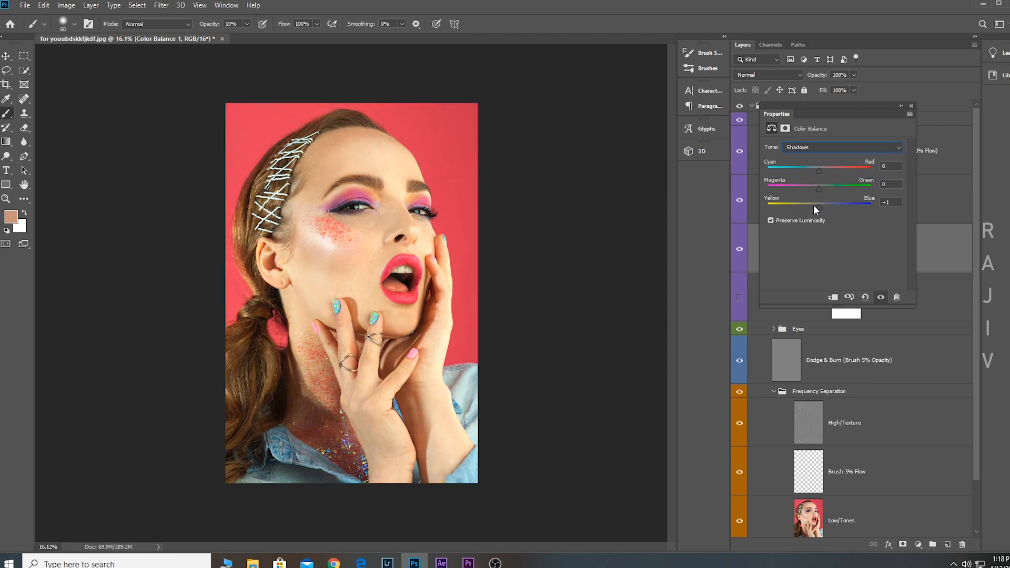
drag(813, 210, 825, 210)
click(910, 106)
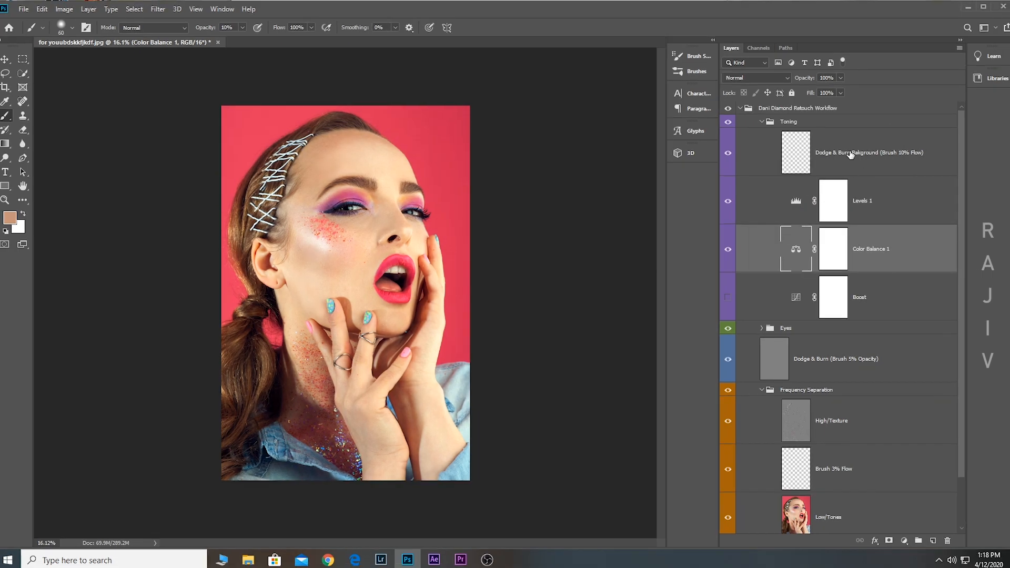
Collapse the Toning group and the Dani Diamond Retouch Workflow group
click(850, 153)
click(762, 121)
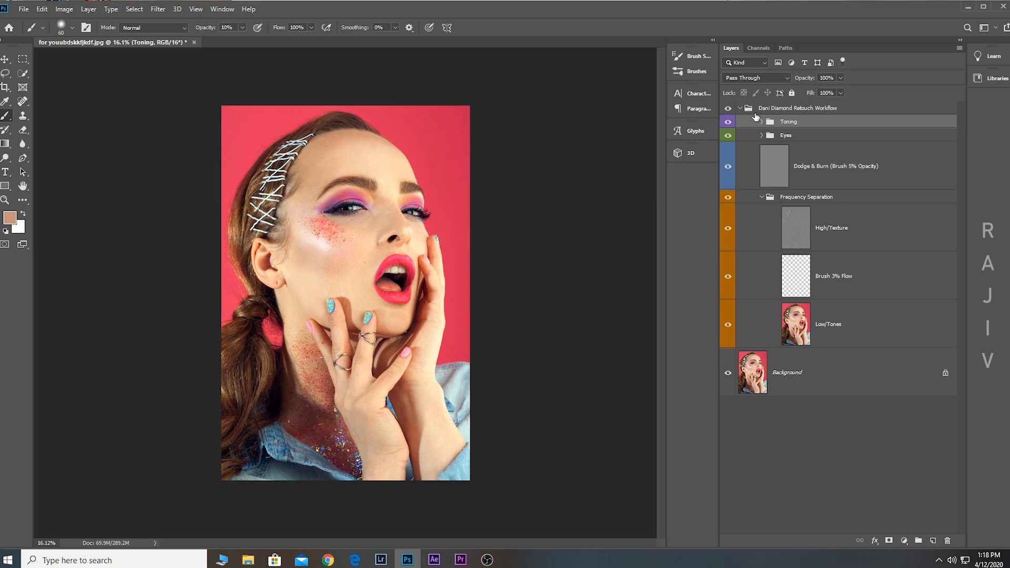
click(740, 109)
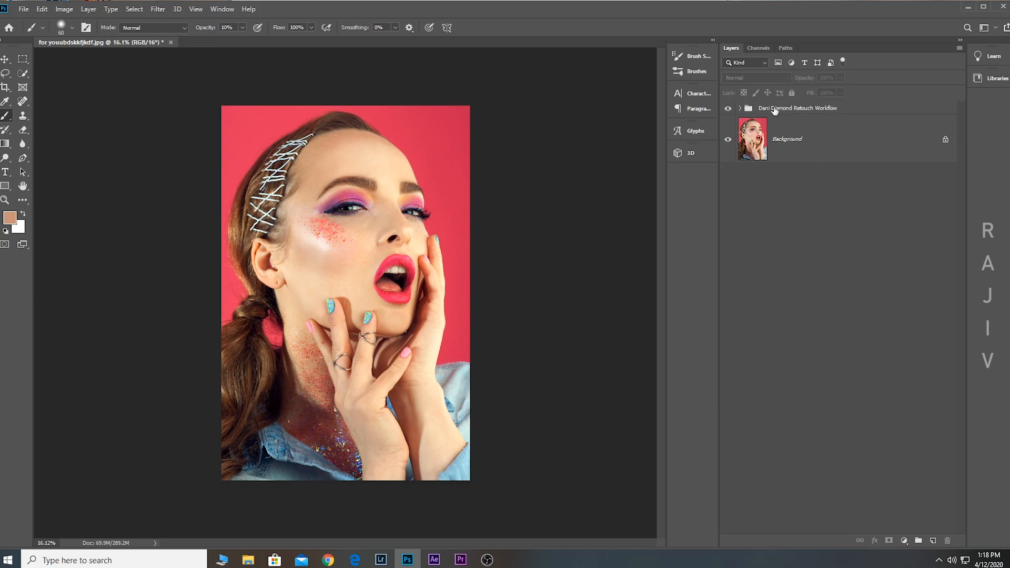
Examine the toned portrait and compare it with the entire retouch workflow group hidden and shown
scroll(316, 271, up, 4)
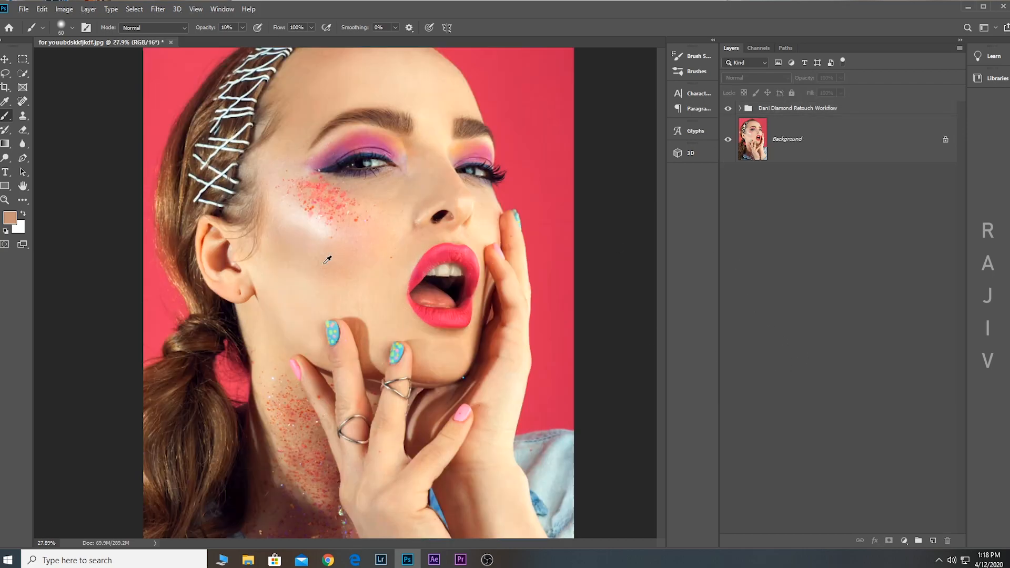
scroll(627, 182, down, 3)
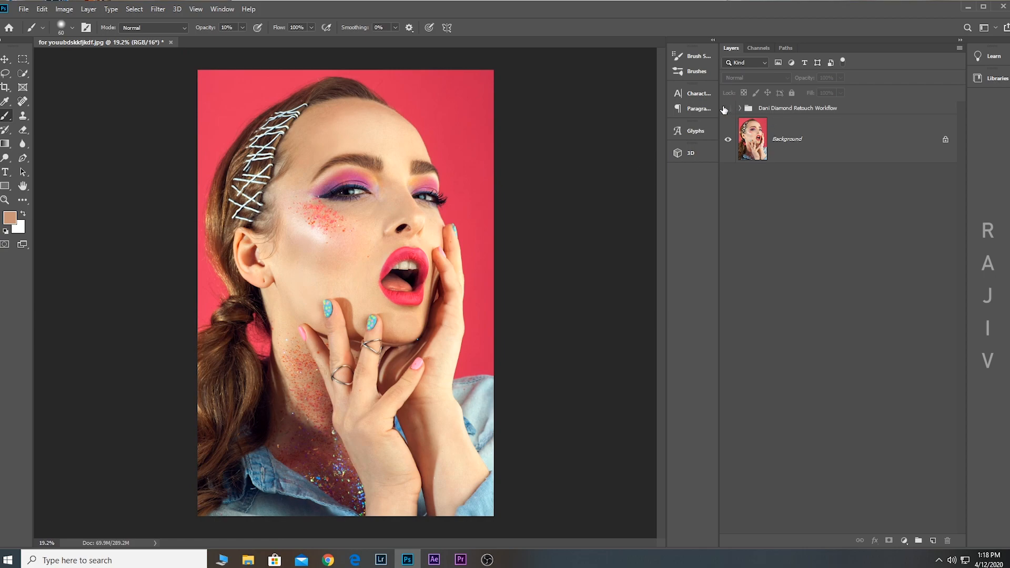
click(725, 111)
click(725, 111)
click(726, 111)
scroll(376, 275, down, 2)
click(730, 111)
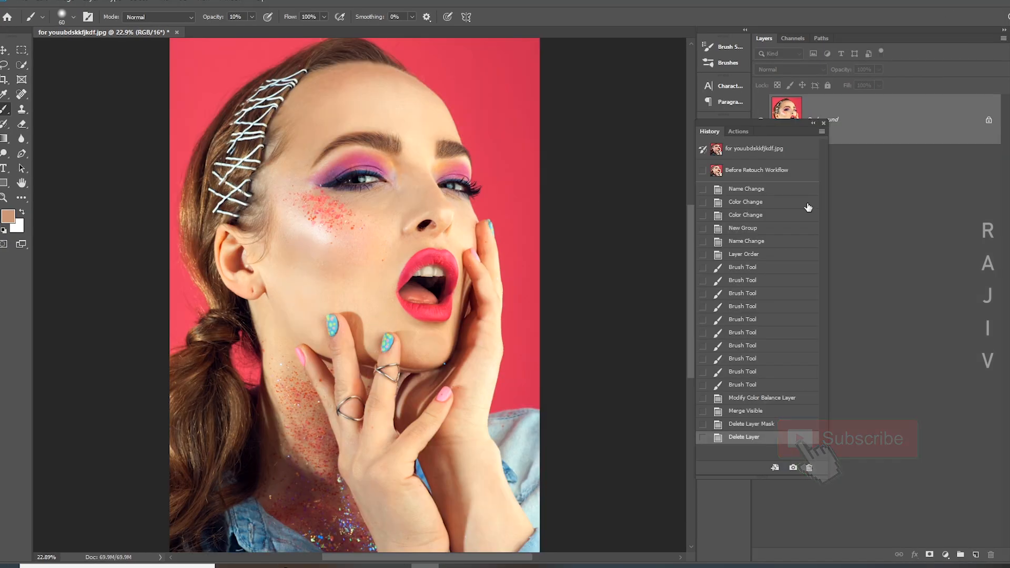
Compare the original photo with the final merged retouch repeatedly through the document history
click(753, 149)
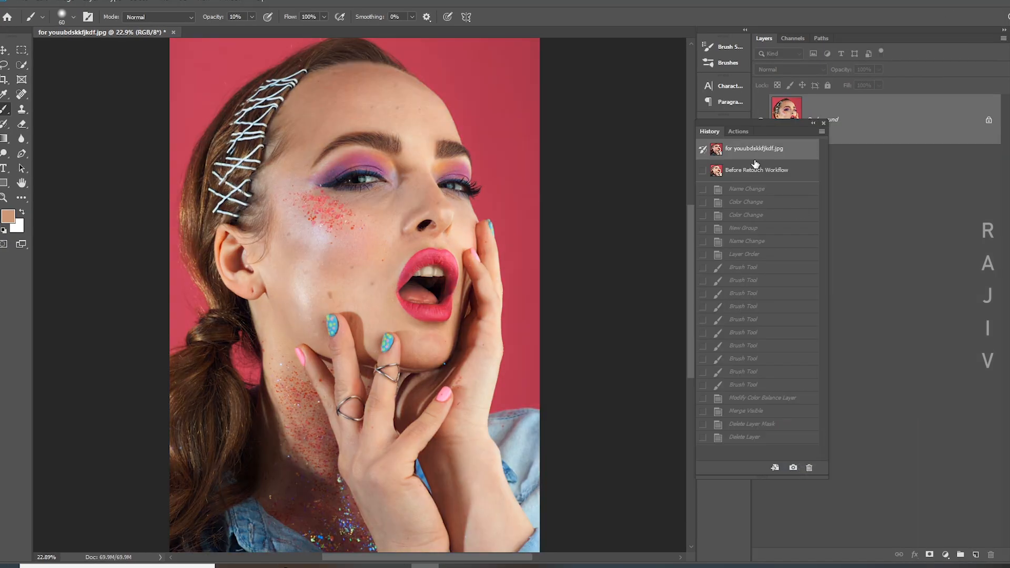
click(750, 437)
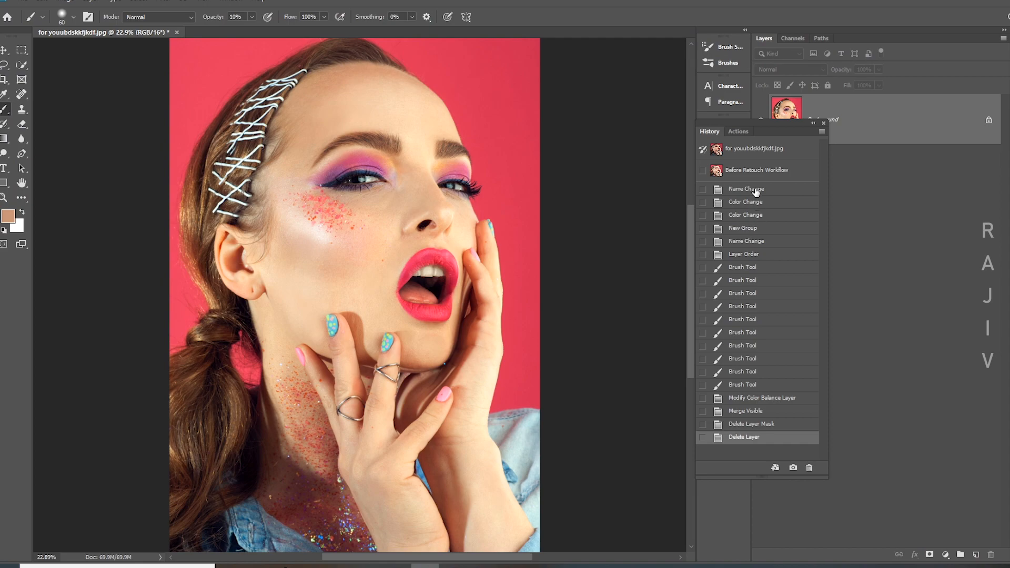
click(754, 154)
click(742, 438)
click(737, 155)
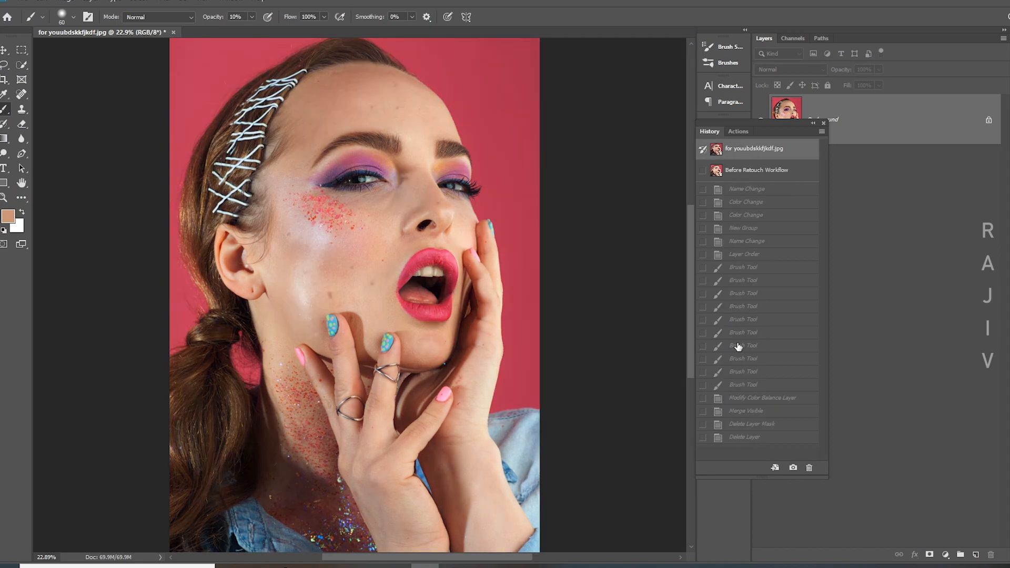
click(737, 439)
click(740, 152)
click(743, 438)
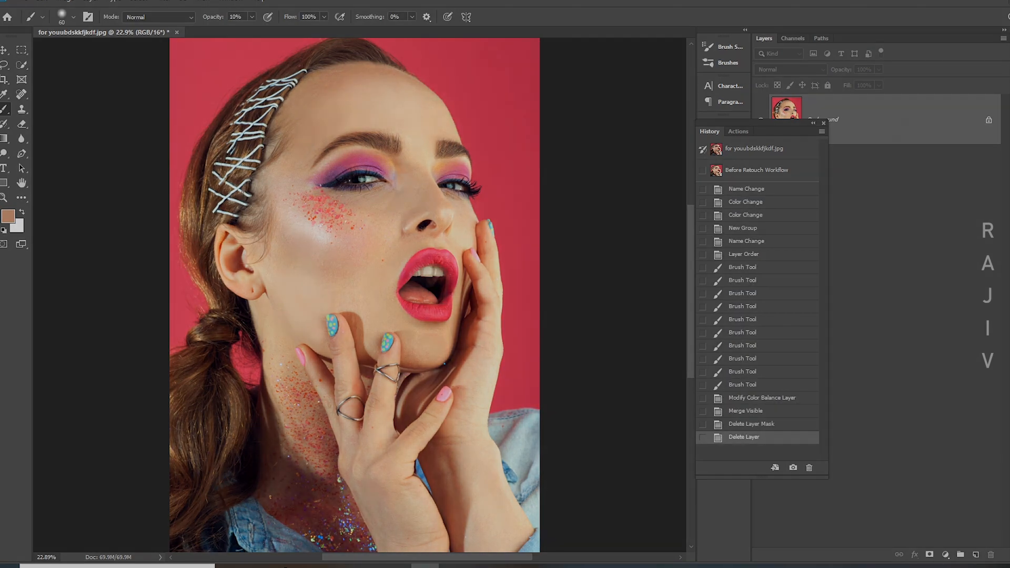